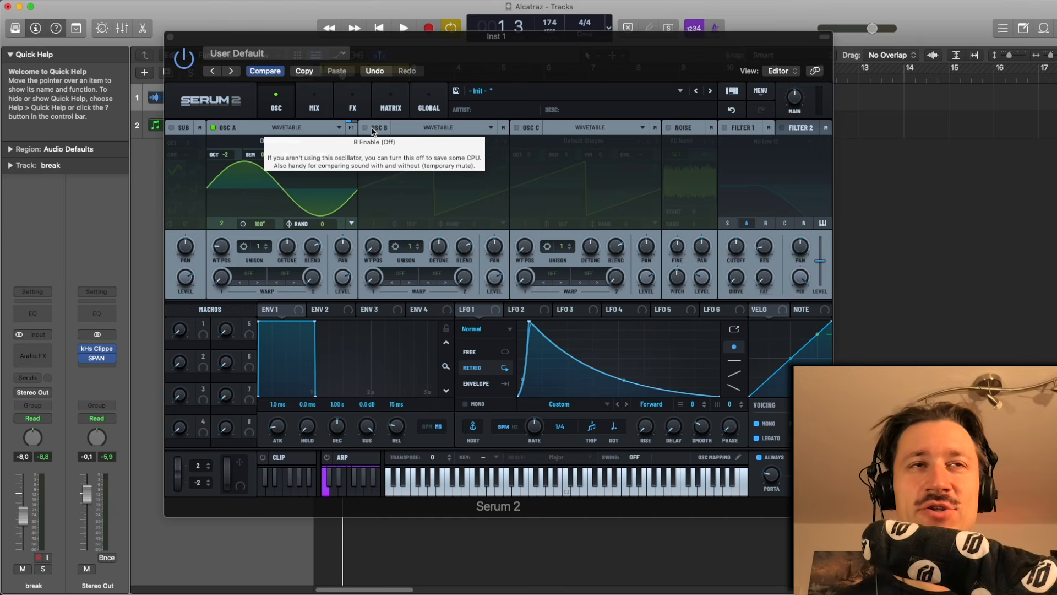
# - Play the project briefly, stop it, and close the Serum 2 plugin window
pyautogui.press('space')
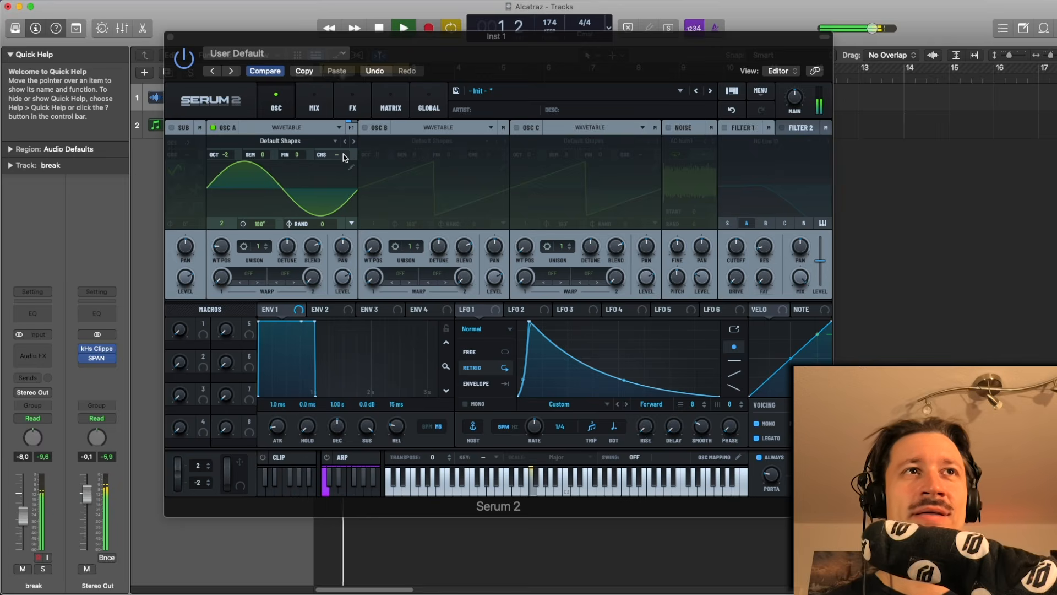
pyautogui.press('space')
pyautogui.moveTo(186, 37); pyautogui.dragTo(184, 36)
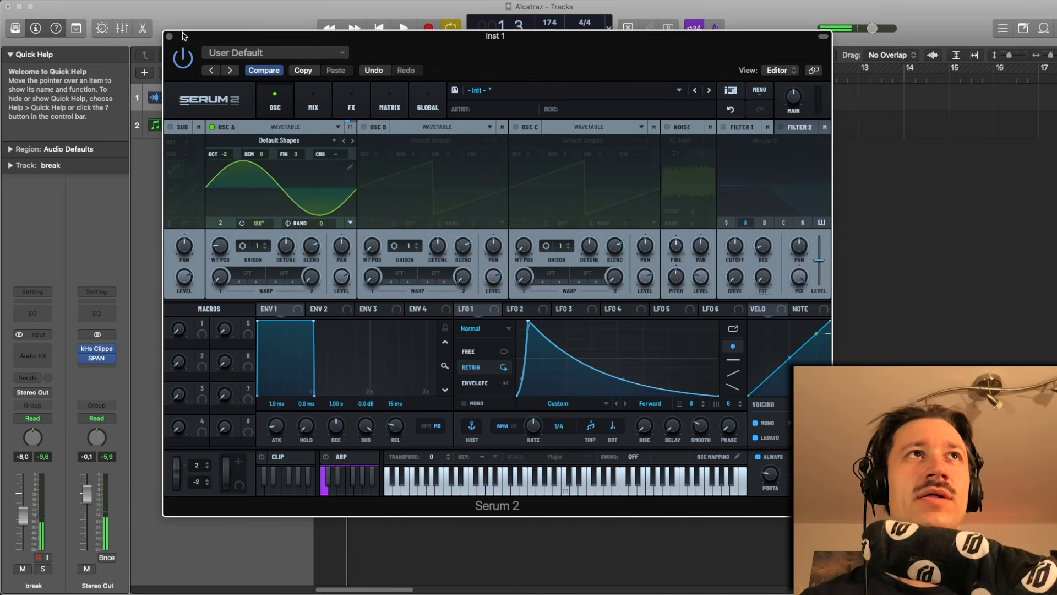
pyautogui.click(169, 36)
# - Open the Inst 1 region in the piano roll, turn on Catch, and start playback
pyautogui.doubleClick(339, 125)
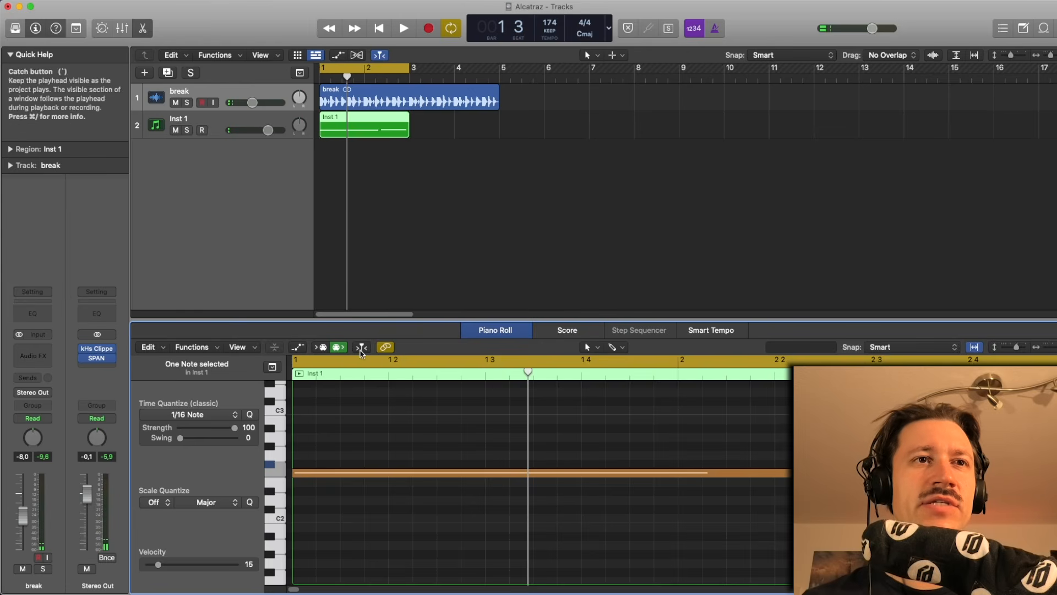
pyautogui.click(361, 348)
pyautogui.click(380, 415)
pyautogui.press('space')
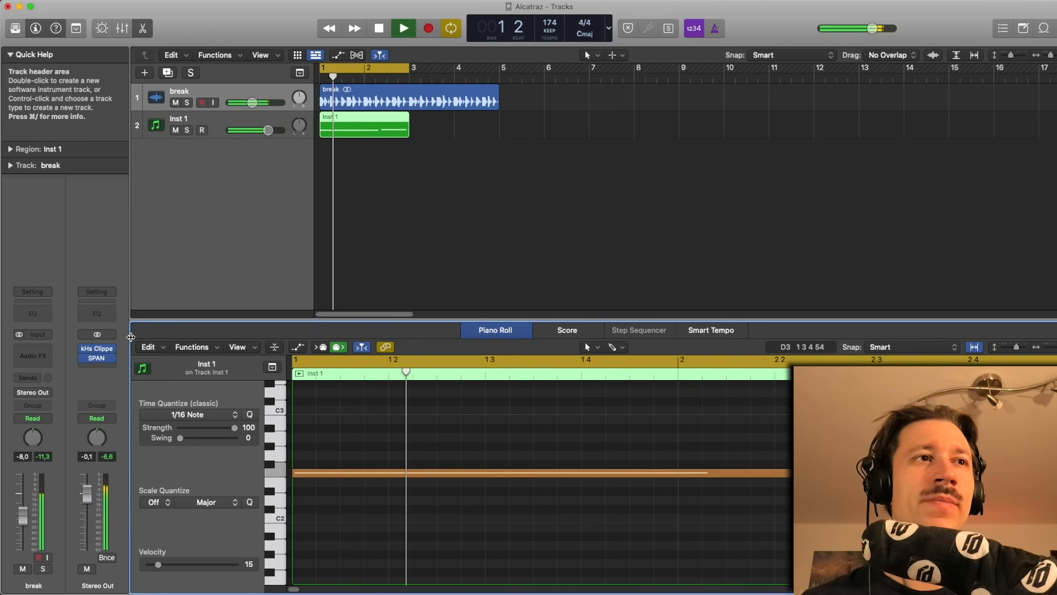
# - Select the Inst 1 track and open its Serum 2 instrument window
pyautogui.click(182, 119)
pyautogui.click(34, 334)
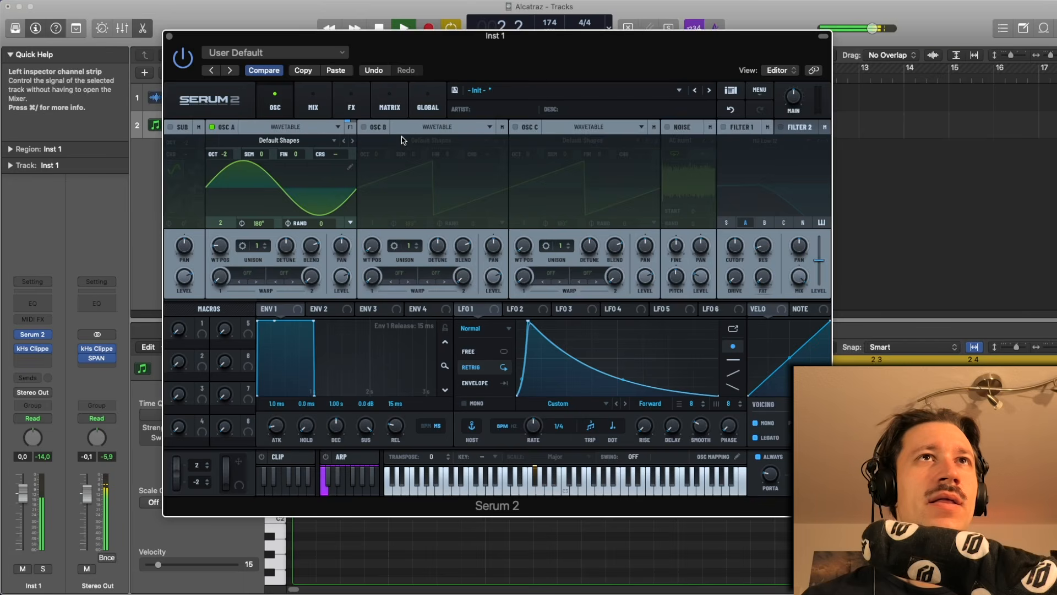
pyautogui.moveTo(401, 44); pyautogui.dragTo(359, 18)
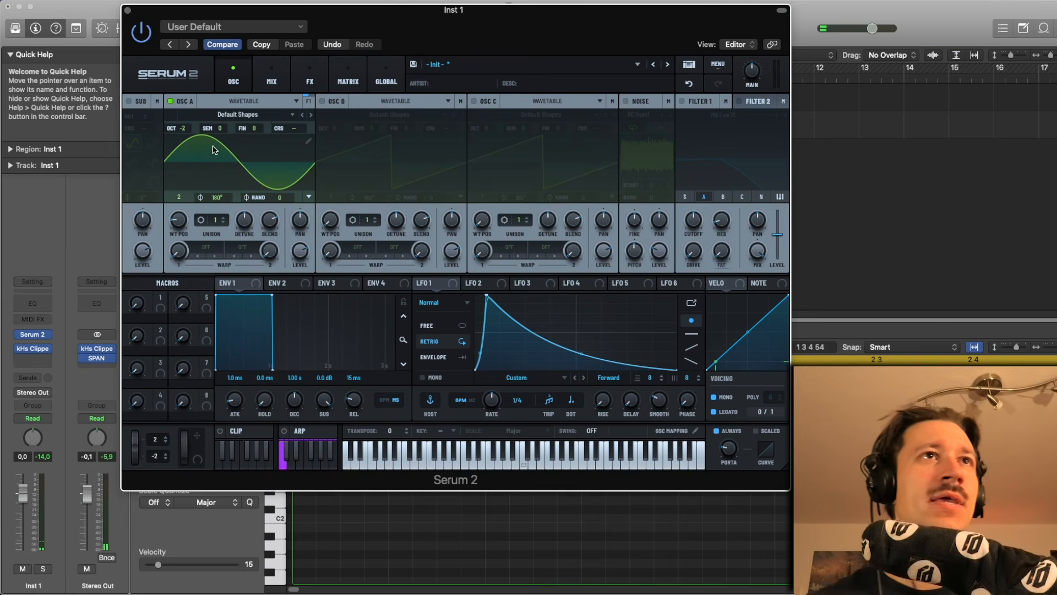
# - Browse OSC A wavetables to Grimace [SN] and set its wavetable position to 36
pyautogui.scroll(-1, 224, 114)
pyautogui.scroll(-1, 225, 115)
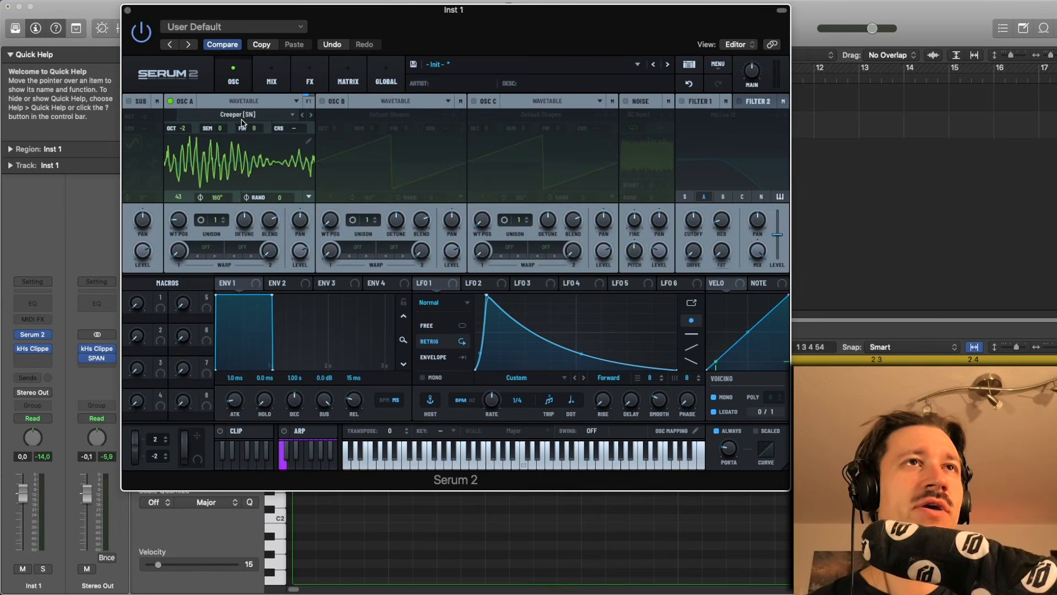
pyautogui.scroll(-1, 242, 116)
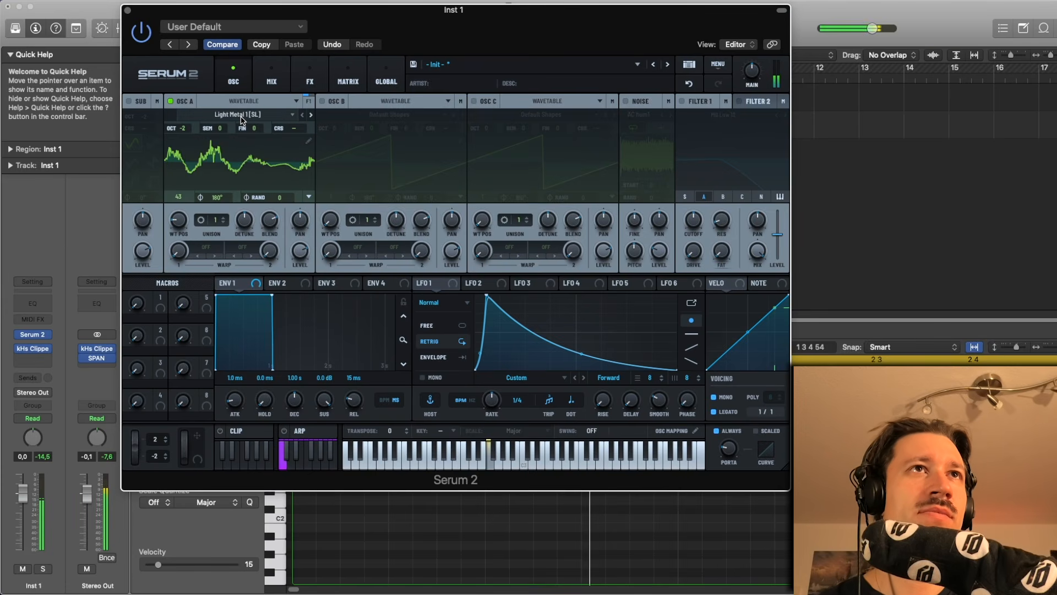
pyautogui.scroll(-1, 241, 115)
pyautogui.scroll(10, 186, 217)
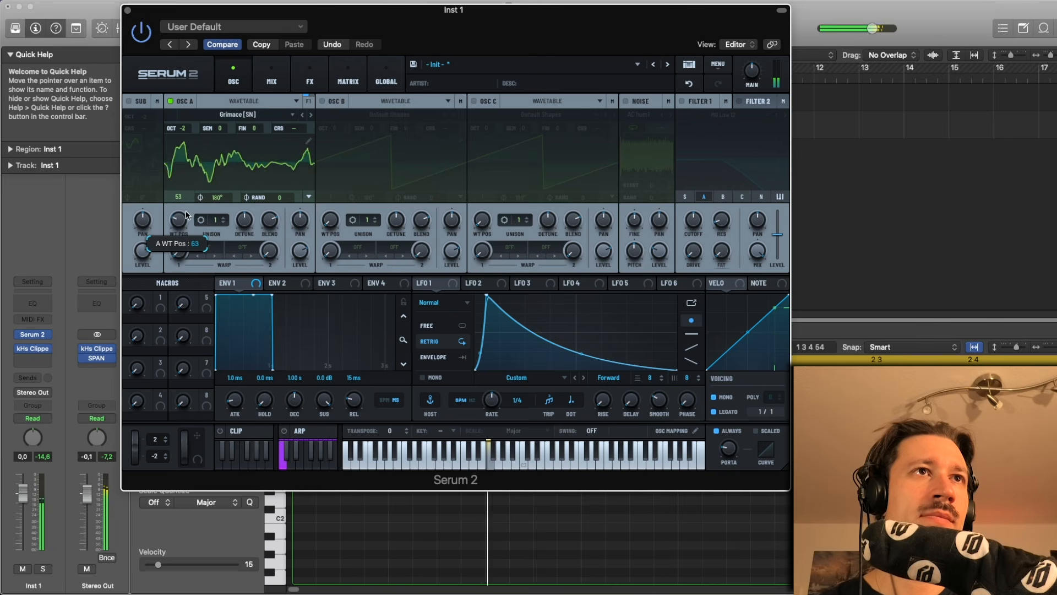
pyautogui.scroll(-14, 186, 218)
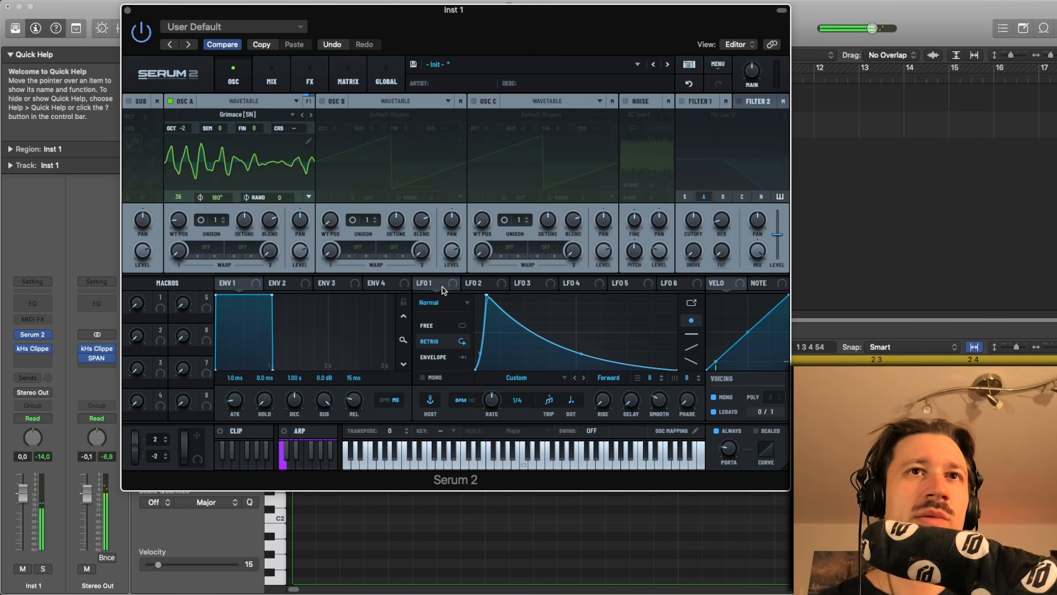
# - Modulate OSC A's wavetable position with LFO 1 at a 1/2 rate, tweaking its curve and modulation depth
pyautogui.moveTo(435, 287); pyautogui.dragTo(175, 227)
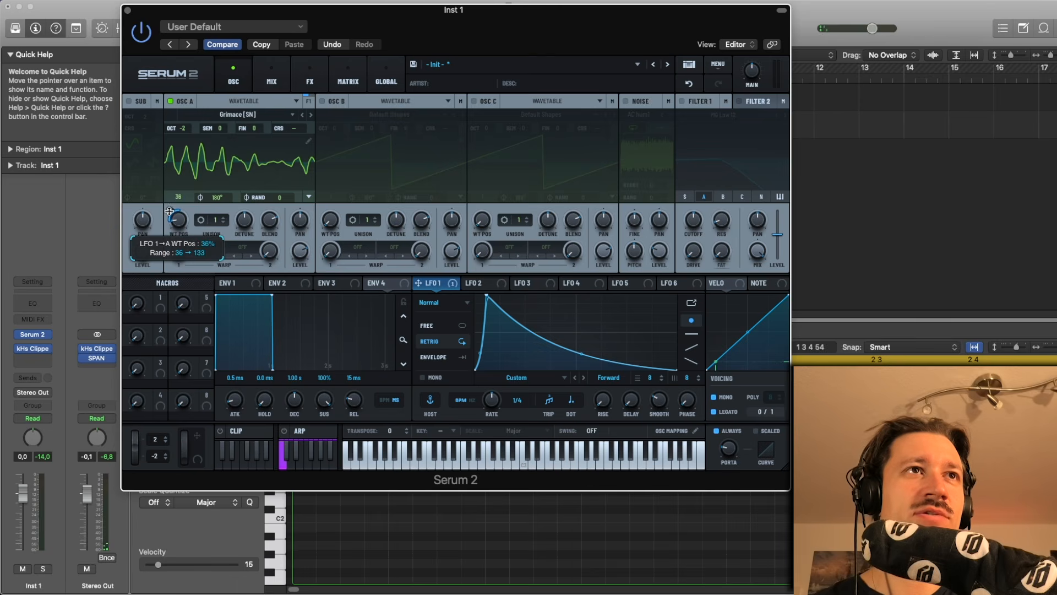
pyautogui.moveTo(493, 405); pyautogui.dragTo(494, 422)
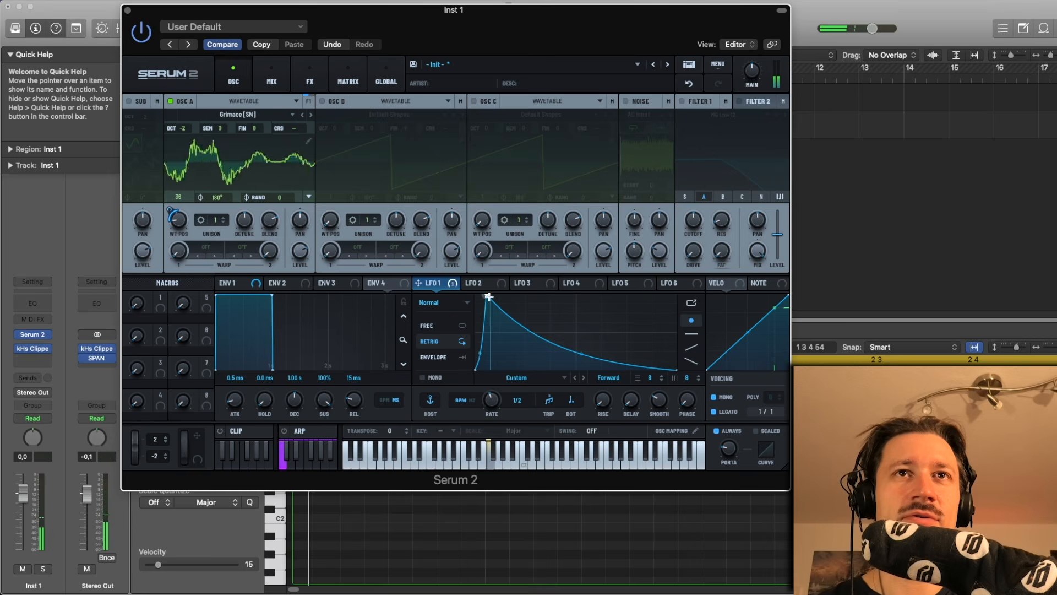
pyautogui.moveTo(487, 296)
pyautogui.mouseDown()
pyautogui.moveTo(512, 283)
pyautogui.moveTo(485, 318)
pyautogui.moveTo(484, 308)
pyautogui.mouseUp()
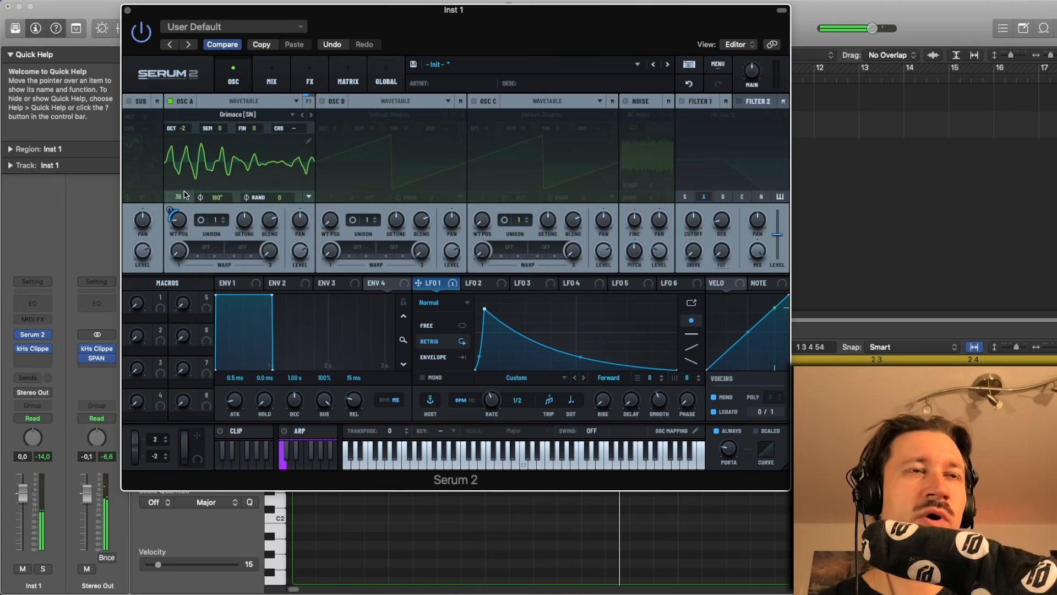
pyautogui.moveTo(171, 213); pyautogui.dragTo(178, 220)
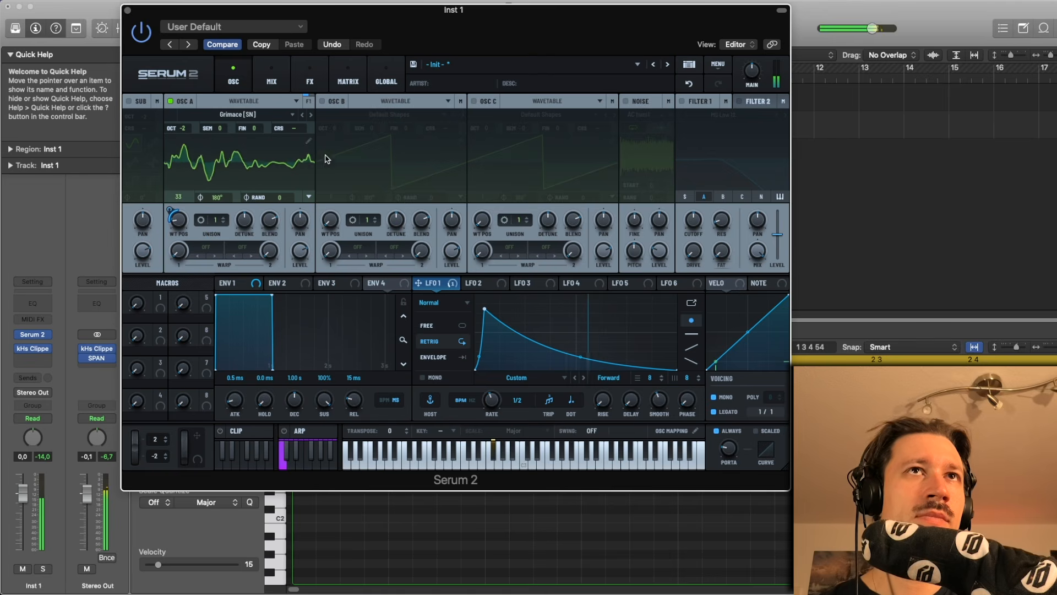
# - Enable OSC B with Default Shapes and set its wavetable position to 5
pyautogui.click(331, 101)
pyautogui.click(363, 115)
pyautogui.moveTo(373, 130)
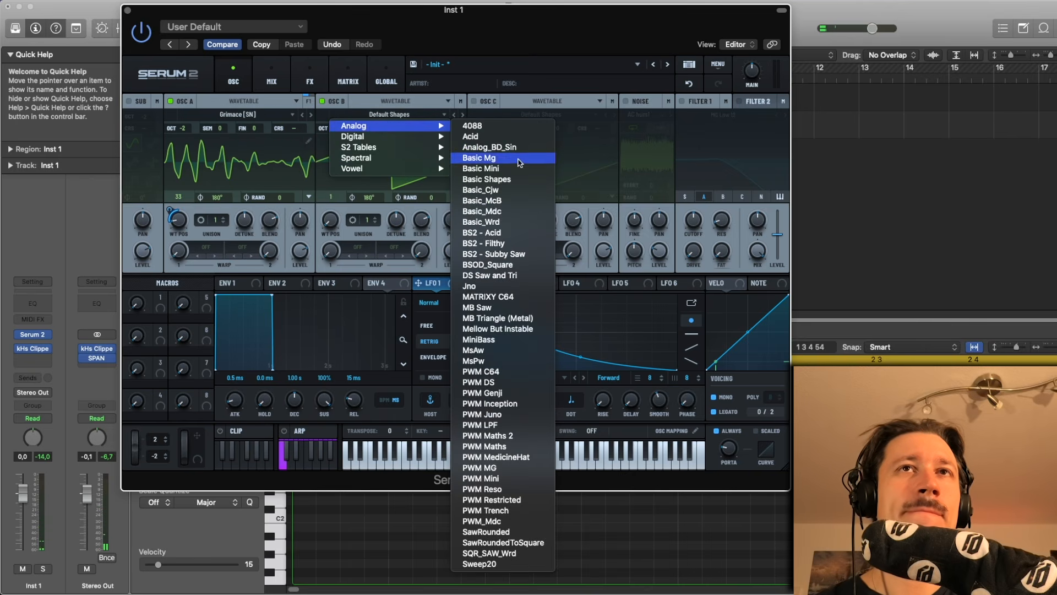
pyautogui.click(420, 115)
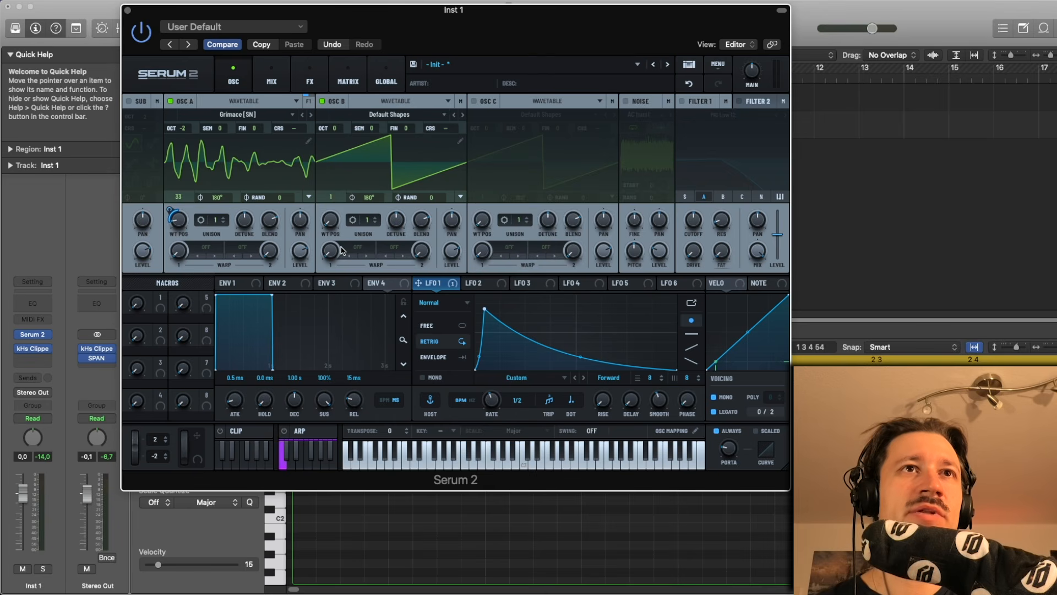
pyautogui.moveTo(335, 226); pyautogui.dragTo(331, 161)
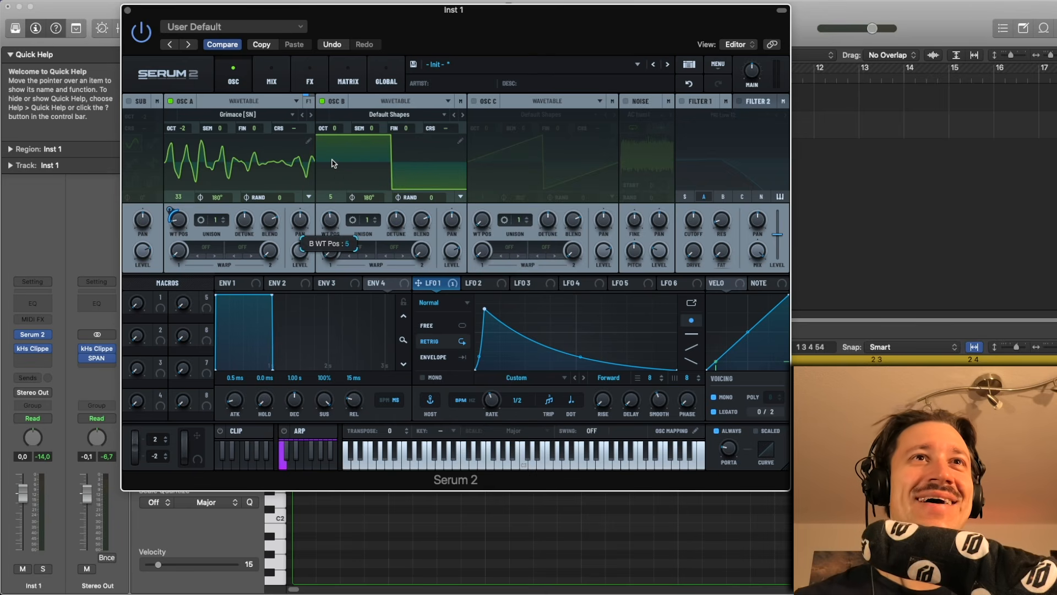
# - Set OSC B's warp mode to Filter LPF
pyautogui.click(356, 247)
pyautogui.moveTo(389, 317)
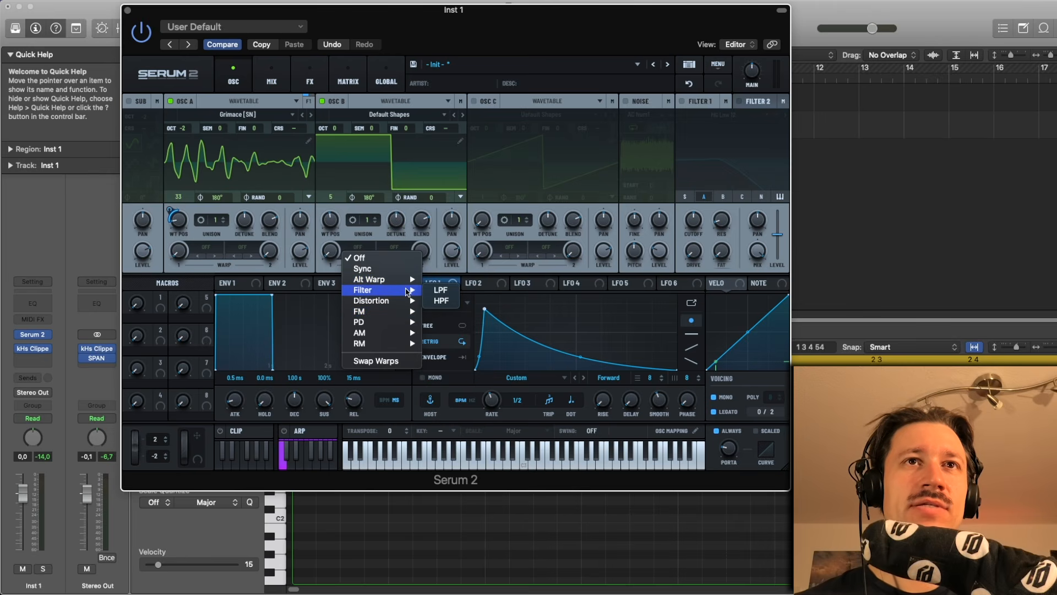
pyautogui.click(428, 289)
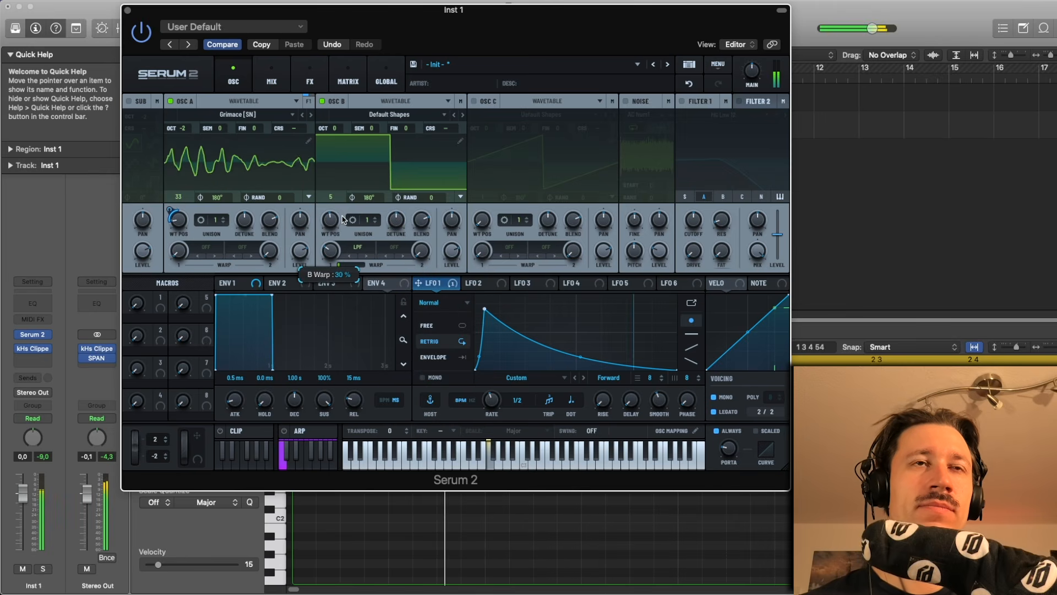
# - Set OSC B's octave to -2 and toggle the oscillator off and on to compare
pyautogui.moveTo(332, 128); pyautogui.dragTo(345, 168)
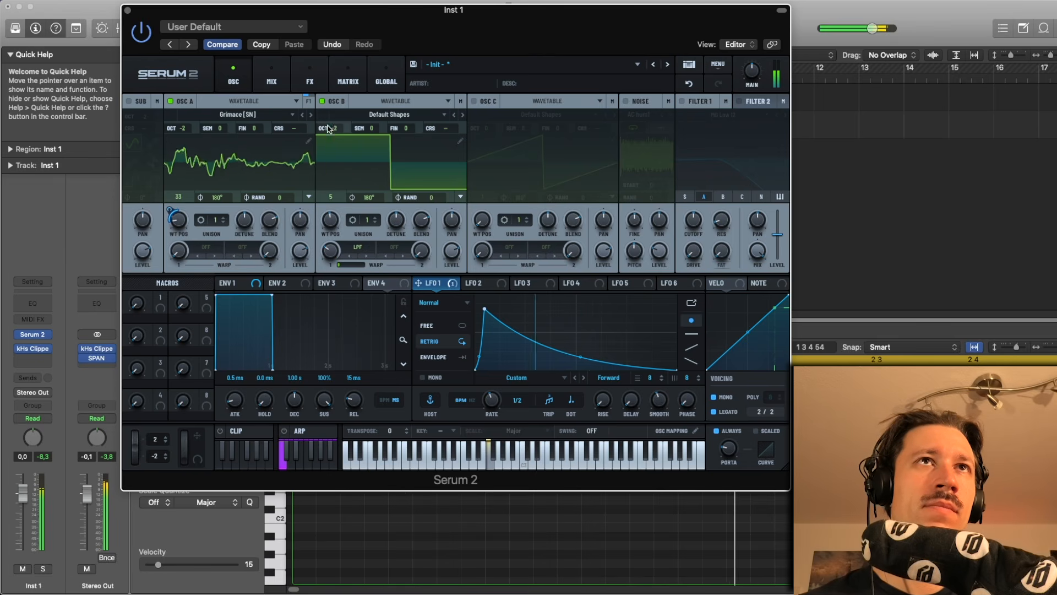
pyautogui.click(322, 102)
pyautogui.click(322, 102)
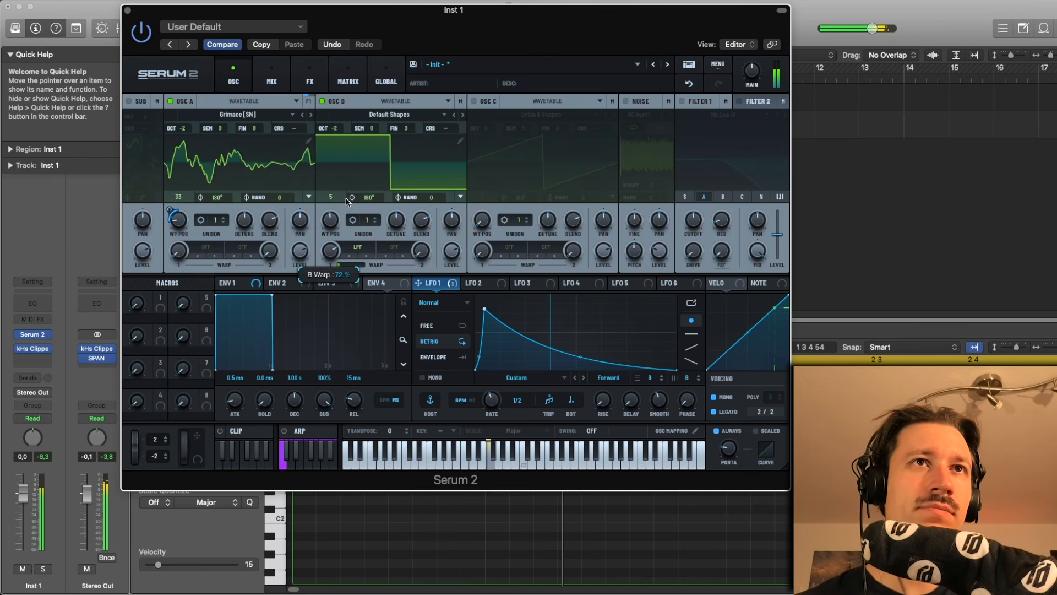
# - Route LFO 2 to OSC B's warp amount
pyautogui.click(480, 284)
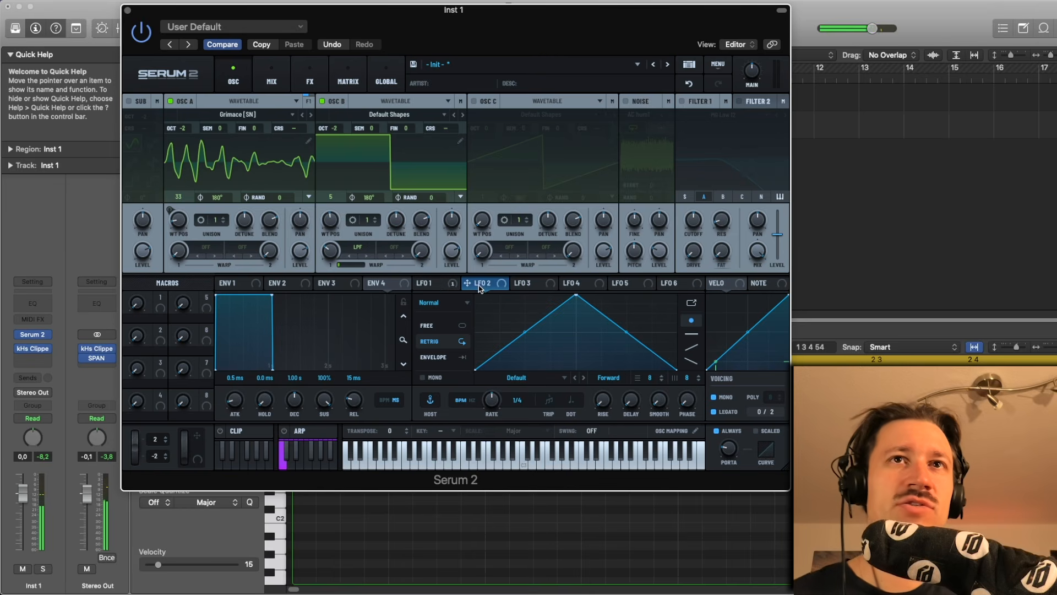
pyautogui.moveTo(478, 288); pyautogui.dragTo(326, 245)
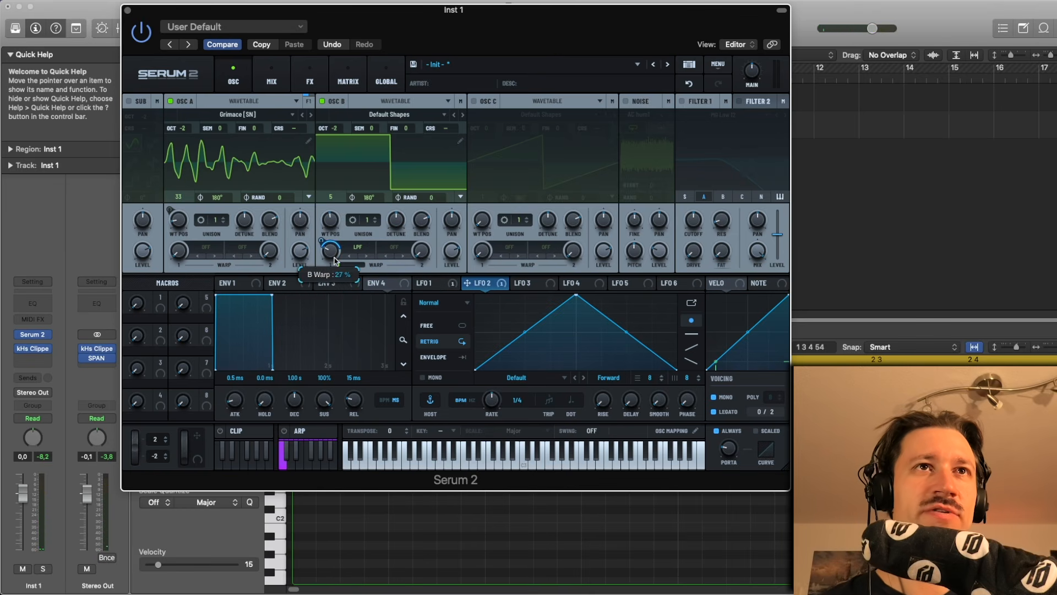
pyautogui.press('space')
# - Reshape LFO 2 into a curved ramp with its peak moved toward the end of the cycle
pyautogui.moveTo(501, 405); pyautogui.dragTo(494, 415)
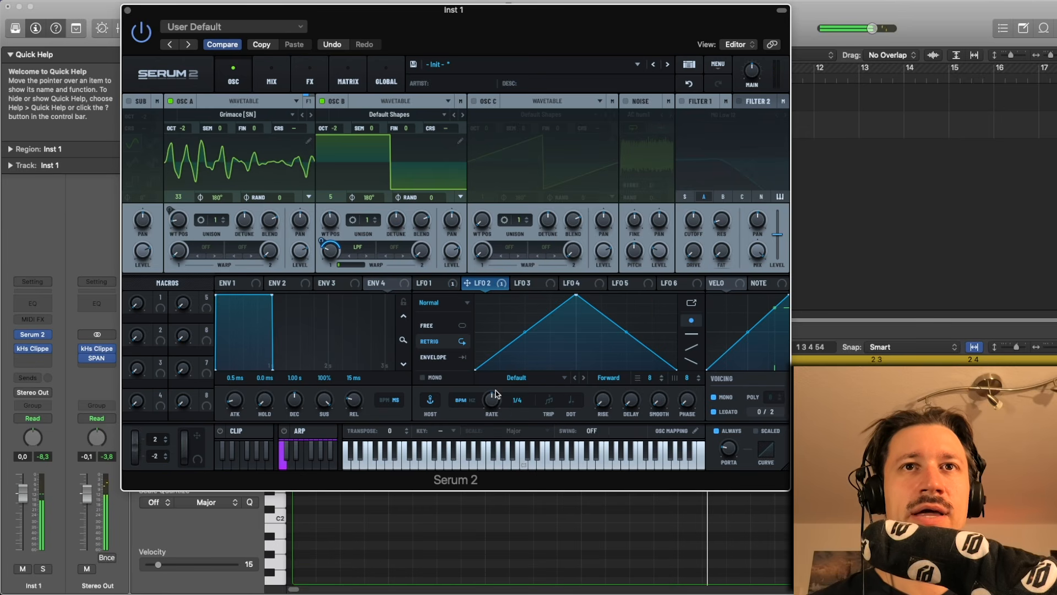
pyautogui.moveTo(521, 338); pyautogui.dragTo(525, 344)
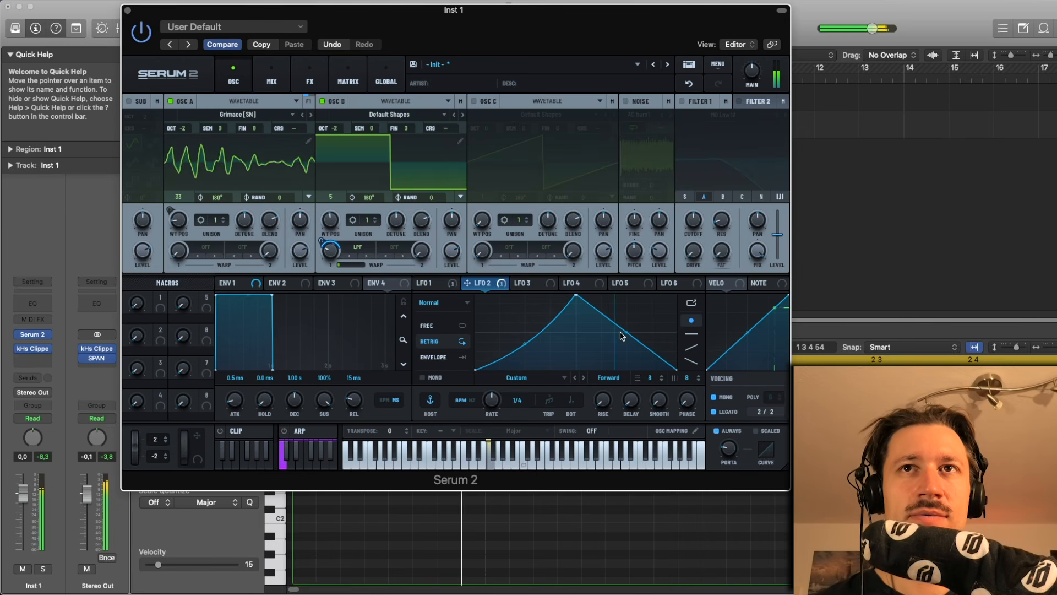
pyautogui.moveTo(626, 331); pyautogui.dragTo(626, 342)
pyautogui.click(435, 288)
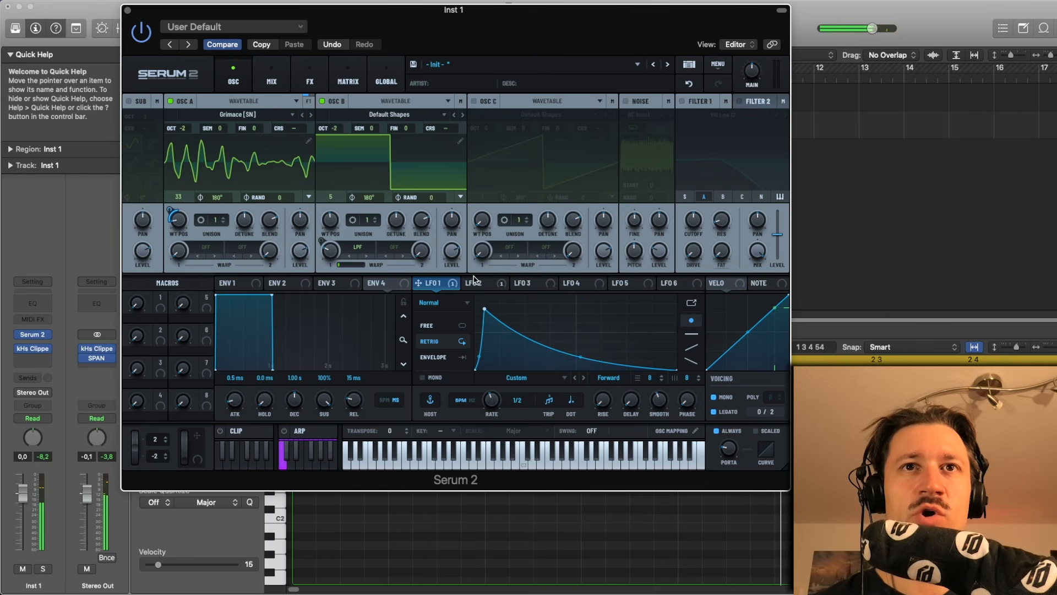
pyautogui.click(474, 284)
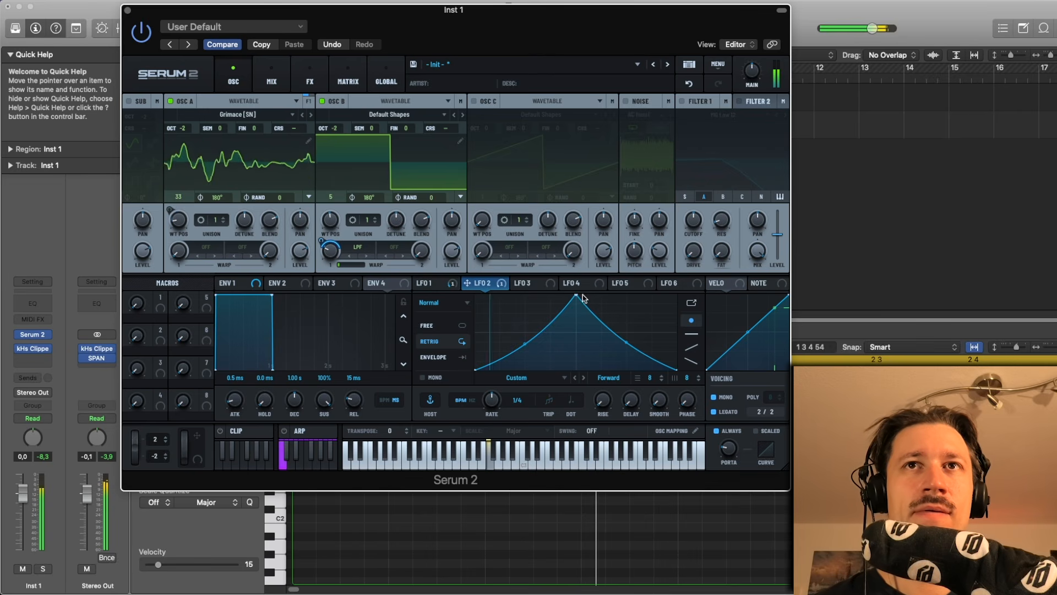
pyautogui.moveTo(576, 296); pyautogui.dragTo(629, 299)
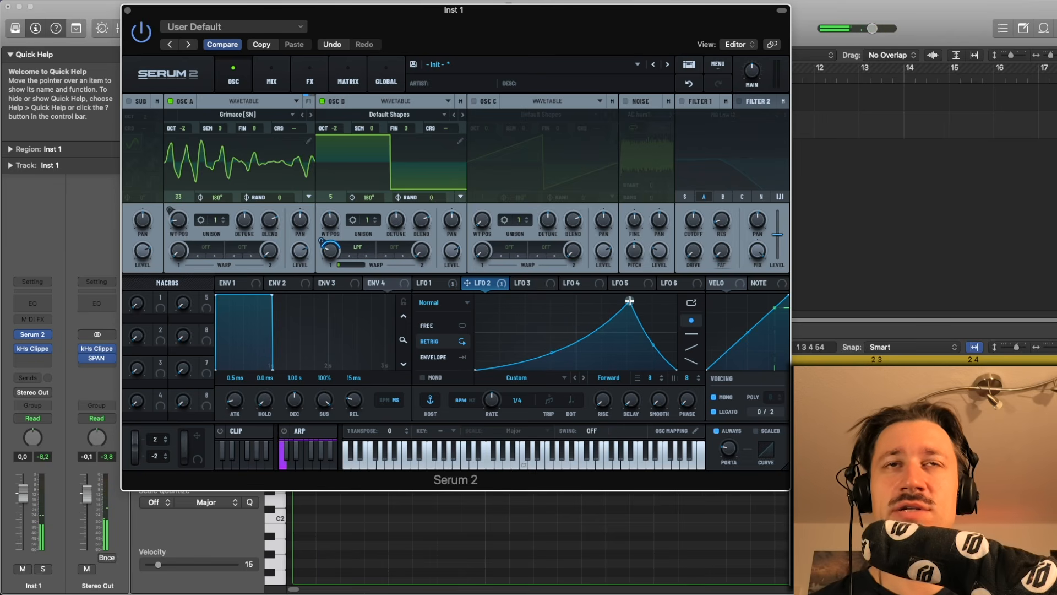
pyautogui.moveTo(630, 301); pyautogui.dragTo(627, 301)
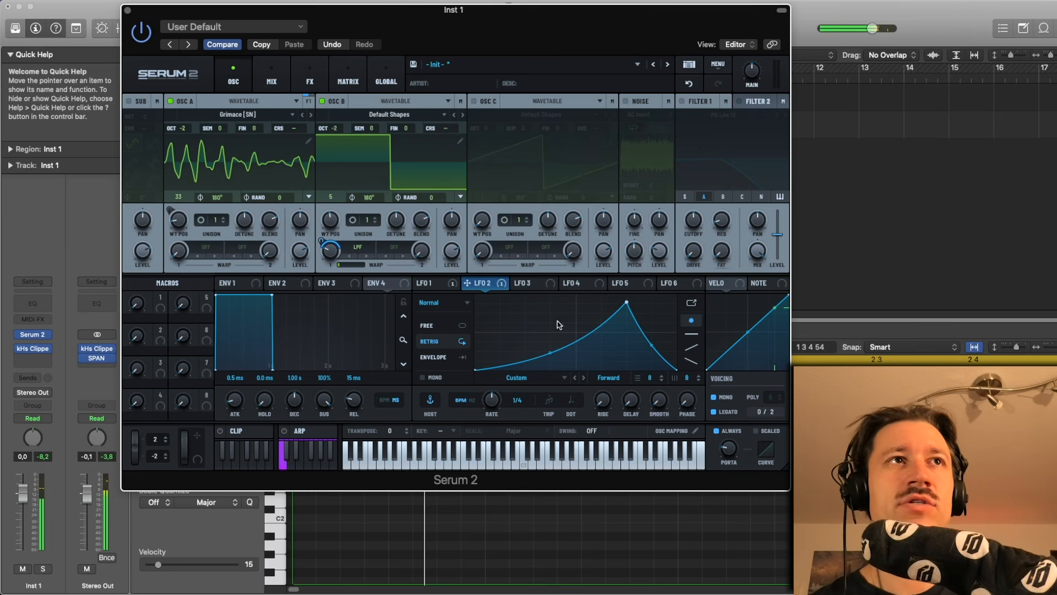
# - Set OSC A's warp mode to a PD option and raise the warp amount to 24 %
pyautogui.click(214, 246)
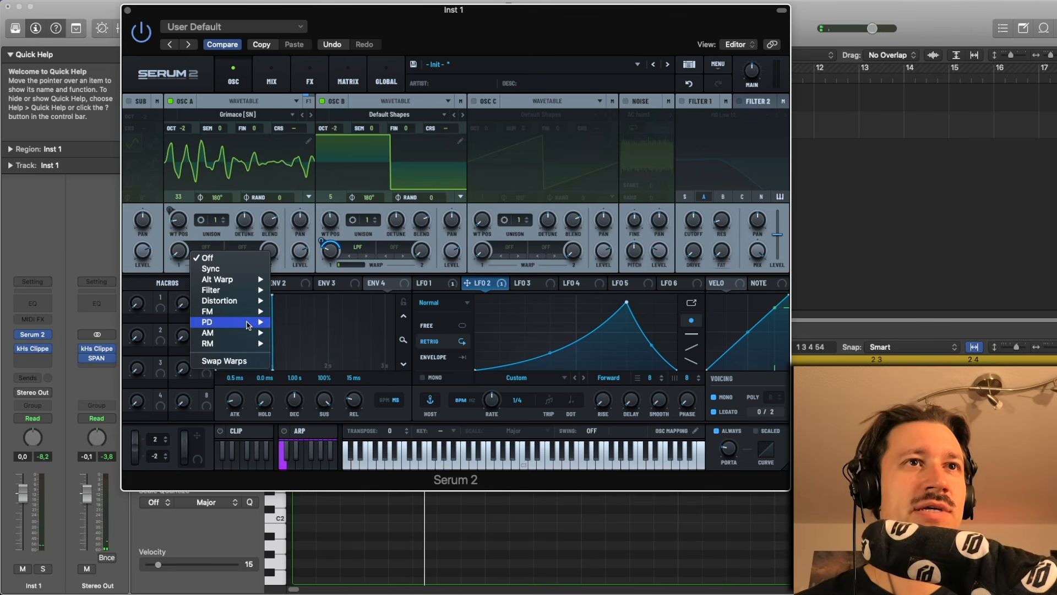
pyautogui.click(292, 322)
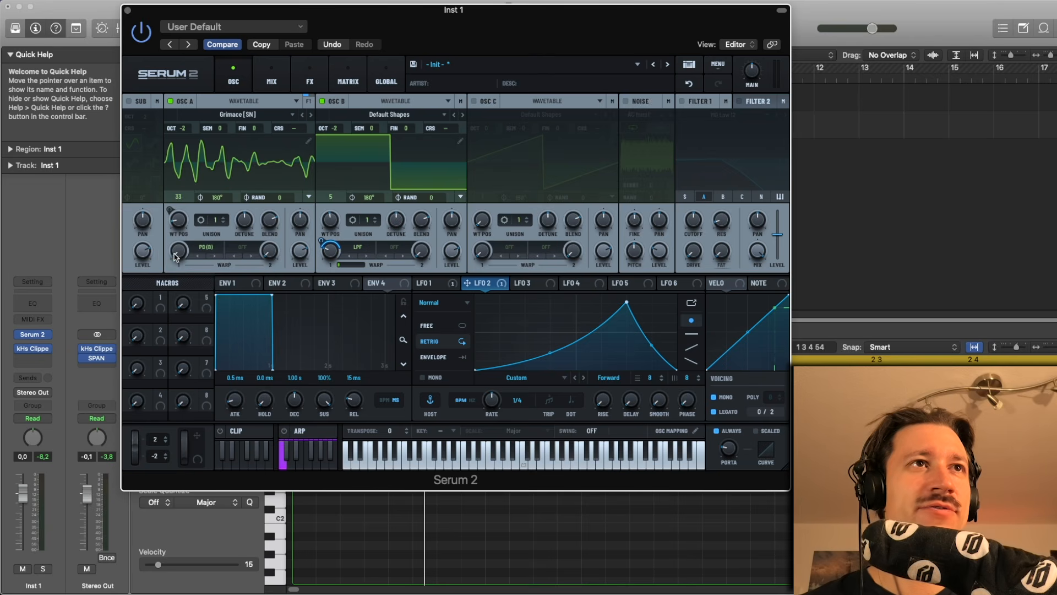
pyautogui.moveTo(175, 256); pyautogui.dragTo(177, 228)
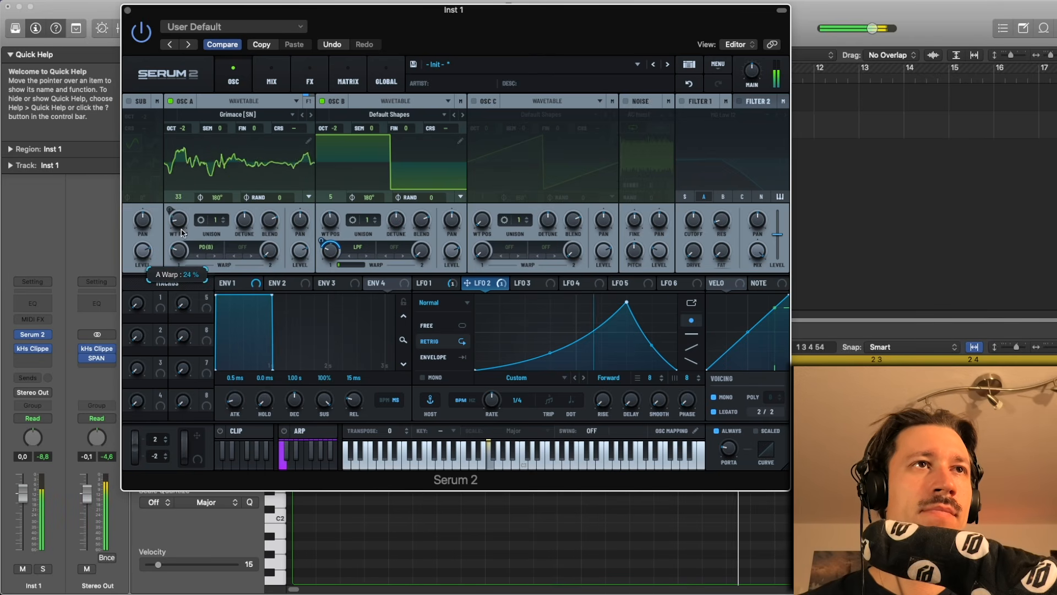
# - Route LFO 1 to OSC A's warp amount
pyautogui.click(435, 284)
pyautogui.moveTo(435, 284); pyautogui.dragTo(185, 298)
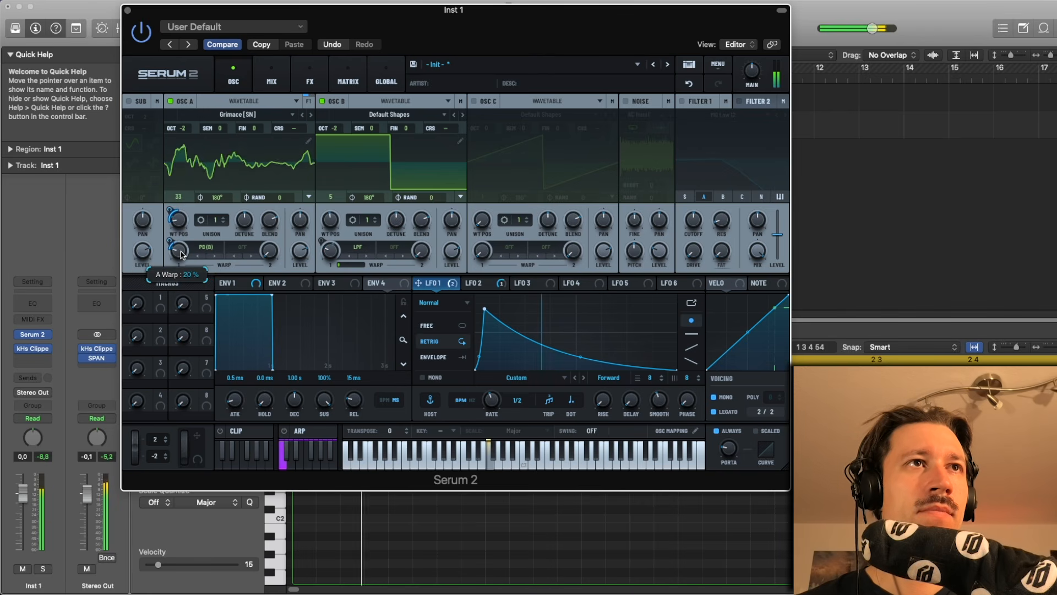
# - Set OSC A's second warp slot to Distortion Tube
pyautogui.click(242, 254)
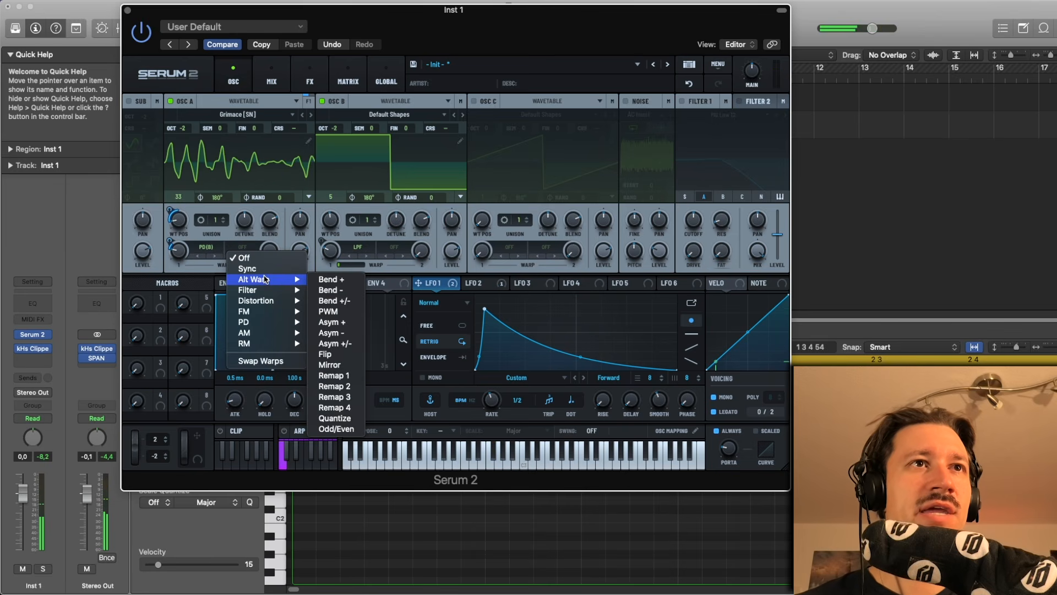
pyautogui.moveTo(269, 303)
pyautogui.click(327, 300)
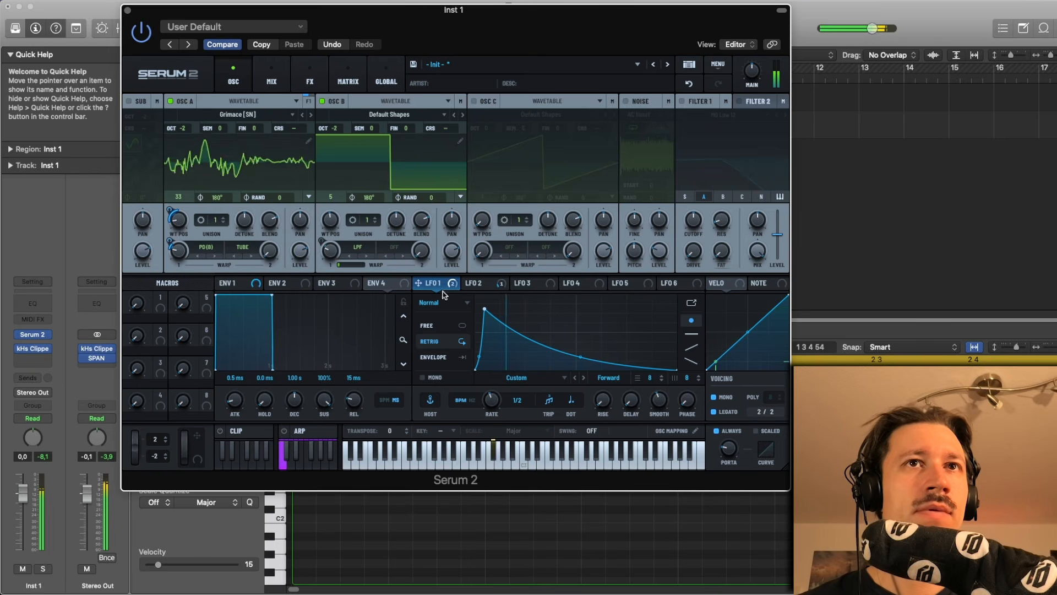
# - Route LFO 1 to OSC A's second warp amount and set OSC A's unison to 3 voices
pyautogui.moveTo(418, 283); pyautogui.dragTo(265, 257)
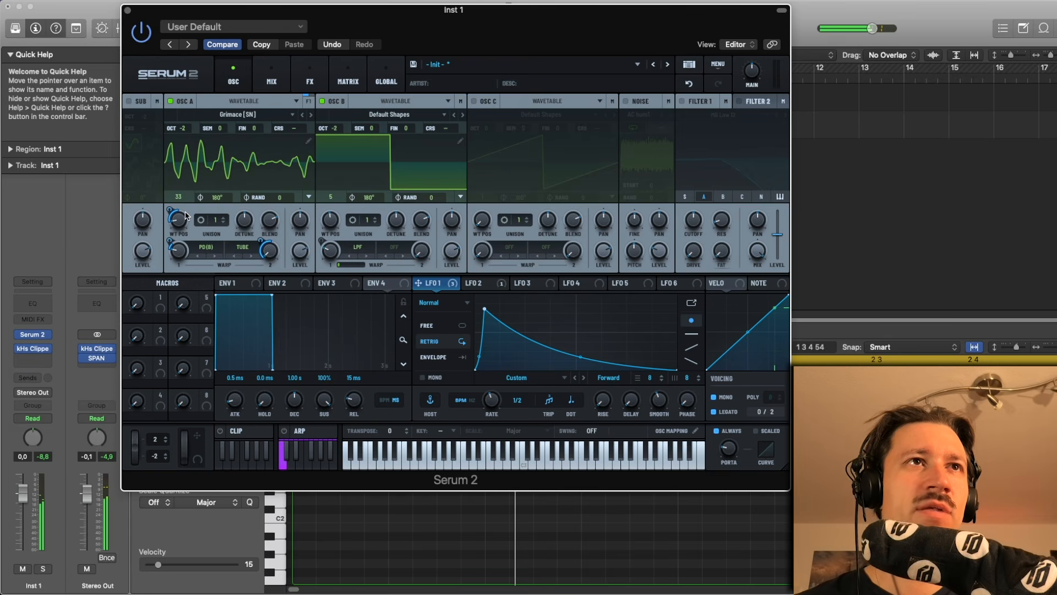
pyautogui.click(222, 220)
pyautogui.click(223, 220)
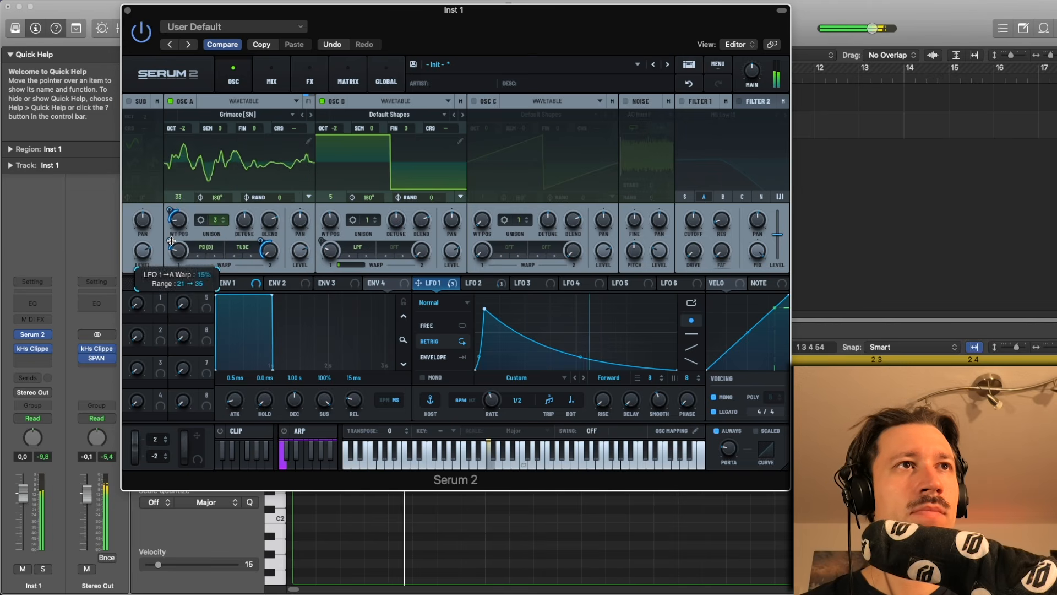
pyautogui.moveTo(184, 250)
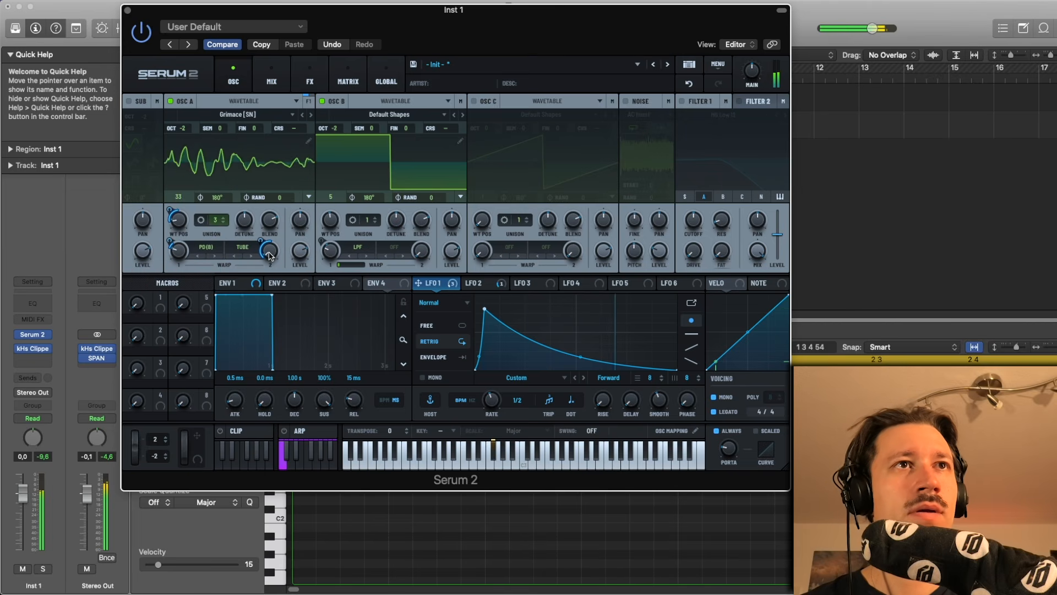
pyautogui.moveTo(271, 253)
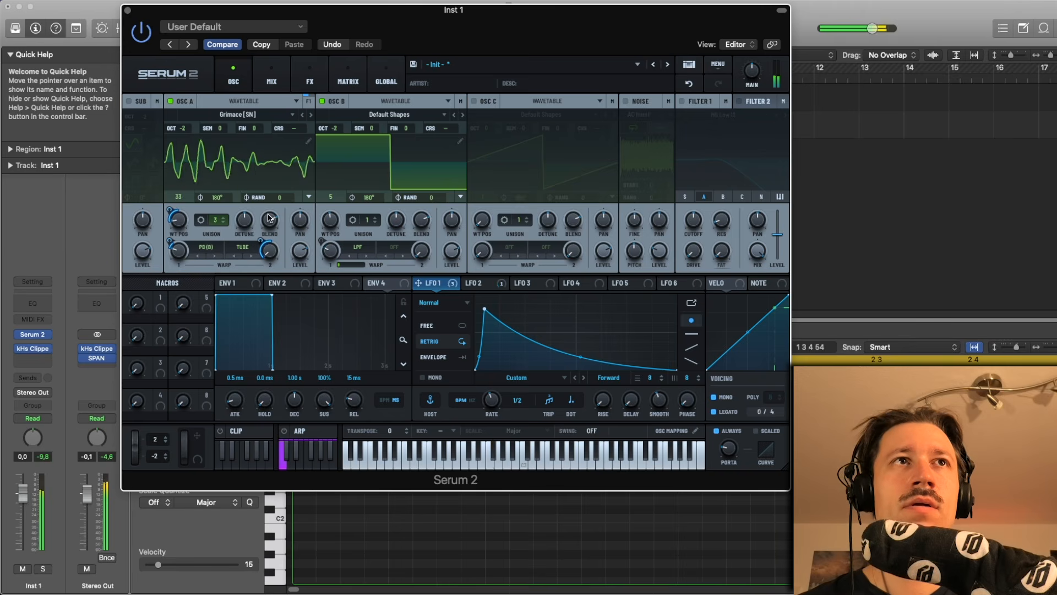
pyautogui.moveTo(269, 217)
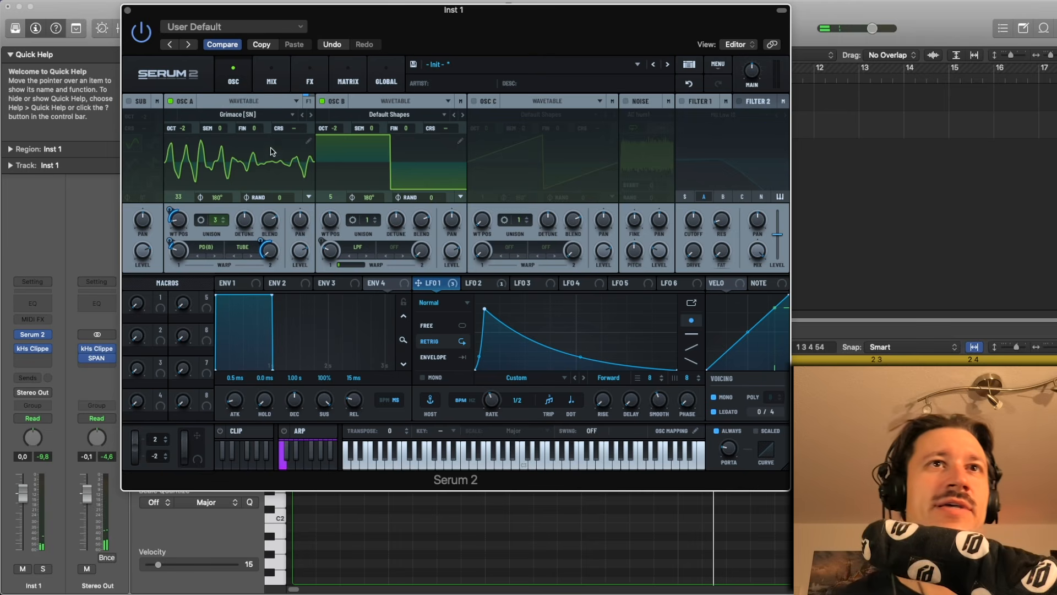
pyautogui.click(394, 248)
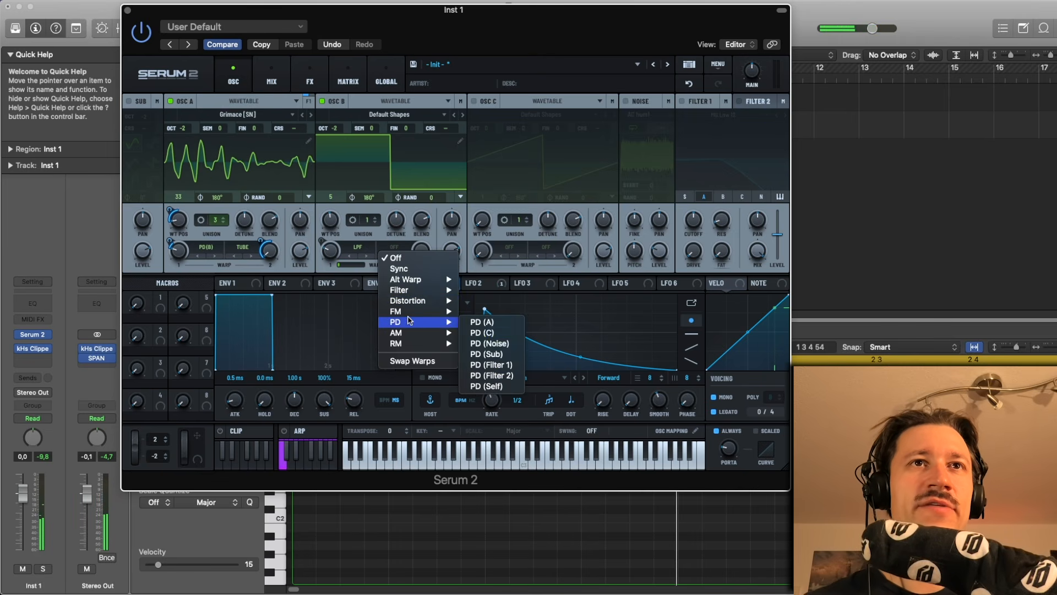
pyautogui.click(482, 321)
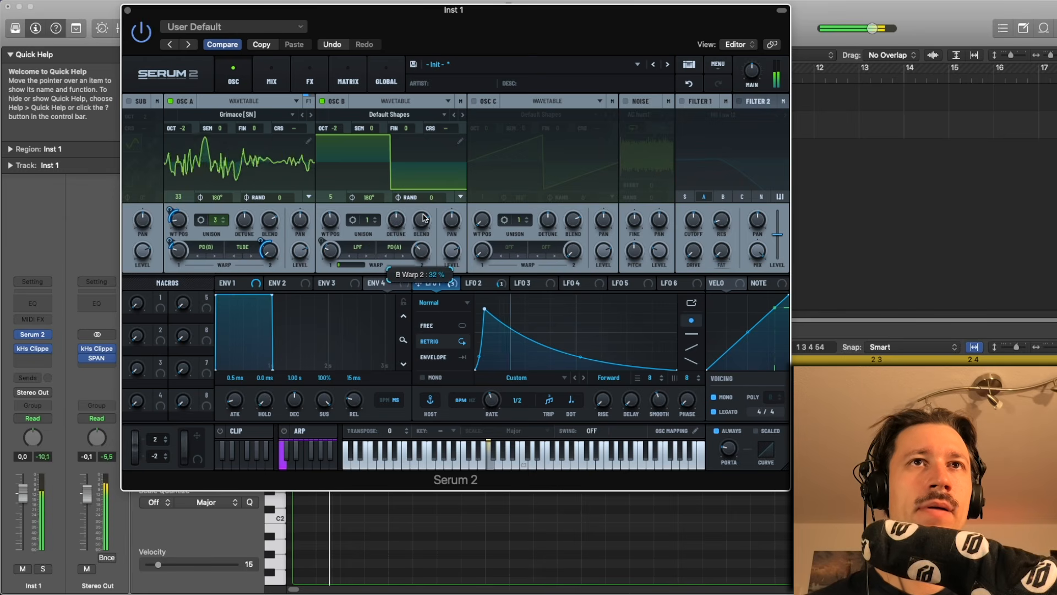
pyautogui.click(387, 247)
pyautogui.click(396, 257)
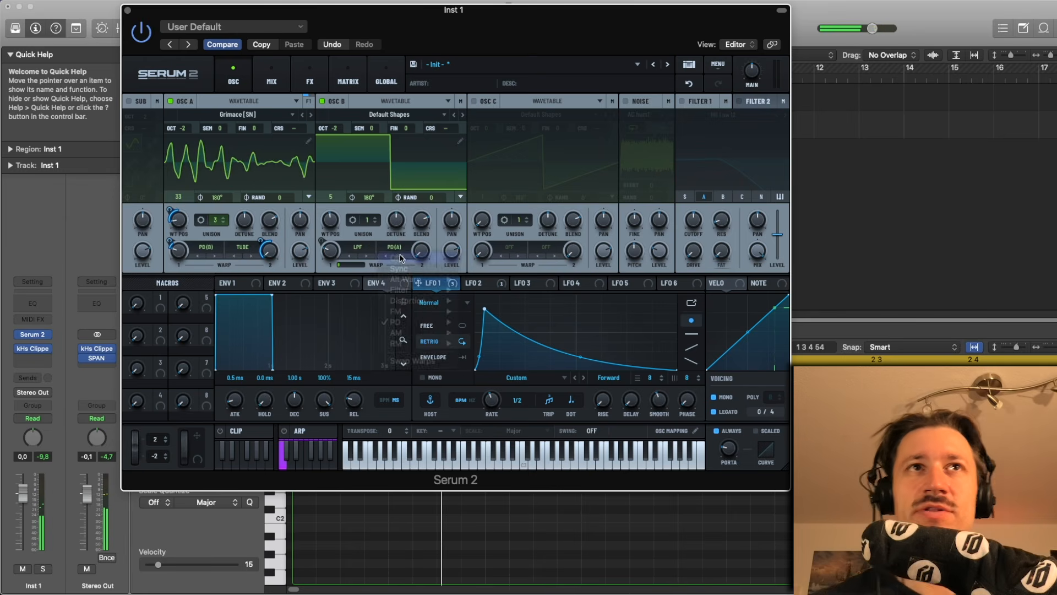
# - Enable the noise oscillator and set OSC B's second warp slot to PD (Noise)
pyautogui.click(626, 103)
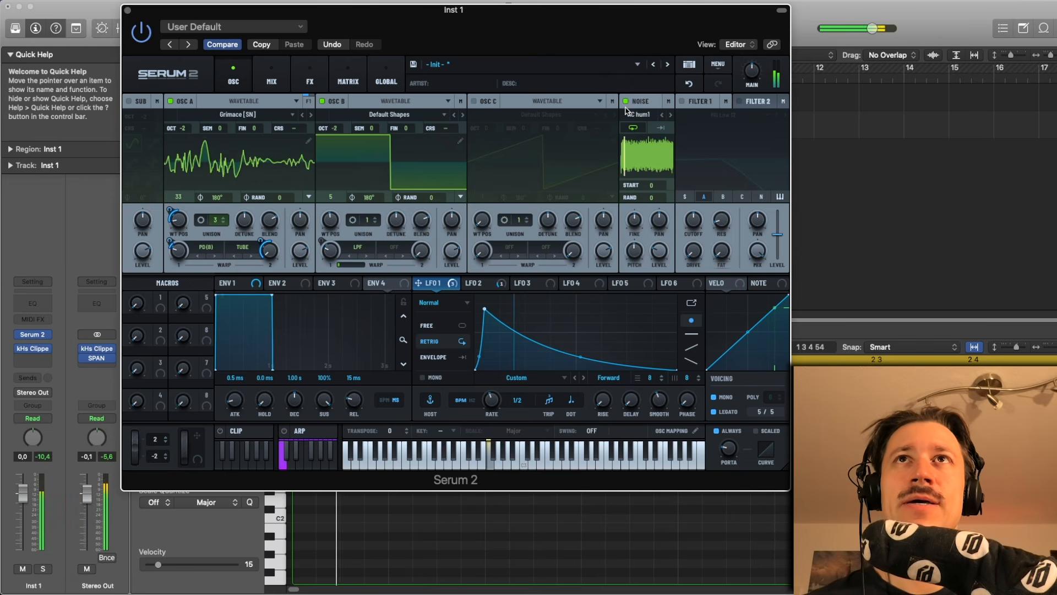
pyautogui.click(394, 248)
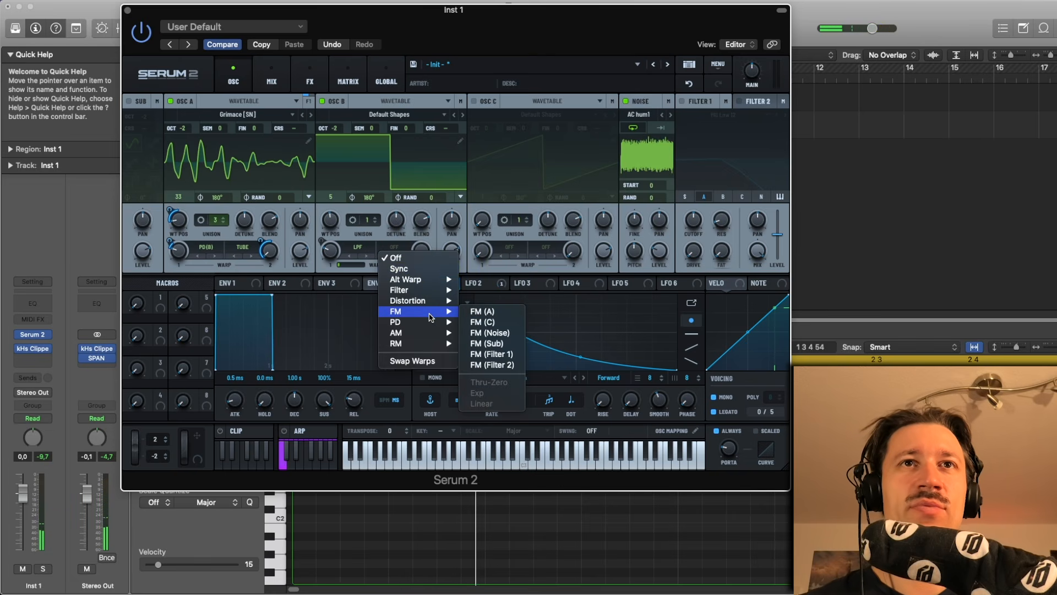
pyautogui.moveTo(431, 326)
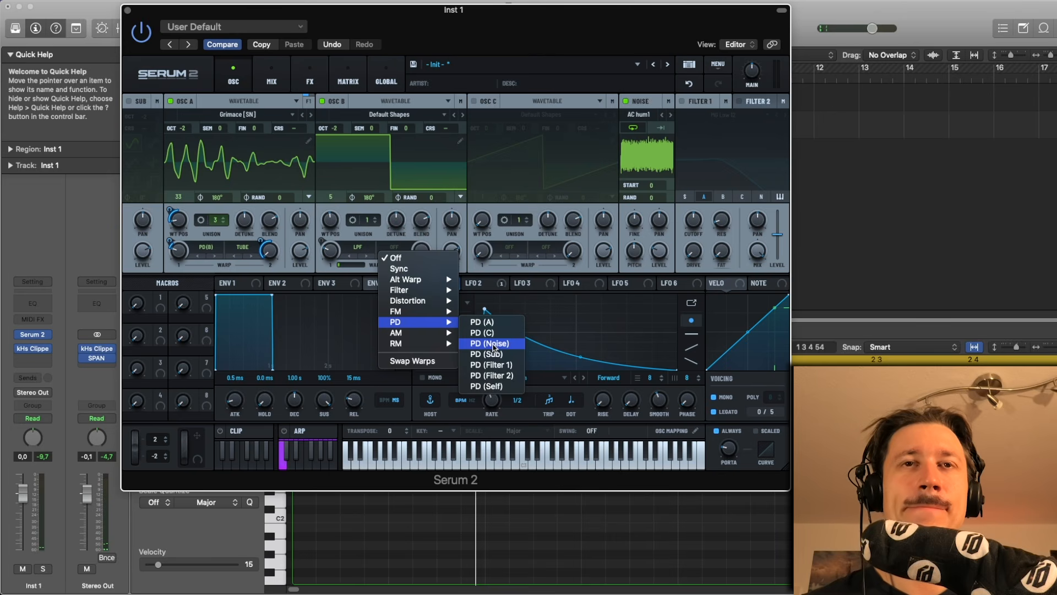
pyautogui.click(493, 345)
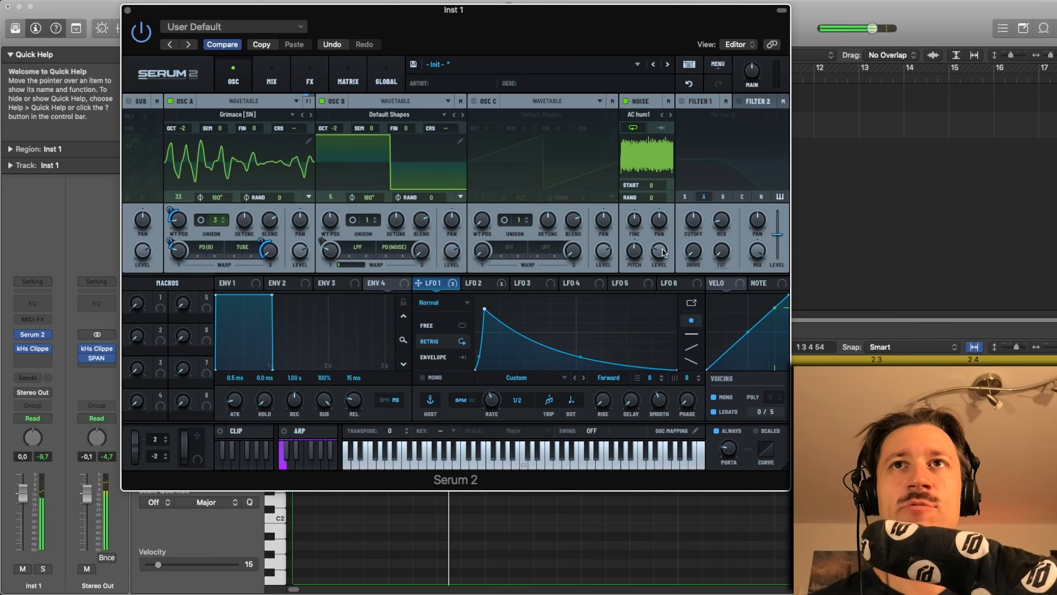
# - Load the BrightWhite sample from the Analog category into the noise oscillator
pyautogui.press('space')
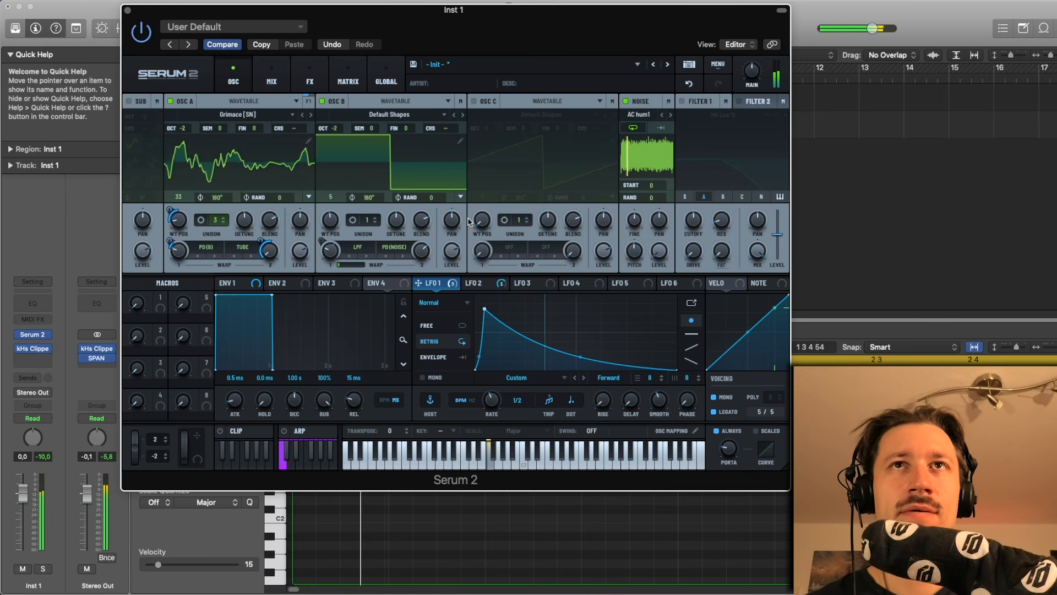
pyautogui.click(652, 115)
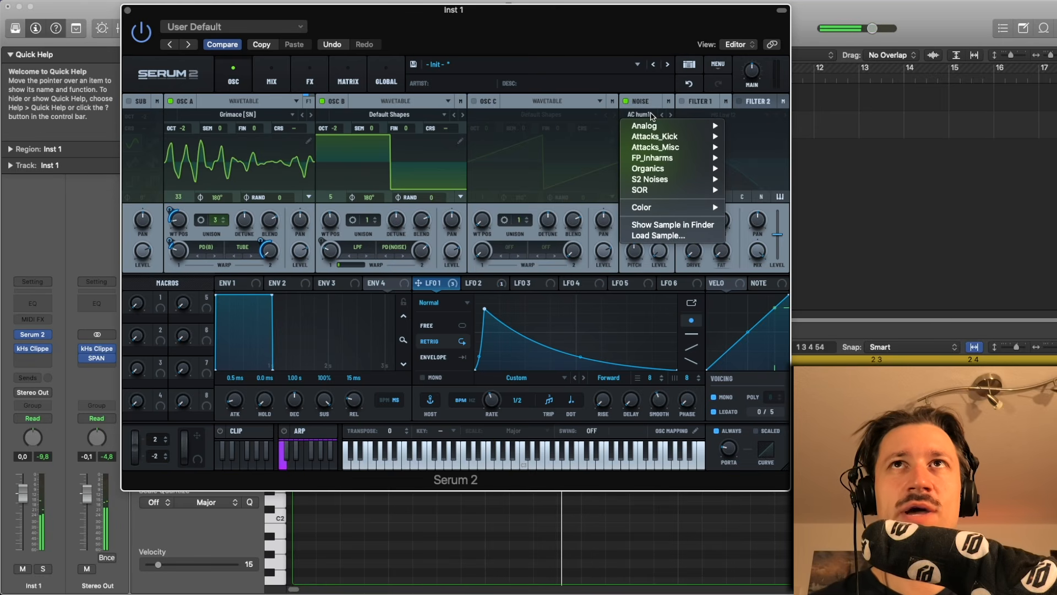
pyautogui.moveTo(672, 126)
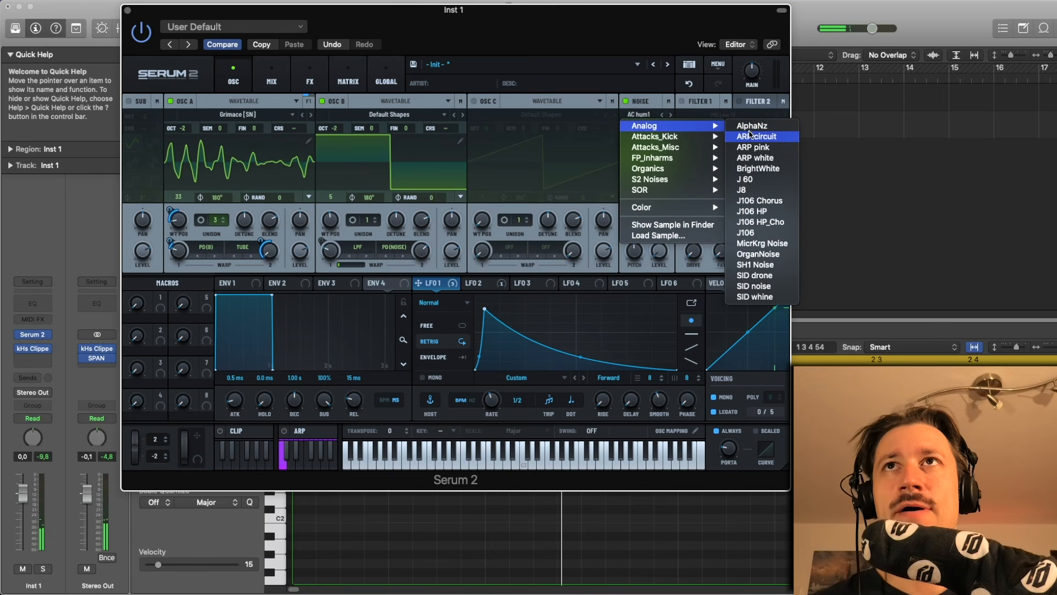
pyautogui.click(765, 168)
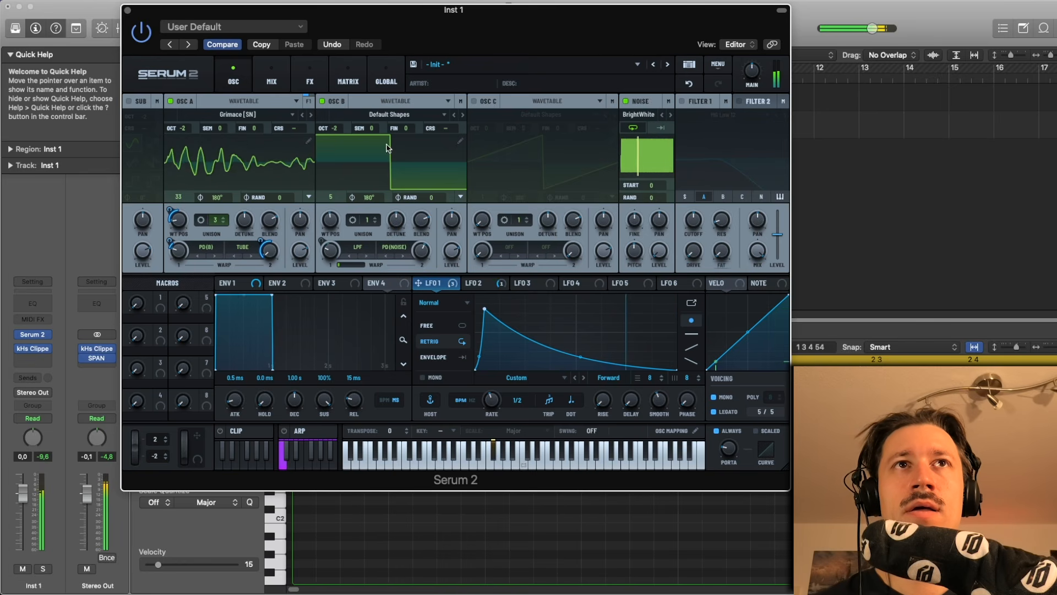
# - Route LFO 2 to OSC B's second warp amount
pyautogui.click(321, 100)
pyautogui.click(322, 101)
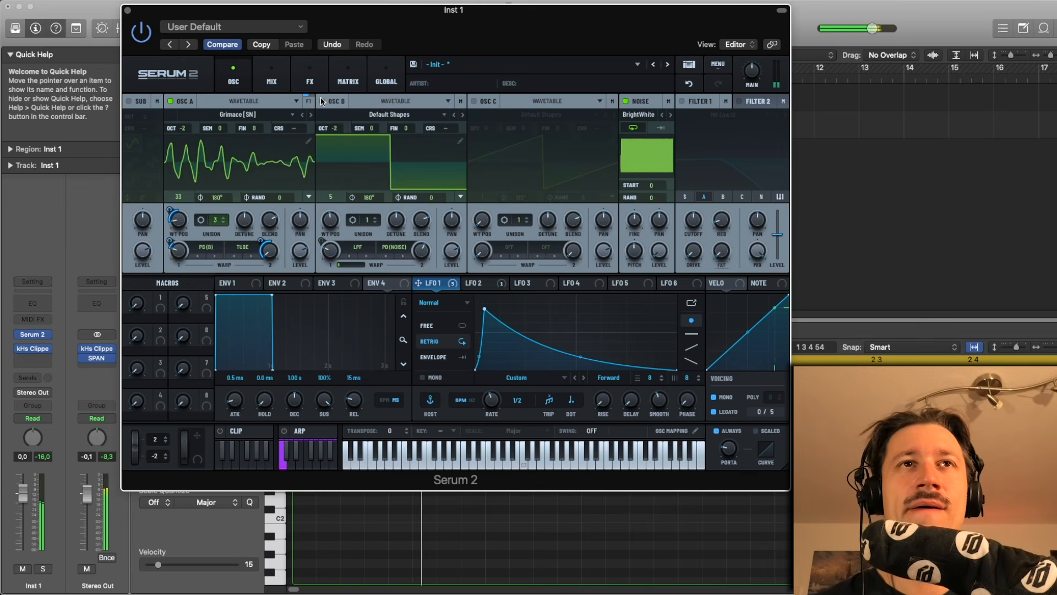
pyautogui.moveTo(428, 262)
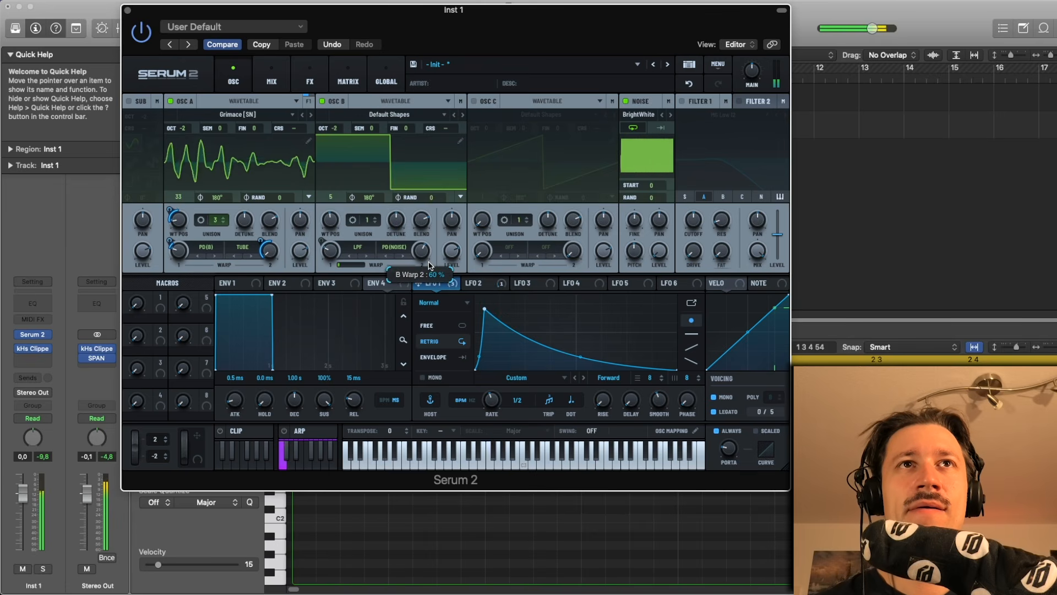
pyautogui.click(473, 284)
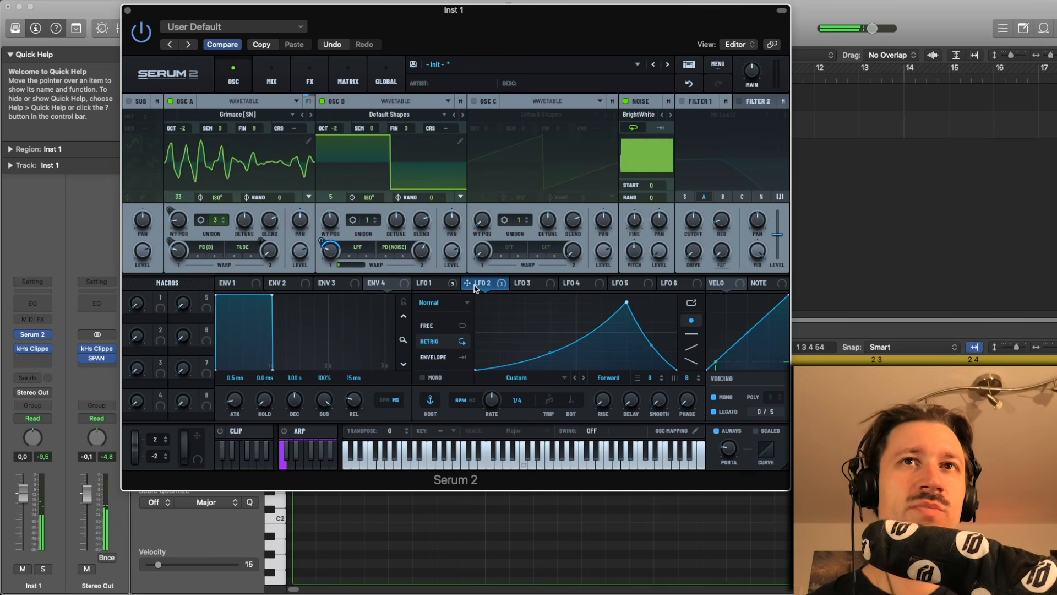
pyautogui.moveTo(467, 282); pyautogui.dragTo(422, 267)
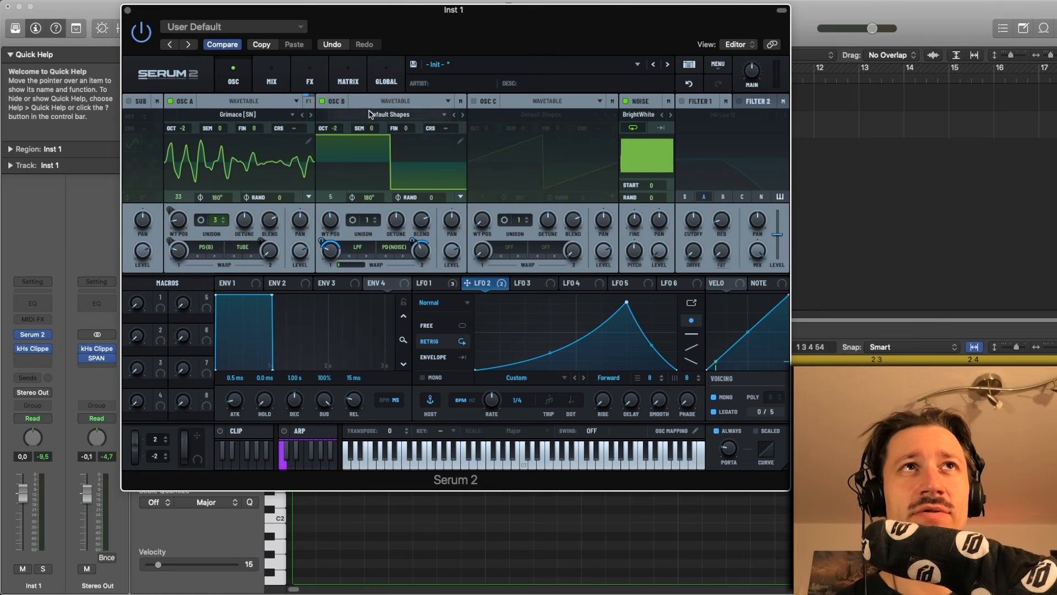
pyautogui.click(427, 283)
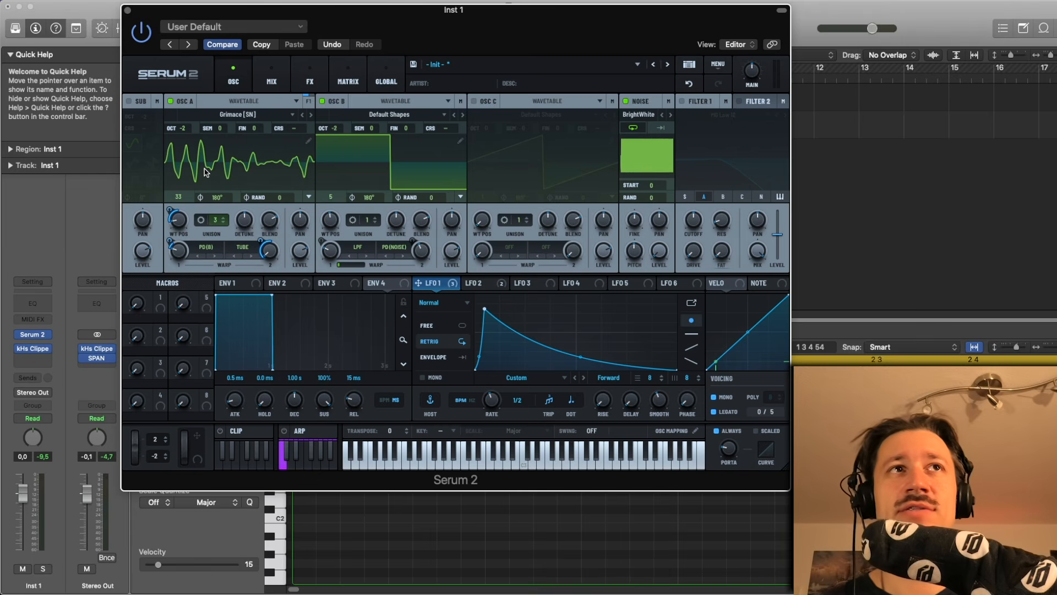
# - Enable Filter 1 and try lowering its cutoff to about 164 Hz, undoing that change
pyautogui.click(693, 103)
pyautogui.press('space')
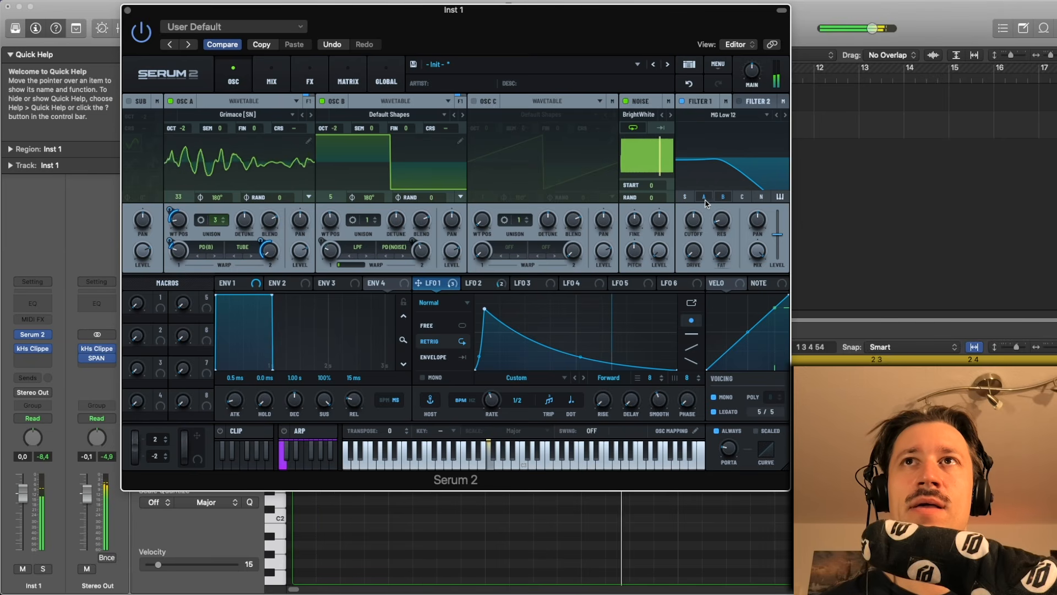
pyautogui.click(705, 197)
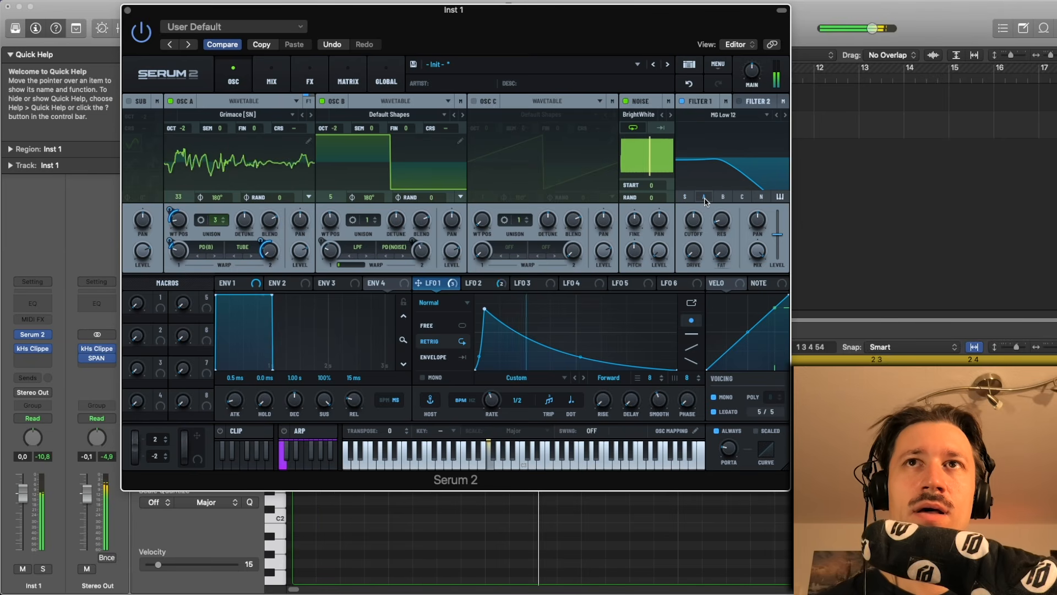
pyautogui.click(721, 198)
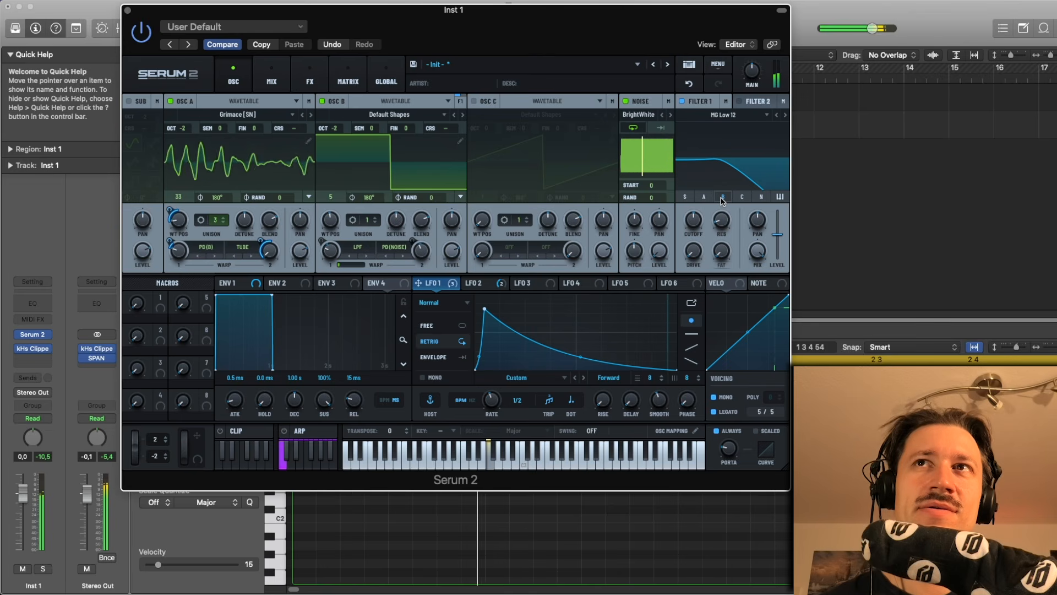
pyautogui.click(721, 198)
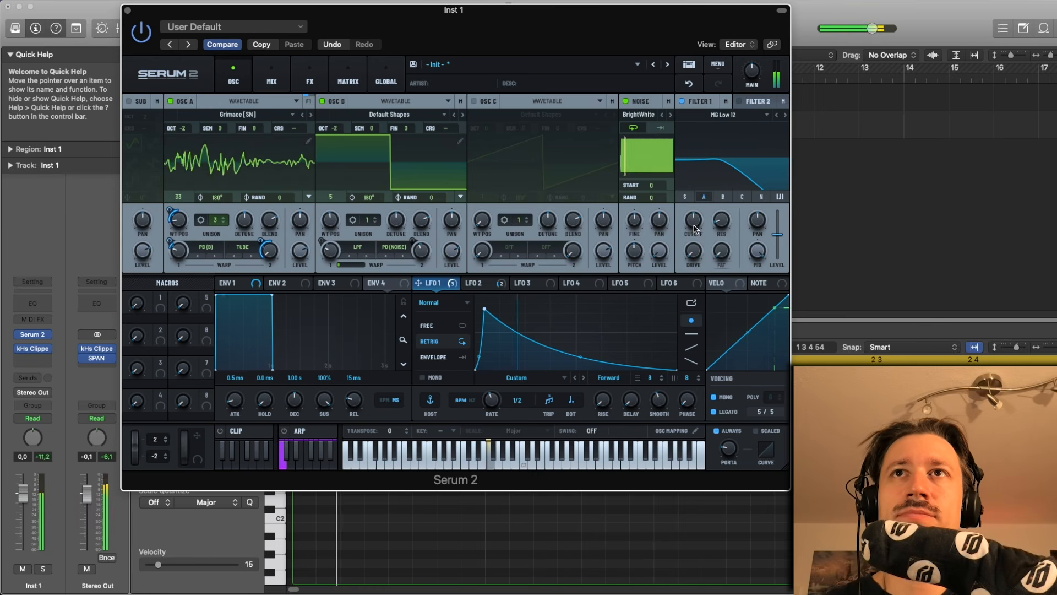
pyautogui.moveTo(694, 229); pyautogui.dragTo(699, 249)
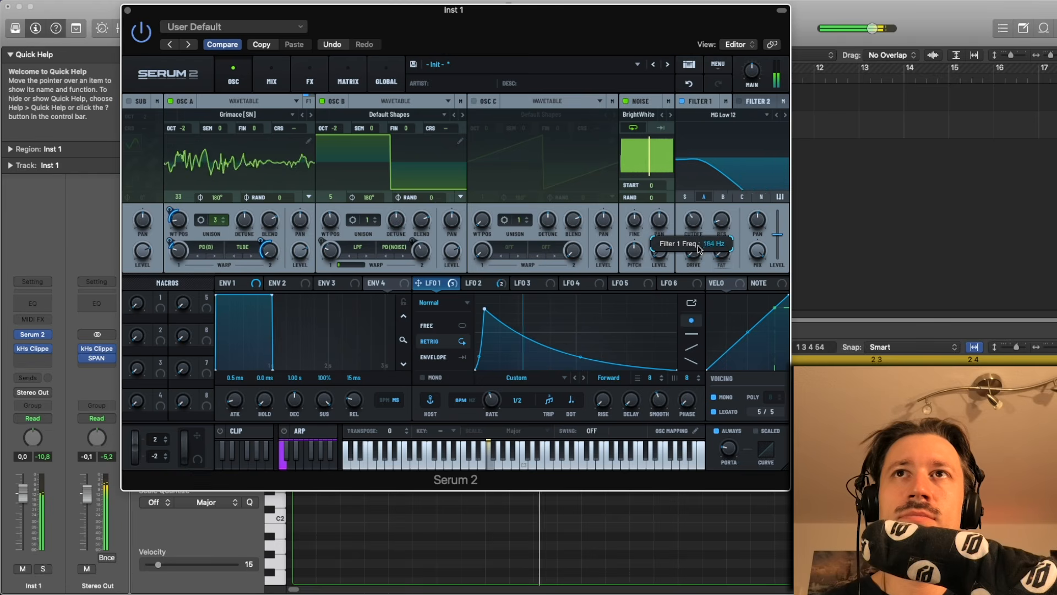
pyautogui.click(693, 85)
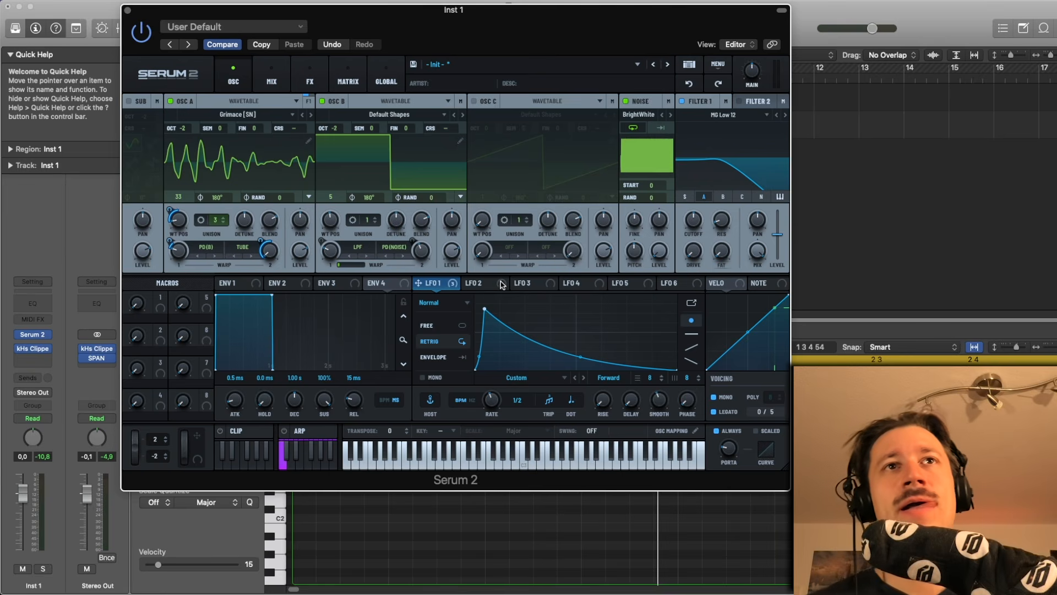
# - Route LFO 1 to Filter 1's cutoff, then remove that modulator again
pyautogui.moveTo(431, 290); pyautogui.dragTo(683, 223)
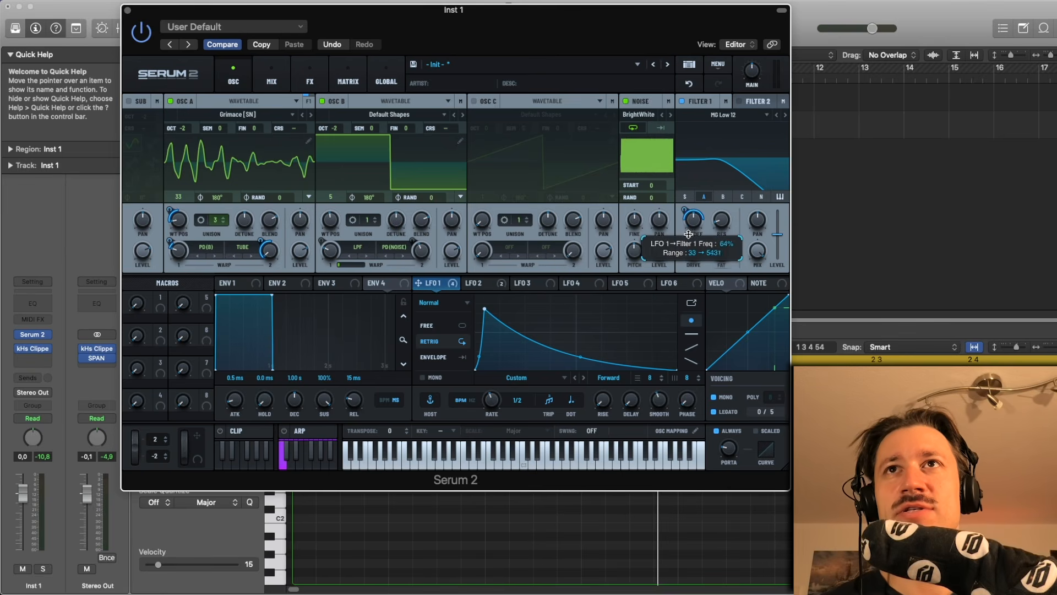
pyautogui.press('space')
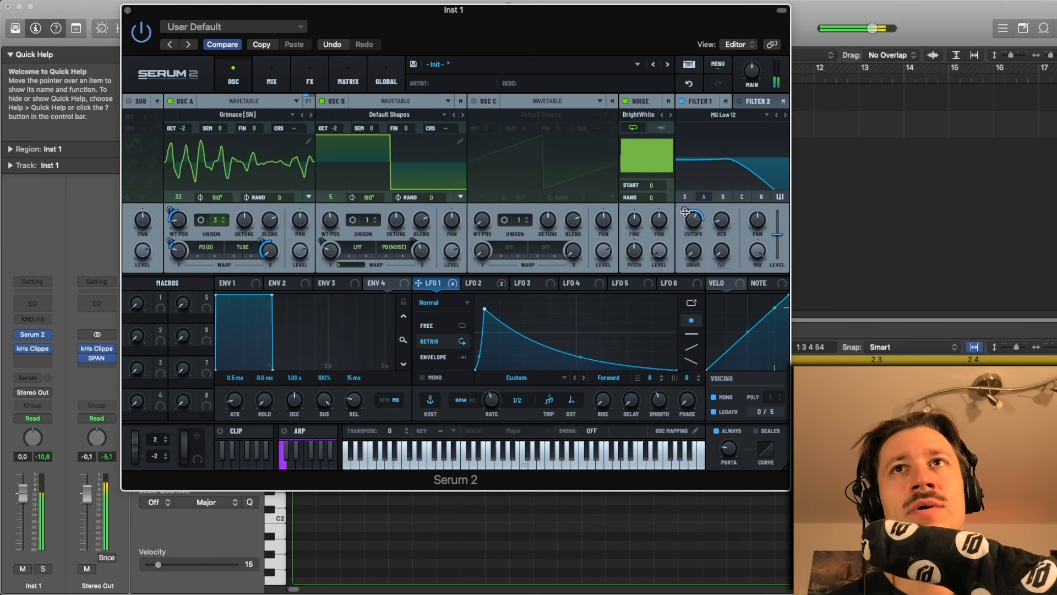
pyautogui.rightClick(686, 212)
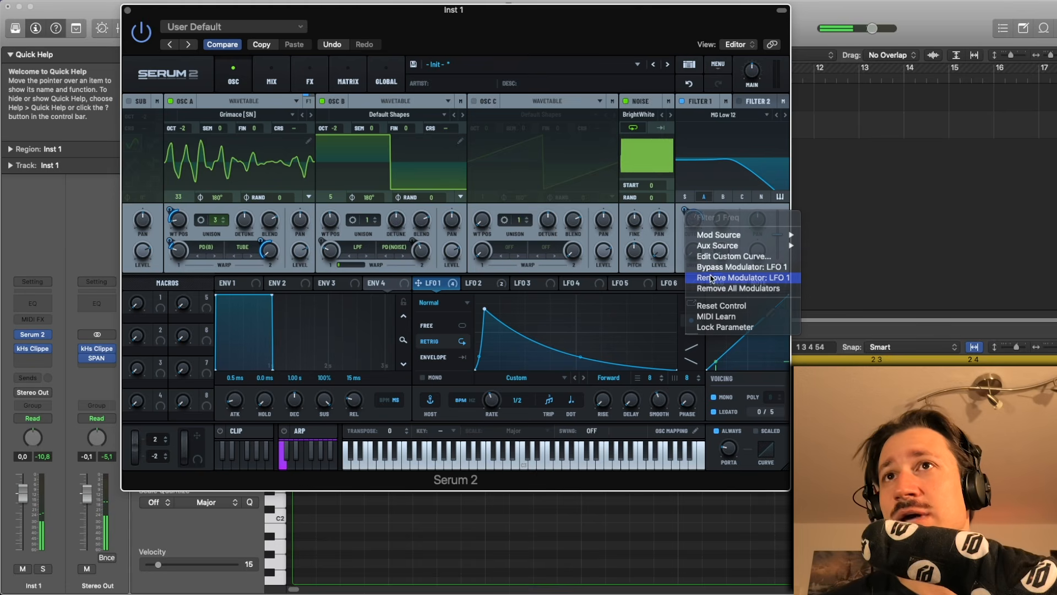
pyautogui.click(710, 277)
# - Route LFO 2 to Filter 1's cutoff with a negative amount and fine-tune the modulation depth
pyautogui.moveTo(496, 284); pyautogui.dragTo(698, 226)
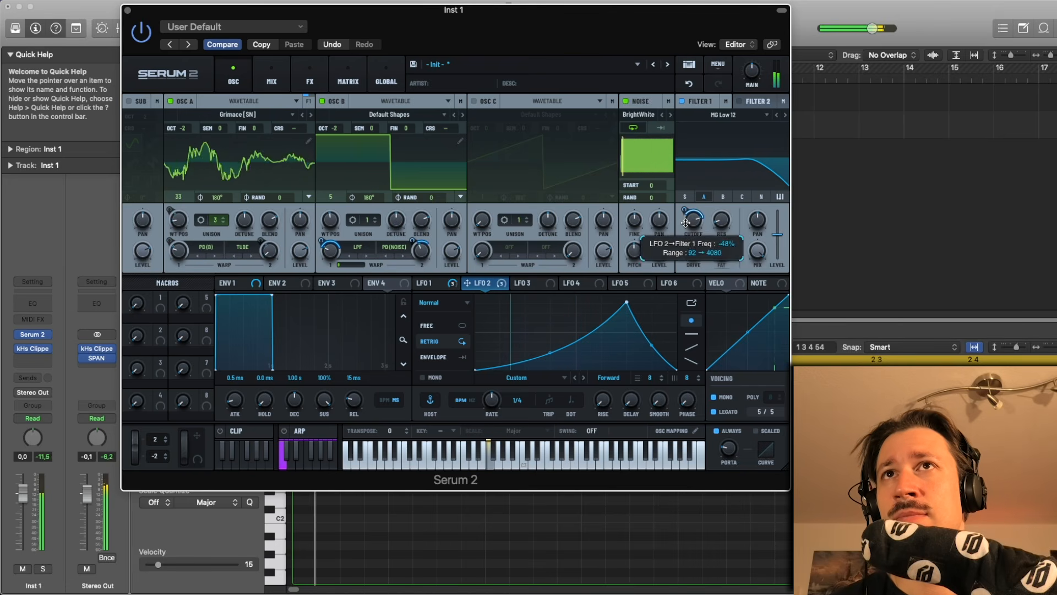
pyautogui.press('space')
pyautogui.moveTo(685, 210)
pyautogui.mouseDown()
pyautogui.moveTo(692, 164)
pyautogui.moveTo(693, 244)
pyautogui.moveTo(686, 201)
pyautogui.mouseUp()
pyautogui.press('space')
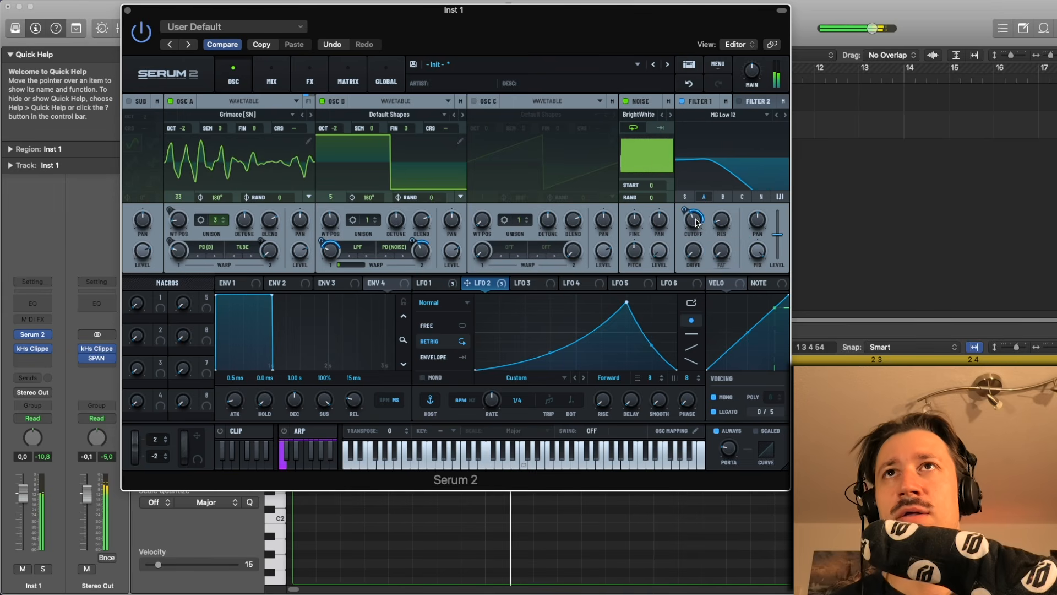
pyautogui.press('space')
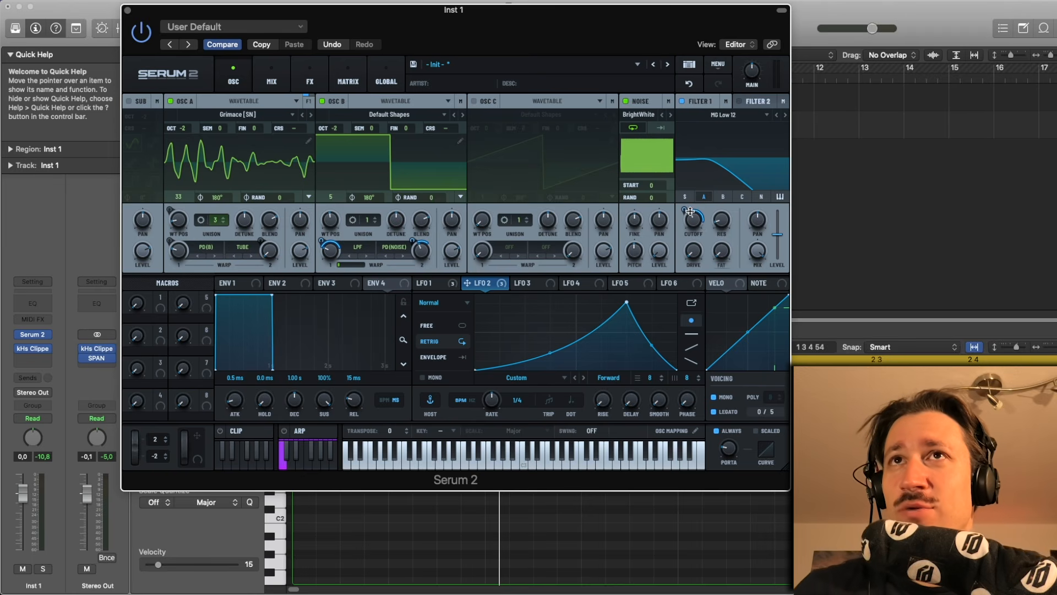
pyautogui.moveTo(699, 225)
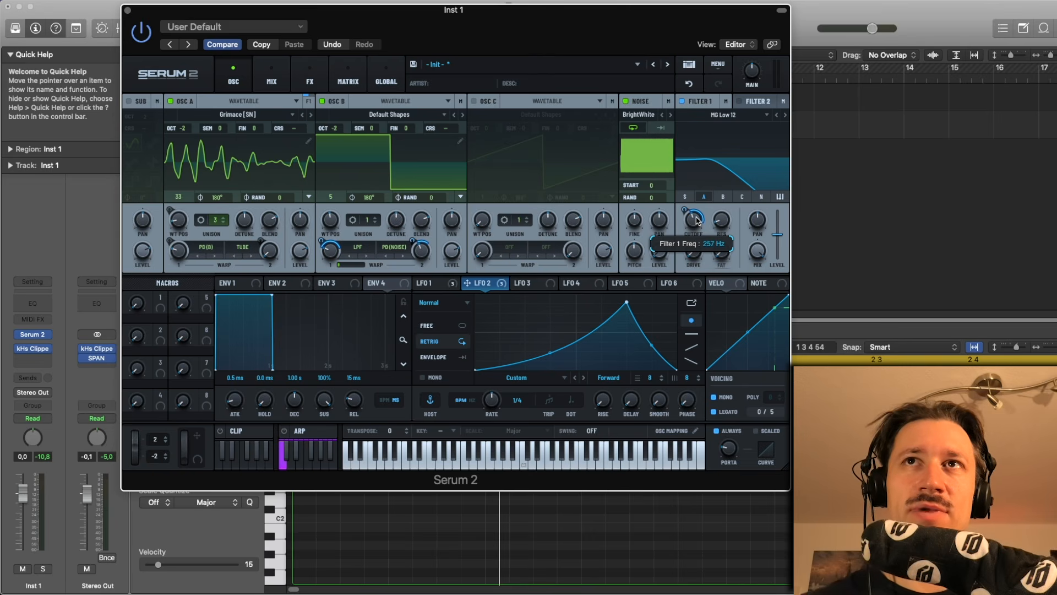
pyautogui.press('space')
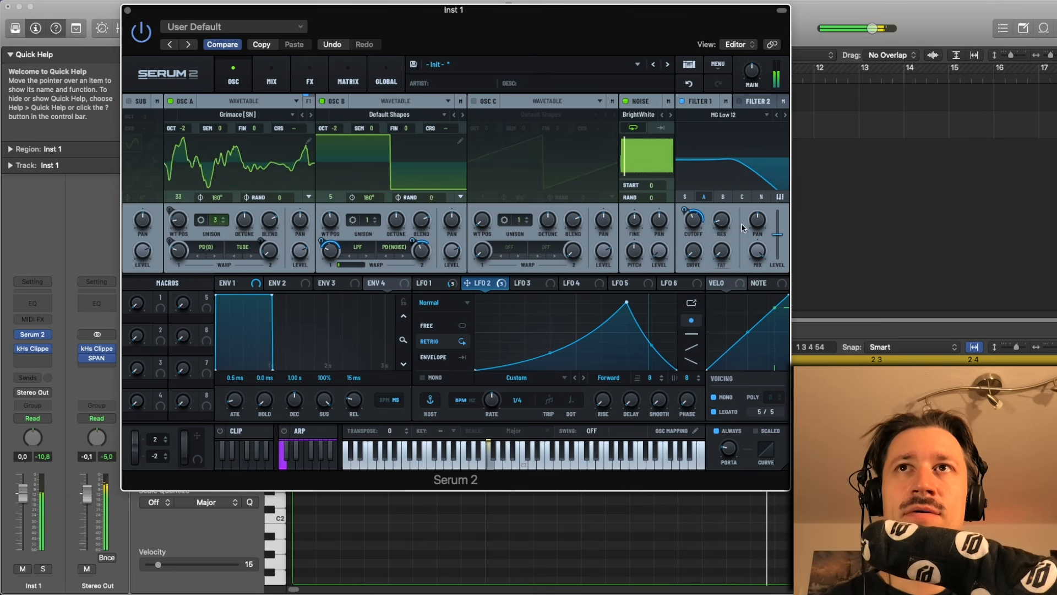
# - Enable Filter 2, set its type to Bandreject, and adjust its drive knob
pyautogui.moveTo(697, 242)
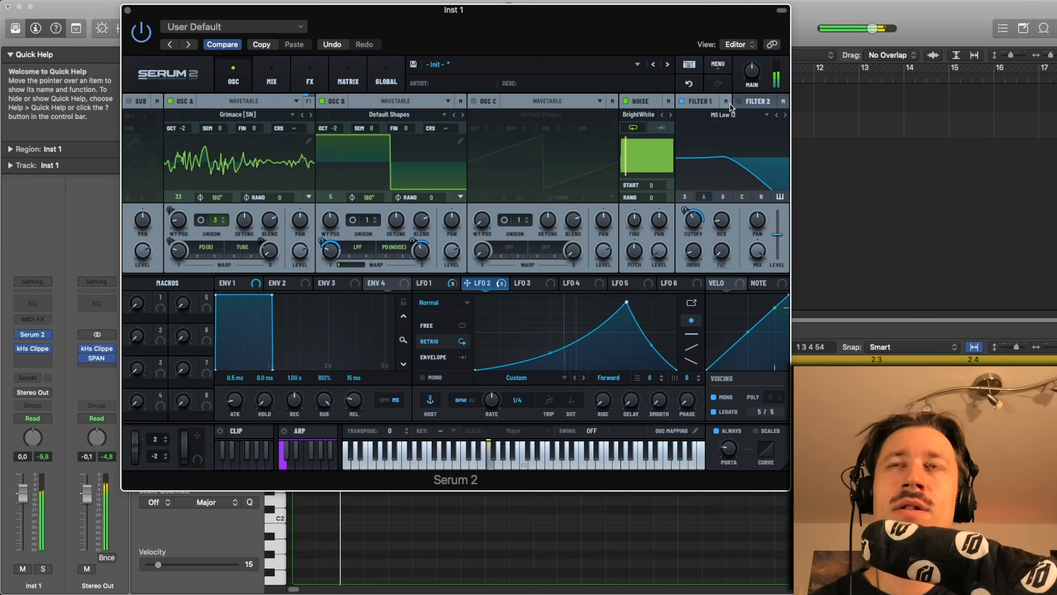
pyautogui.click(751, 103)
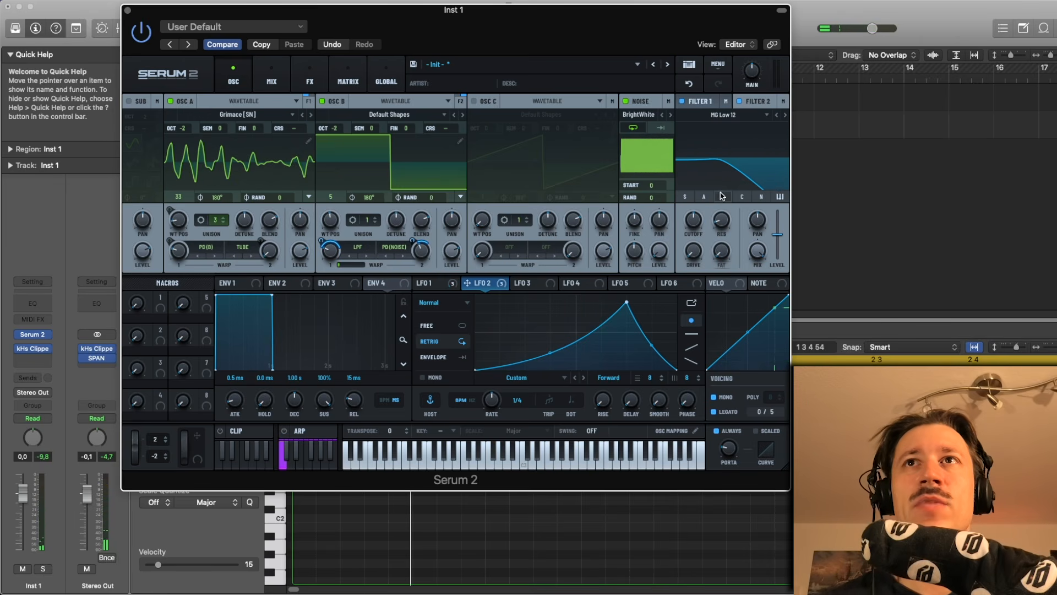
pyautogui.scroll(3, 740, 120)
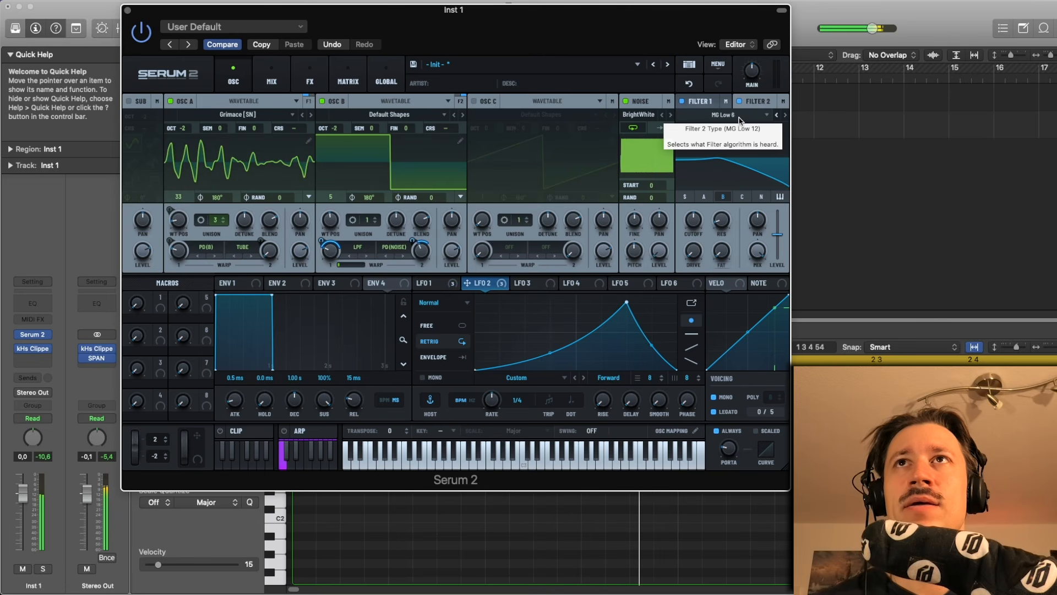
pyautogui.scroll(2, 739, 121)
pyautogui.click(740, 121)
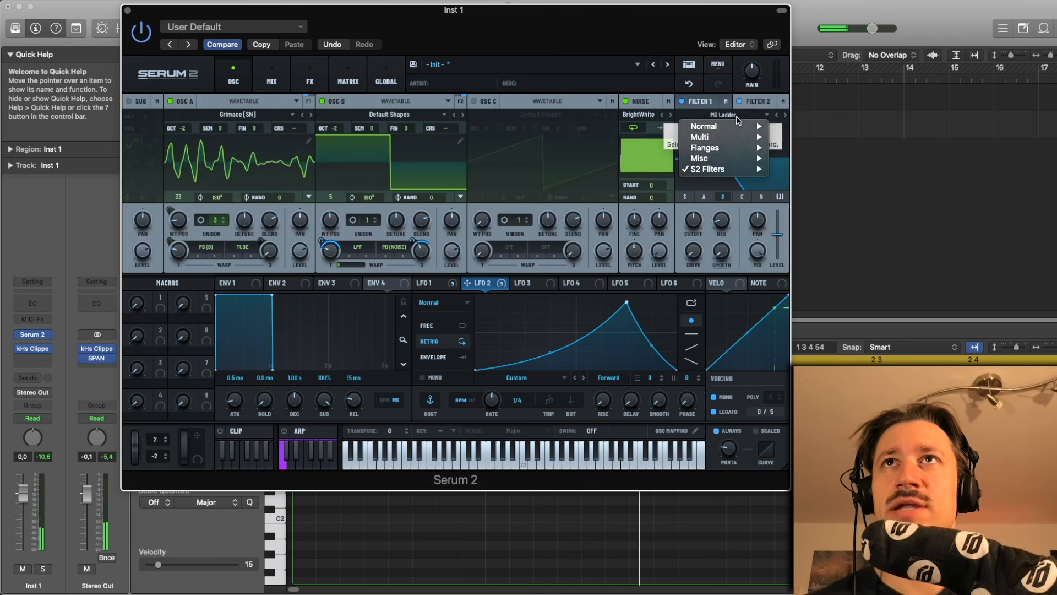
pyautogui.moveTo(732, 158)
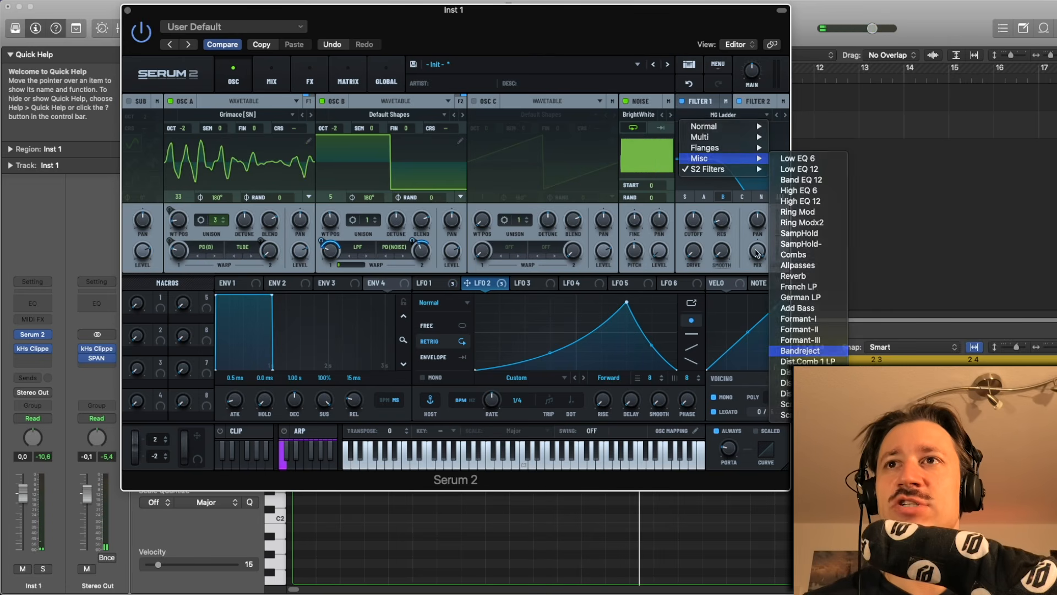
pyautogui.click(814, 355)
pyautogui.moveTo(702, 254); pyautogui.dragTo(664, 242)
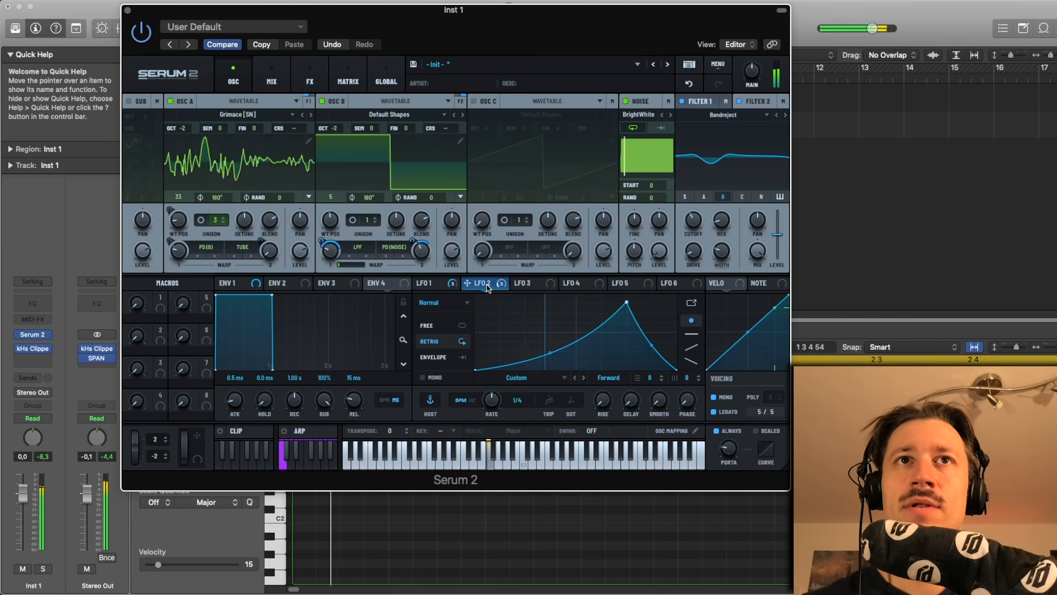
# - Route LFO 1 to Filter 2's cutoff and fine-tune the modulation depth while playing the sound
pyautogui.click(428, 285)
pyautogui.moveTo(427, 282); pyautogui.dragTo(685, 233)
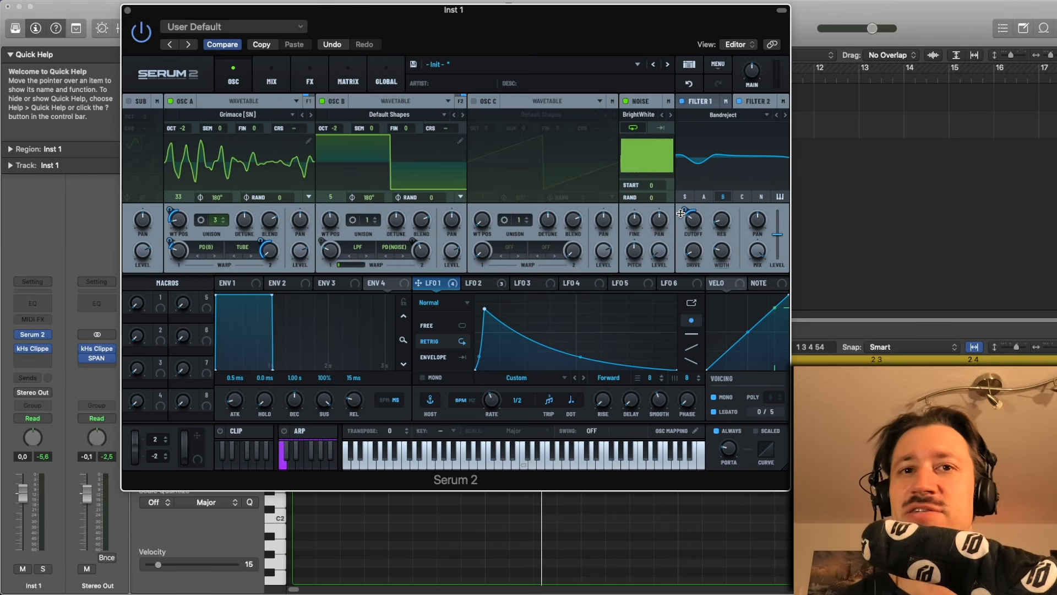
pyautogui.press('space')
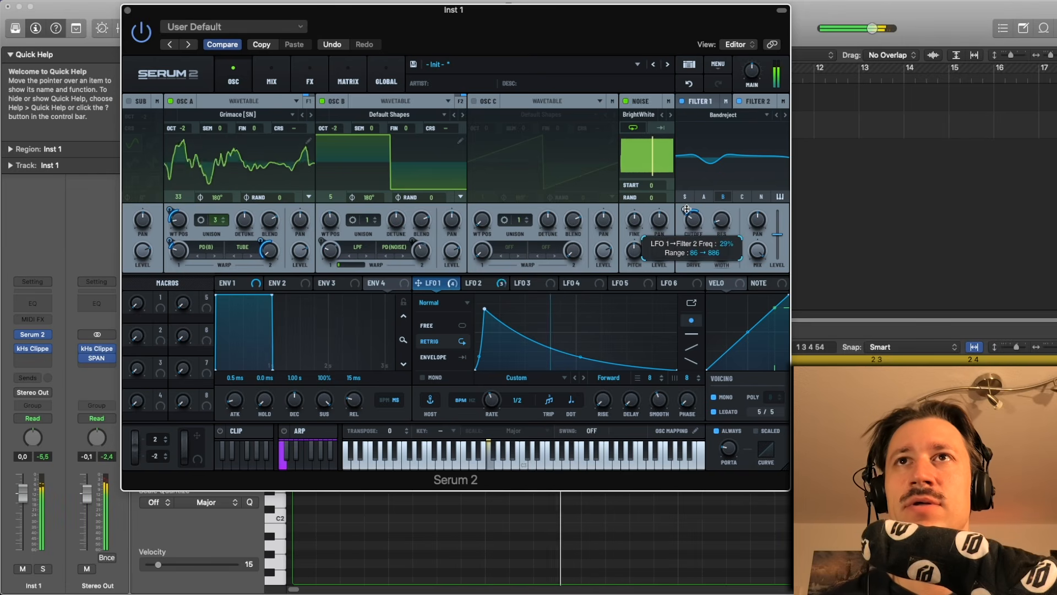
pyautogui.press('space')
pyautogui.moveTo(700, 228); pyautogui.dragTo(694, 224)
pyautogui.press('space')
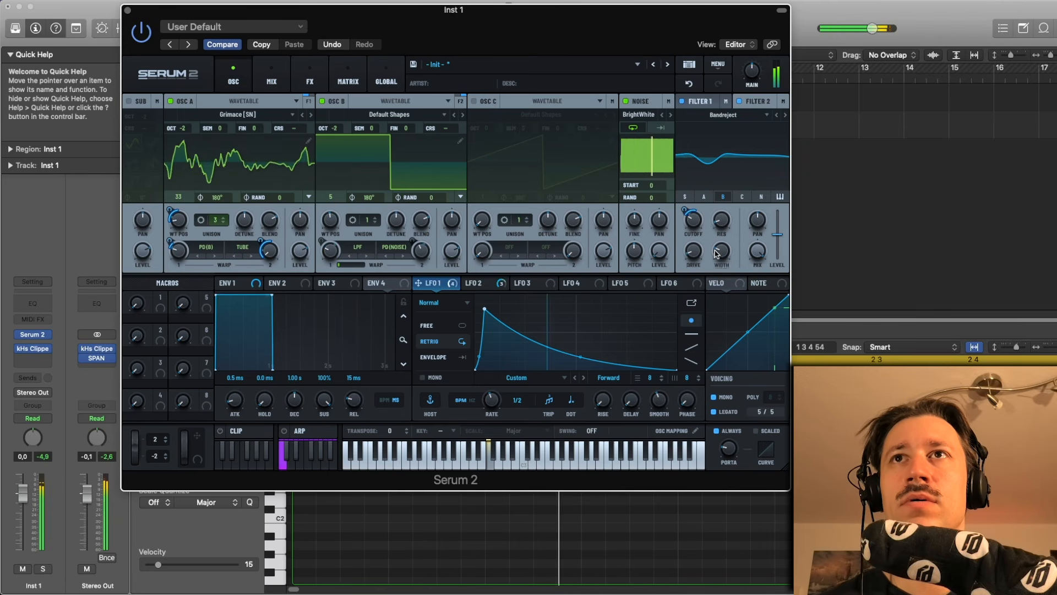
pyautogui.moveTo(693, 223); pyautogui.dragTo(695, 228)
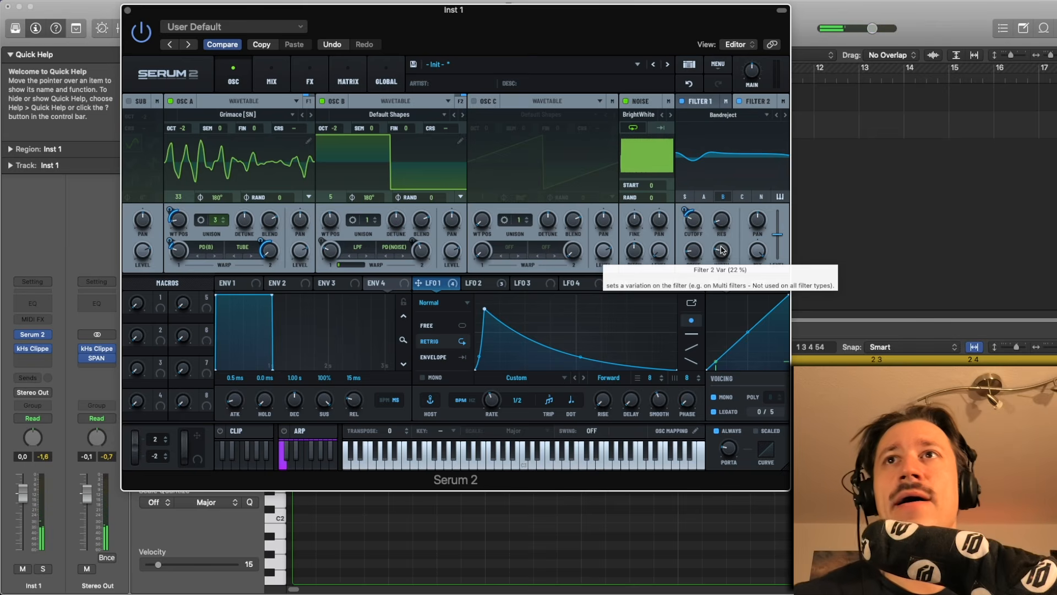
# - Open the FX page and add a Bode effect to the main effects chain
pyautogui.click(302, 74)
pyautogui.click(142, 120)
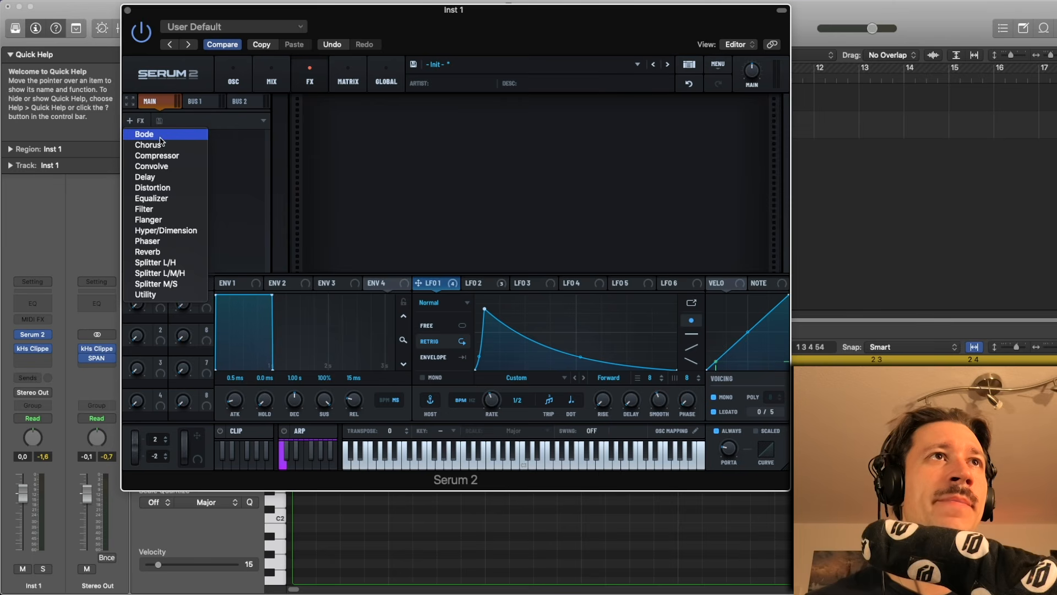
pyautogui.click(145, 135)
pyautogui.press('space')
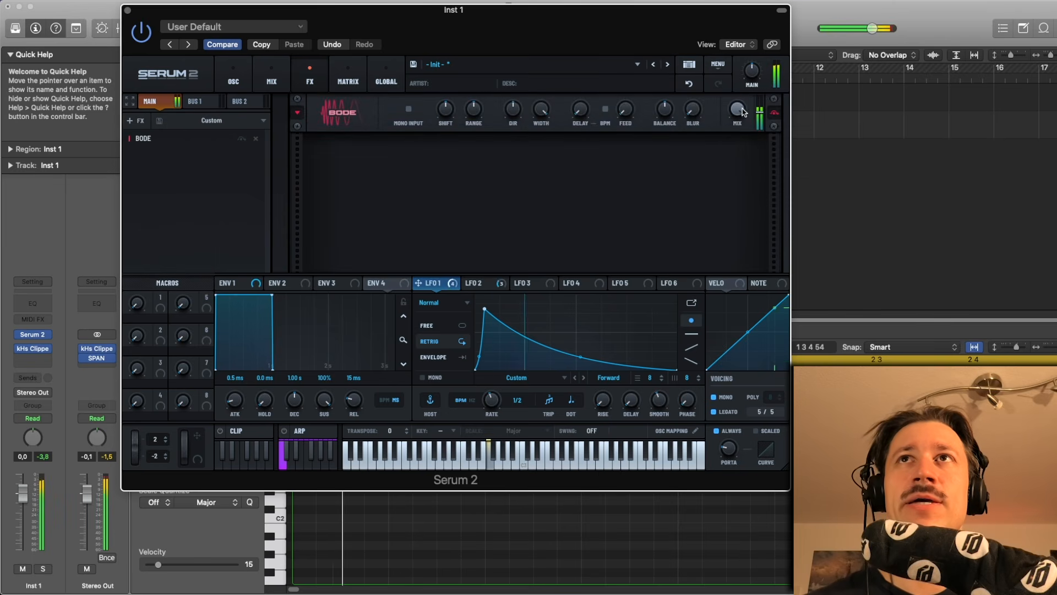
# - Adjust the Bode effect's mix, range and blur knobs
pyautogui.moveTo(738, 111); pyautogui.dragTo(711, 57)
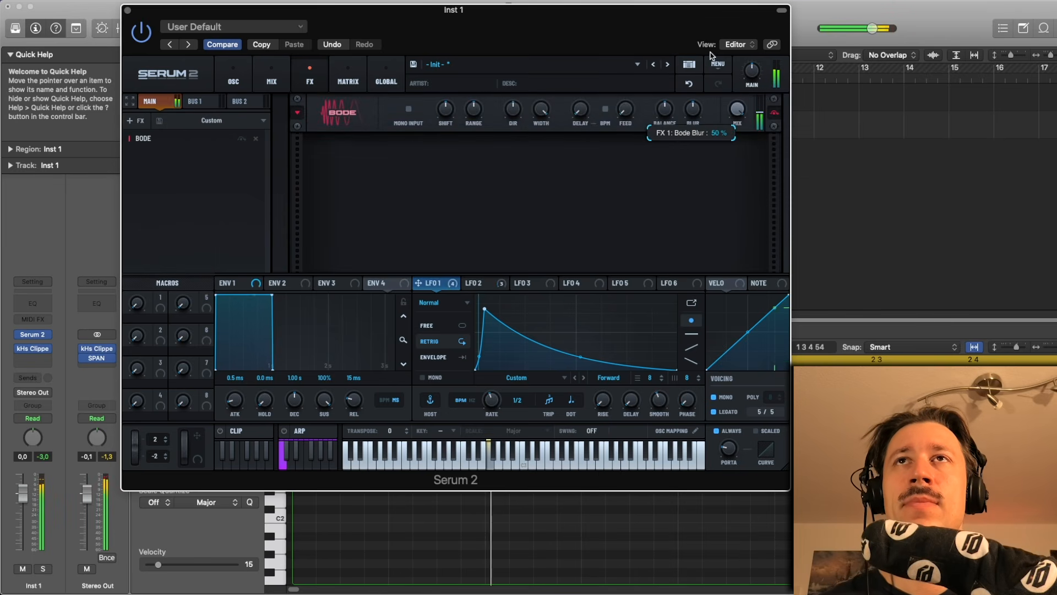
pyautogui.moveTo(738, 111); pyautogui.dragTo(716, 154)
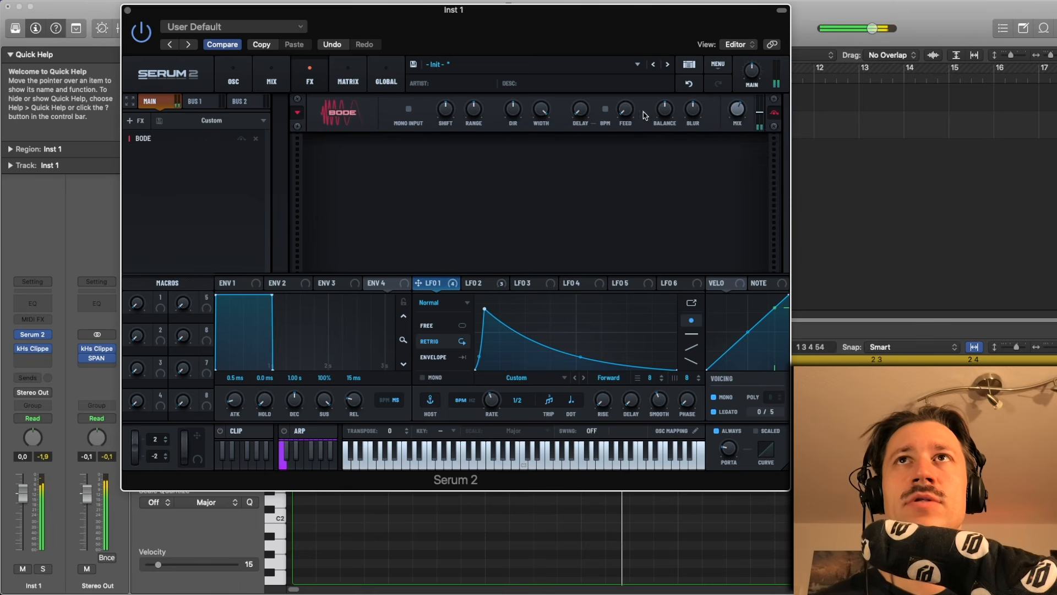
pyautogui.moveTo(476, 110); pyautogui.dragTo(449, 110)
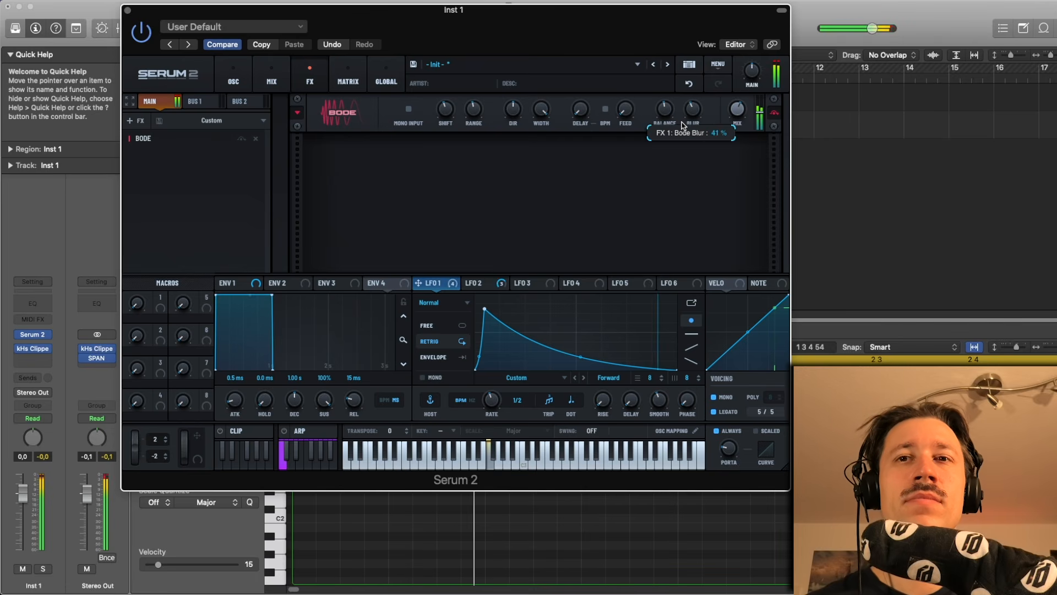
pyautogui.moveTo(683, 125); pyautogui.dragTo(685, 98)
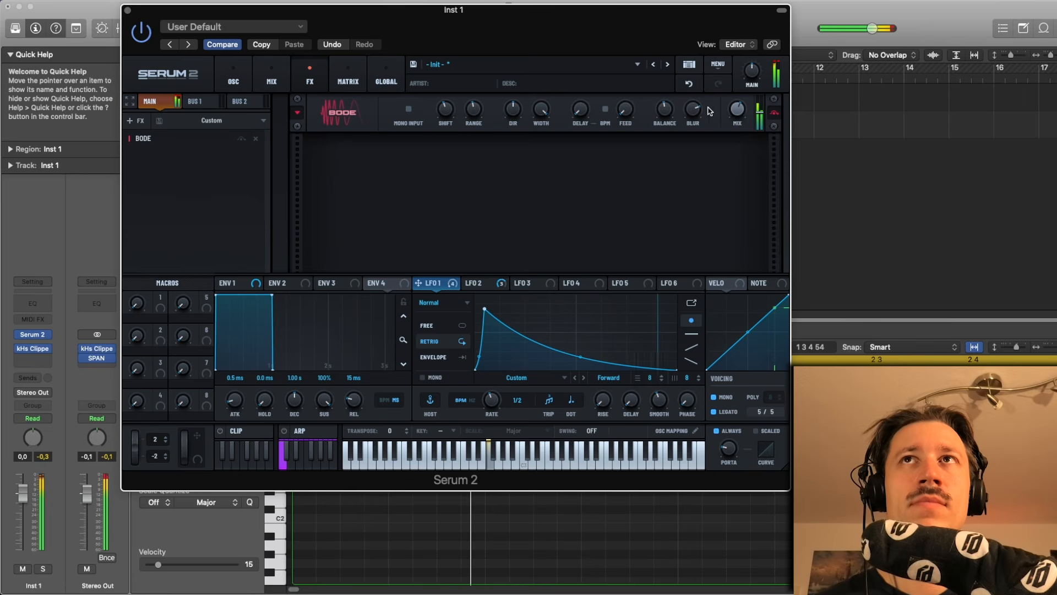
pyautogui.moveTo(726, 132); pyautogui.dragTo(736, 91)
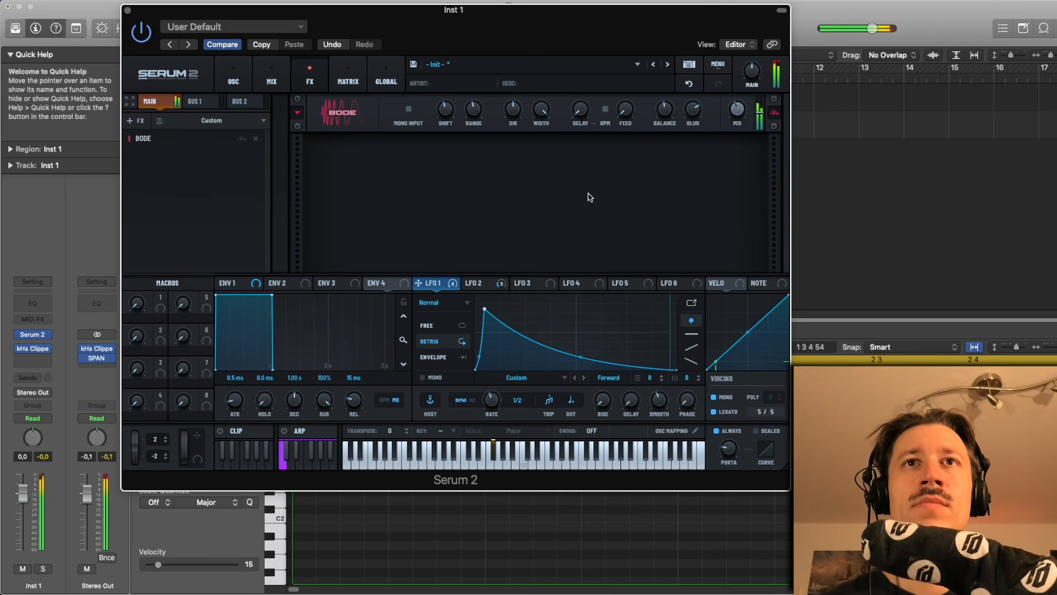
# - Route LFO 2 to the Bode effect's mix and fine-tune the modulation depth
pyautogui.click(479, 284)
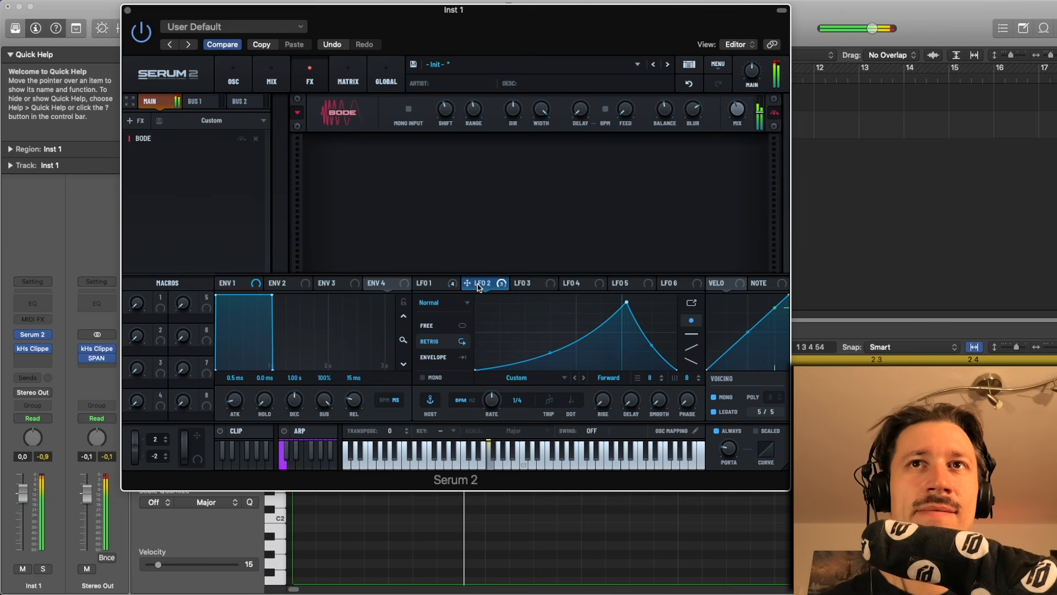
pyautogui.moveTo(481, 285); pyautogui.dragTo(734, 101)
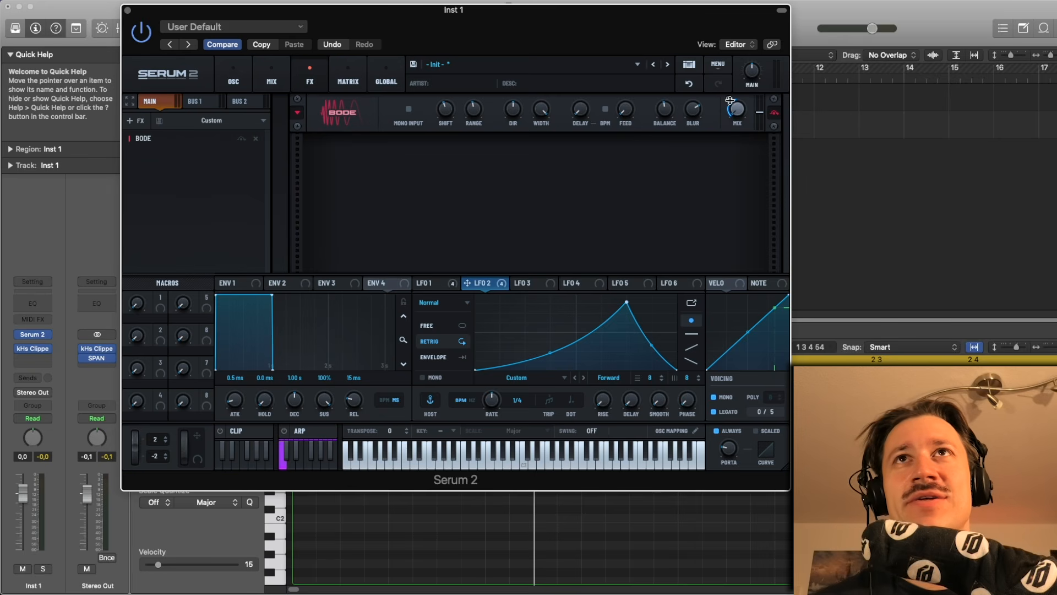
pyautogui.moveTo(727, 100)
pyautogui.moveTo(727, 100); pyautogui.dragTo(741, 76)
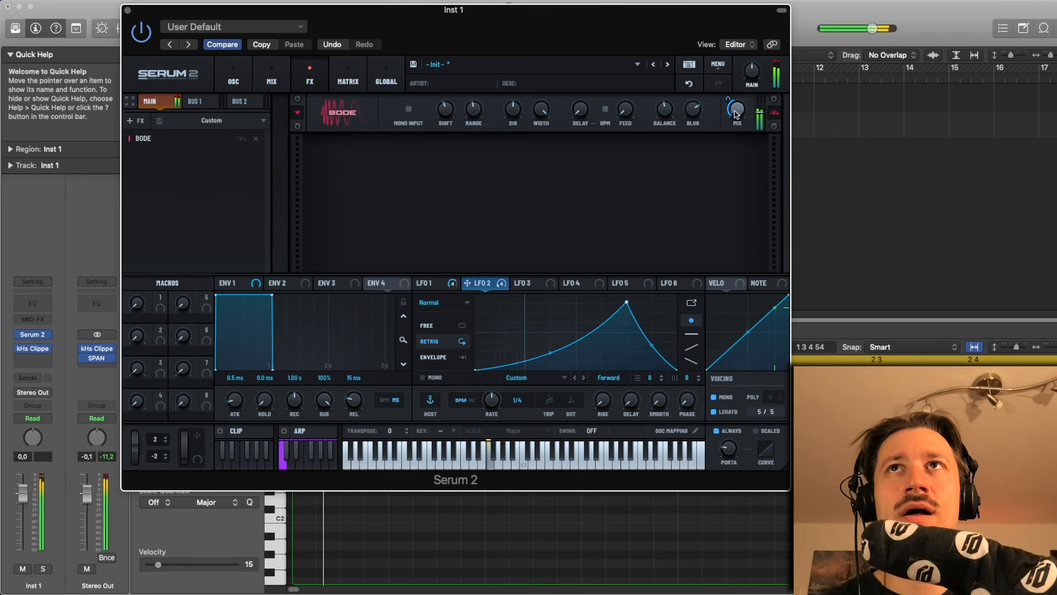
pyautogui.moveTo(731, 94)
pyautogui.moveTo(732, 95); pyautogui.dragTo(731, 97)
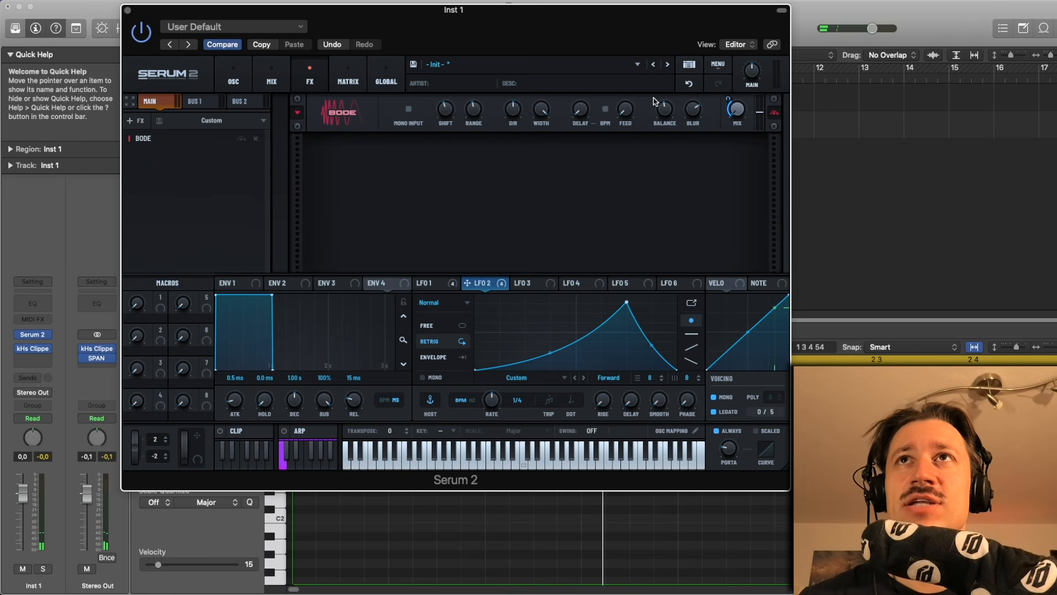
pyautogui.moveTo(727, 96)
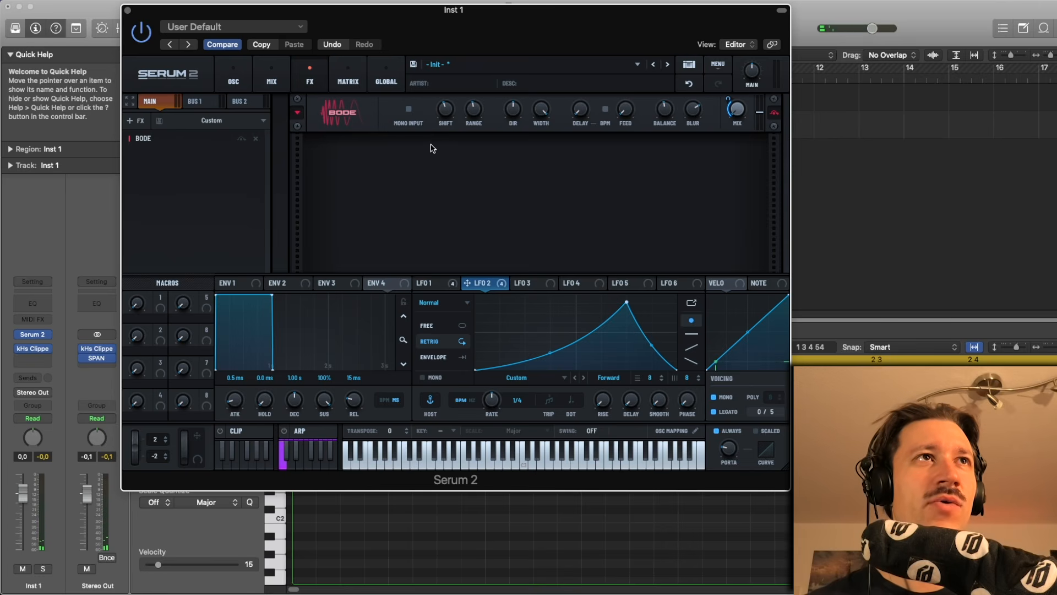
# - Add a Chorus effect after the Bode in the main chain
pyautogui.click(135, 120)
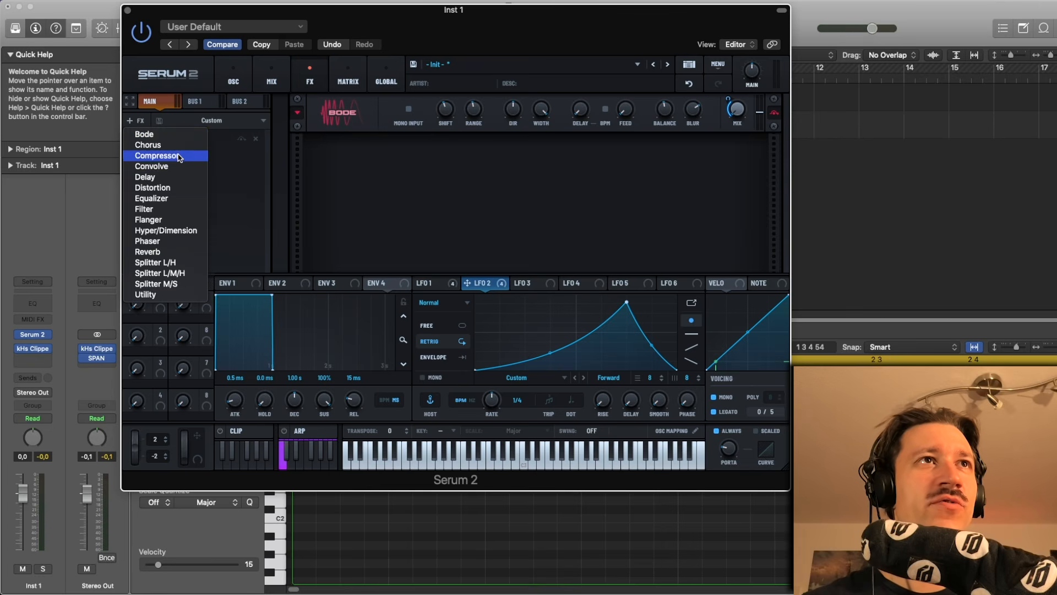
pyautogui.click(157, 144)
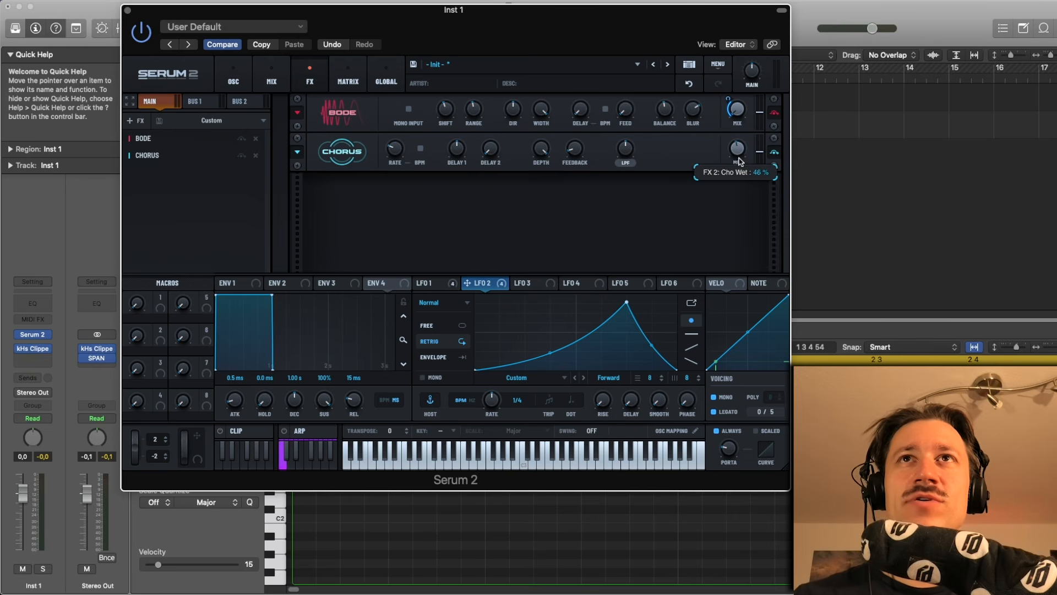
pyautogui.press('space')
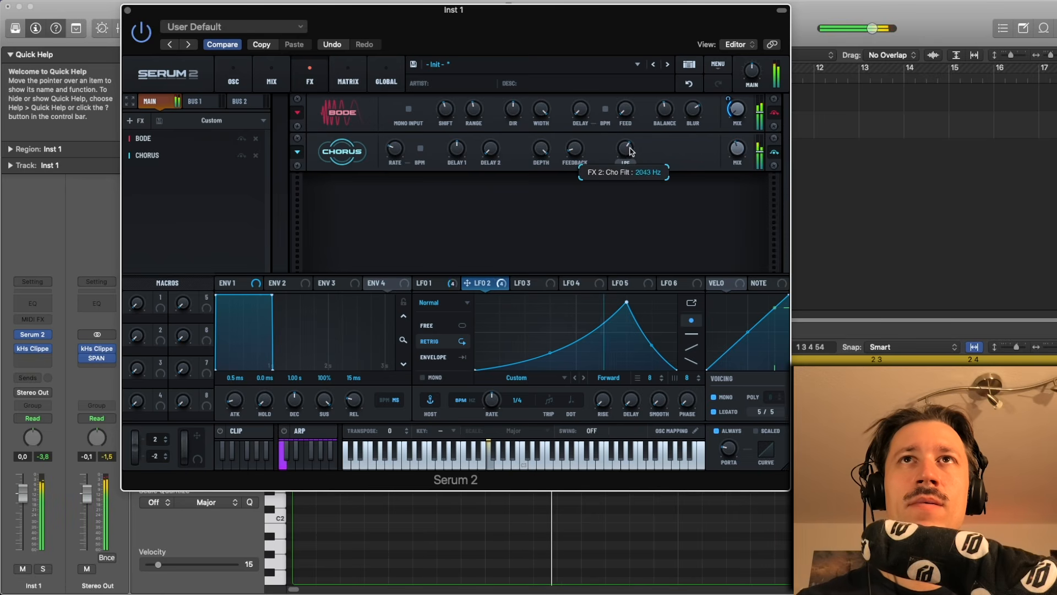
# - Route LFO 1 to the Chorus's low-pass filter and lower the Chorus mix slightly
pyautogui.click(431, 284)
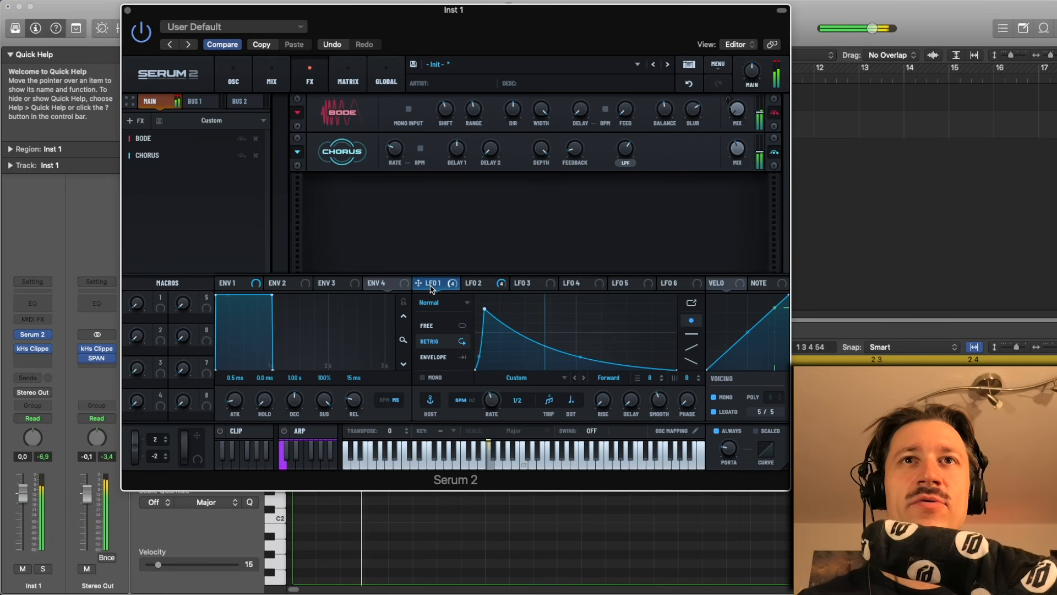
pyautogui.moveTo(431, 289); pyautogui.dragTo(629, 121)
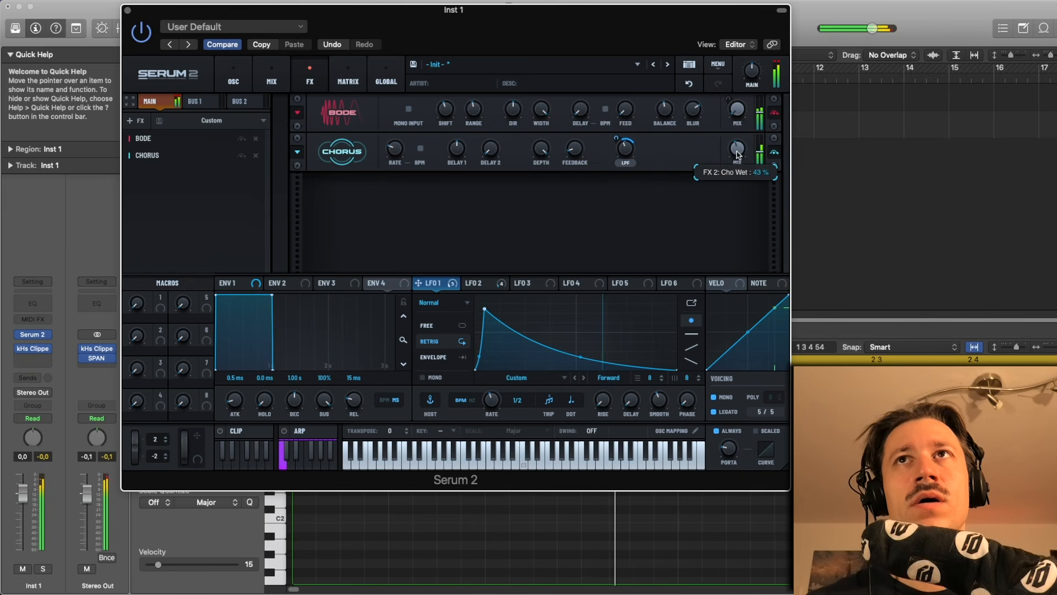
pyautogui.moveTo(738, 155); pyautogui.dragTo(734, 165)
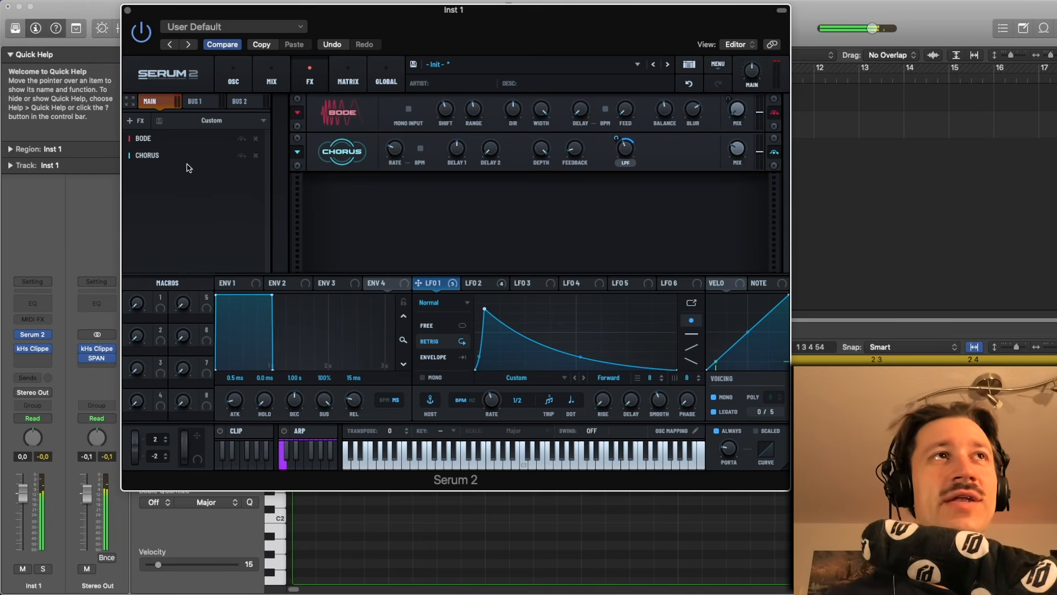
# - Add a Splitter L/H effect and nudge its crossover frequency up
pyautogui.click(134, 120)
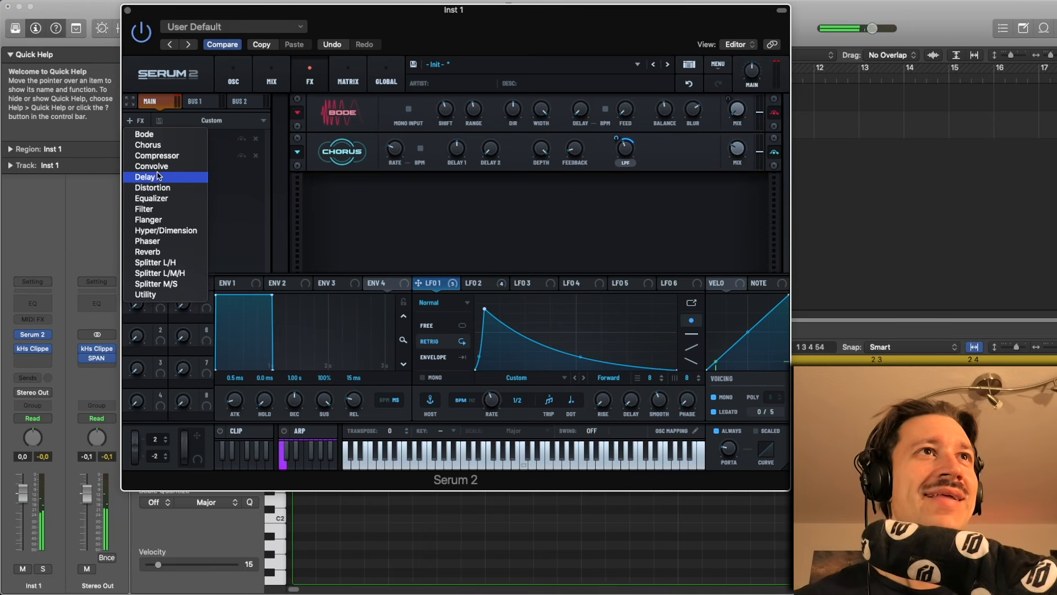
pyautogui.click(174, 264)
pyautogui.moveTo(508, 191); pyautogui.dragTo(508, 178)
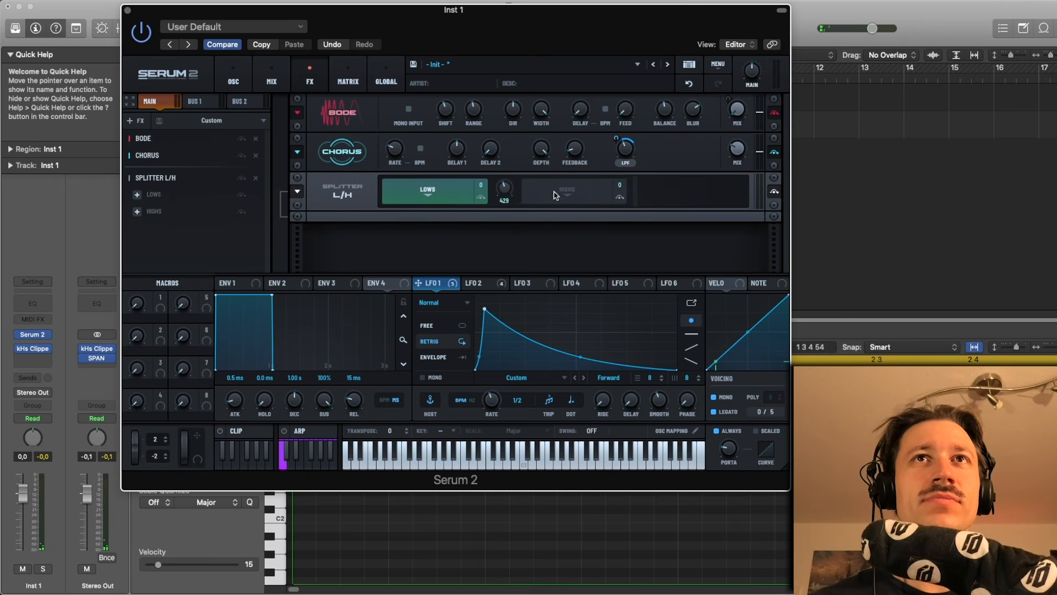
# - Add a Distortion effect to the splitter's Highs band
pyautogui.click(556, 193)
pyautogui.click(137, 212)
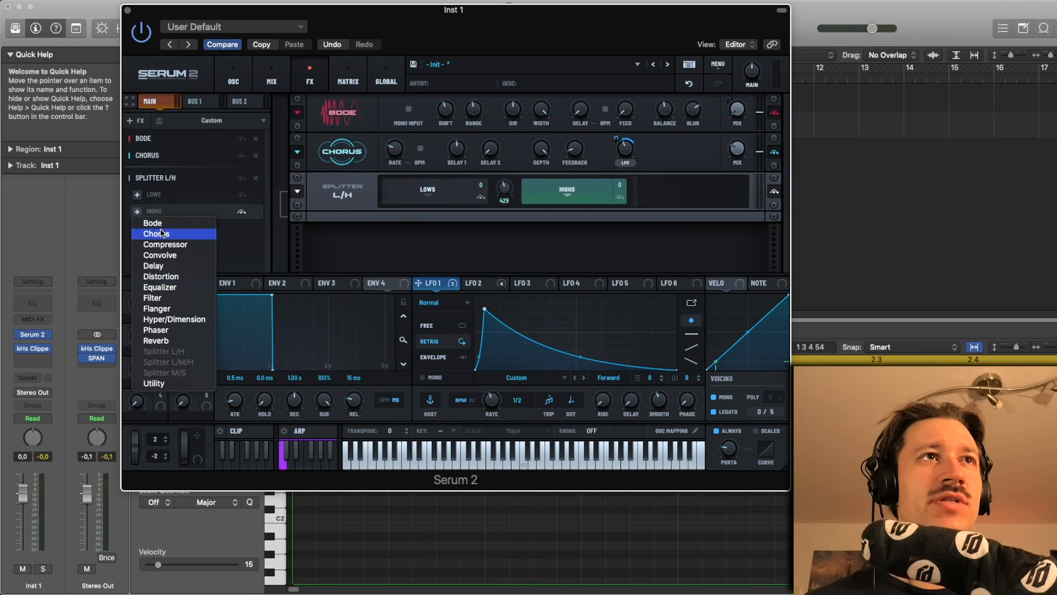
pyautogui.click(159, 276)
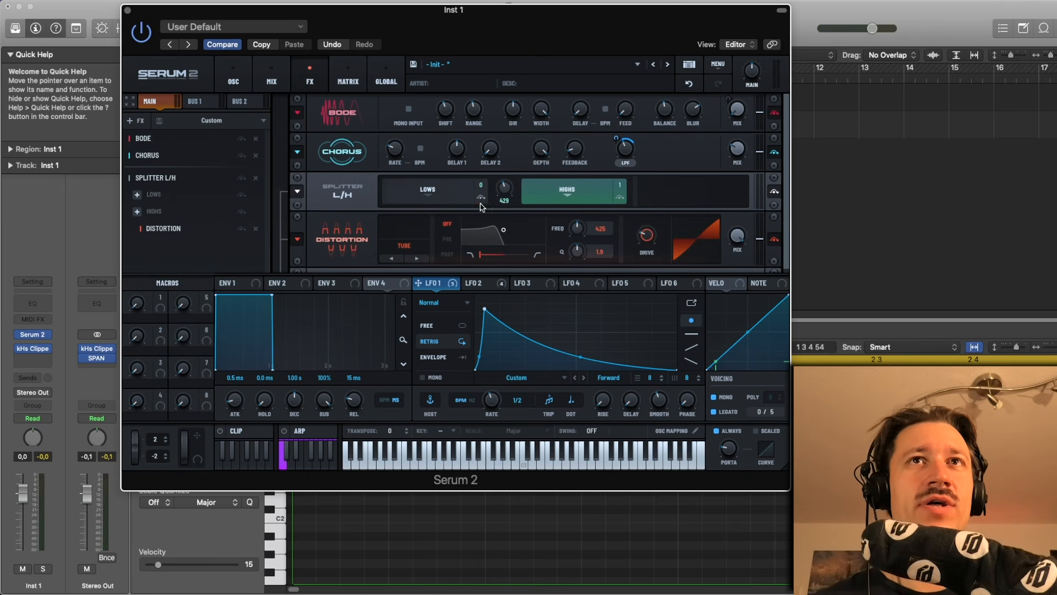
# - Switch the distortion mode to Diode 3 and raise the splitter's crossover to about 940
pyautogui.click(416, 258)
pyautogui.click(410, 261)
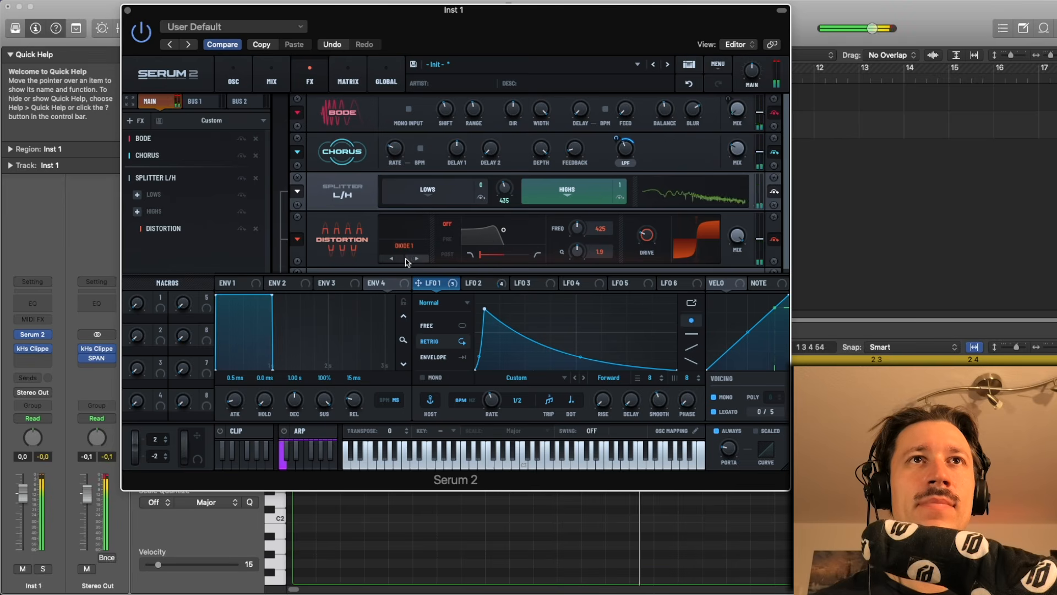
pyautogui.click(407, 259)
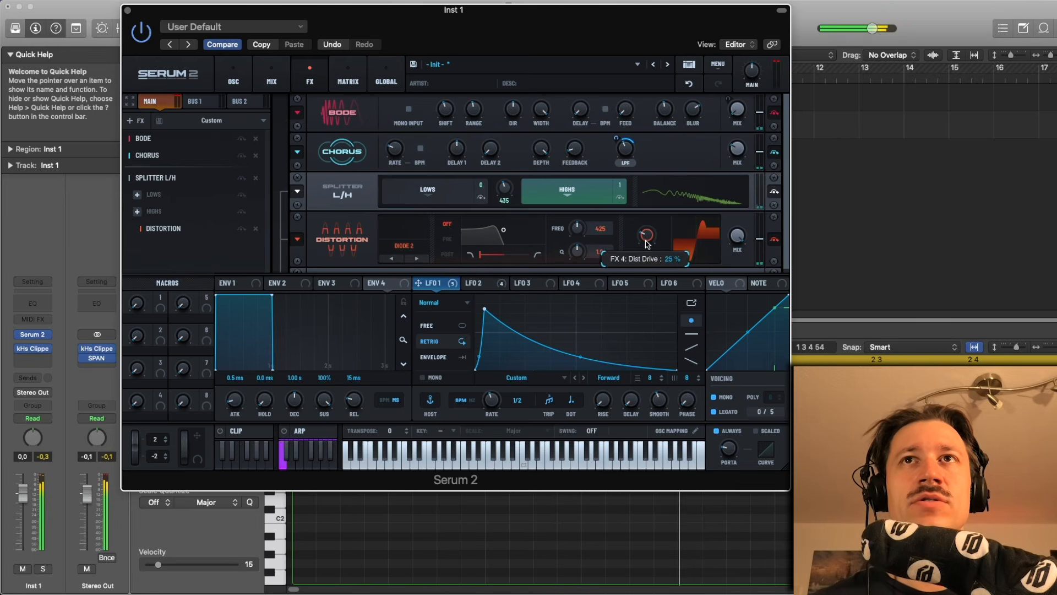
pyautogui.moveTo(504, 195); pyautogui.dragTo(506, 177)
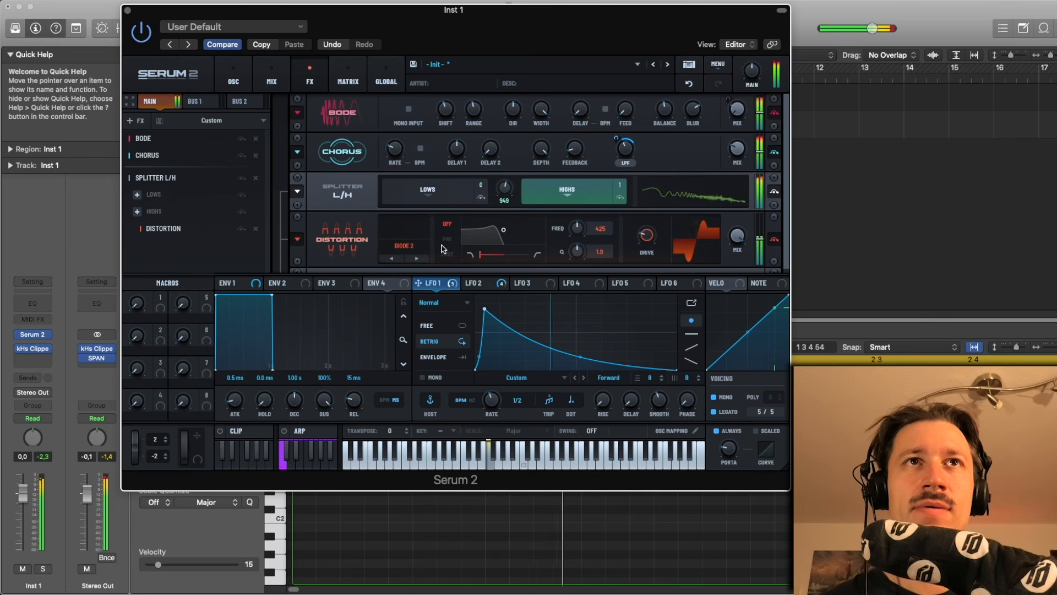
# - Switch the distortion mode to Diode 2 and route LFO 1 to the distortion's mix, then audition
pyautogui.click(394, 258)
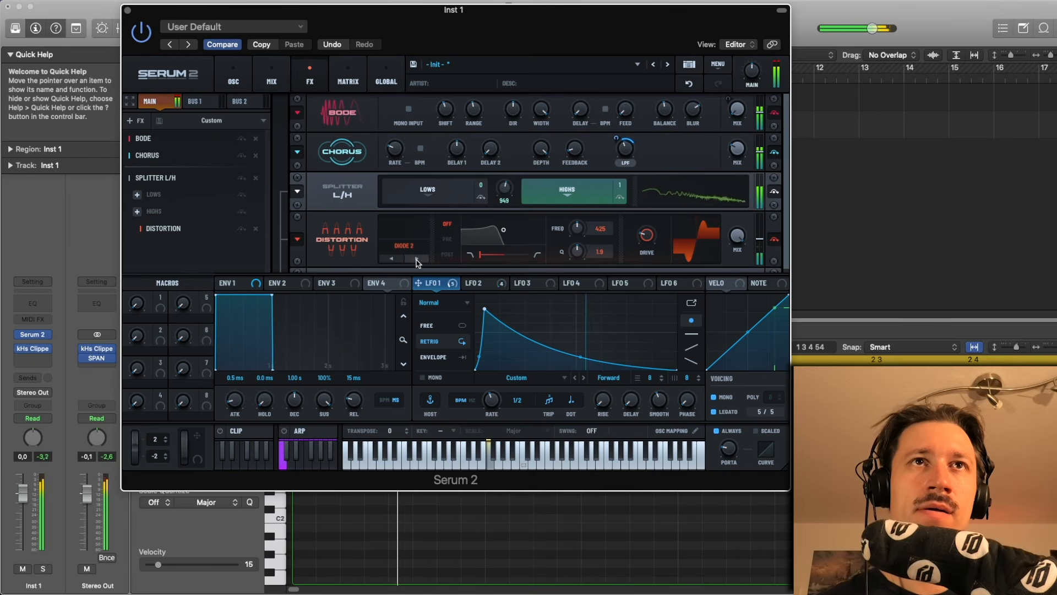
pyautogui.click(417, 258)
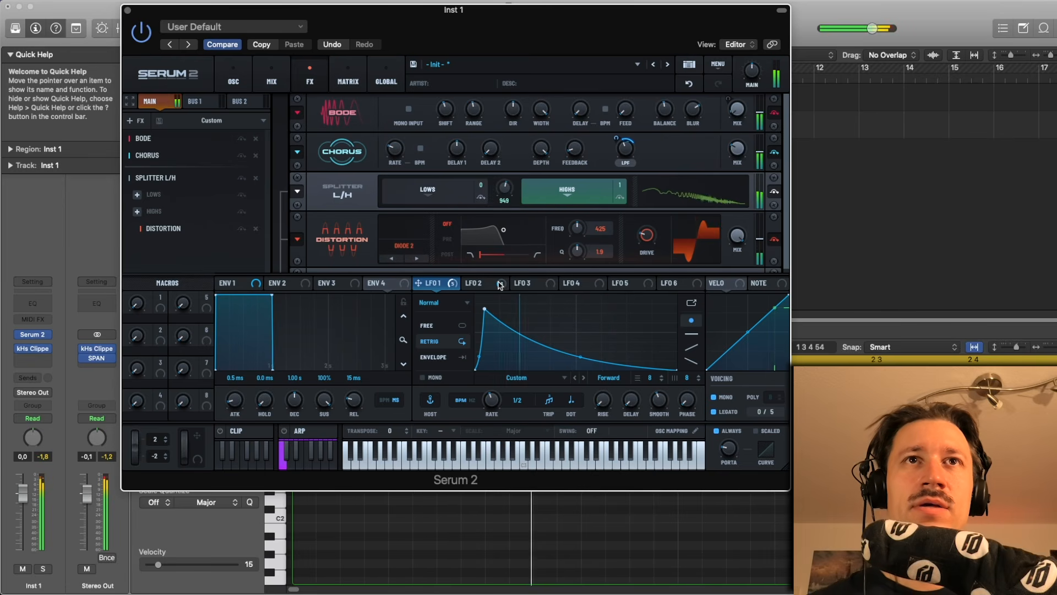
pyautogui.moveTo(441, 287); pyautogui.dragTo(713, 265)
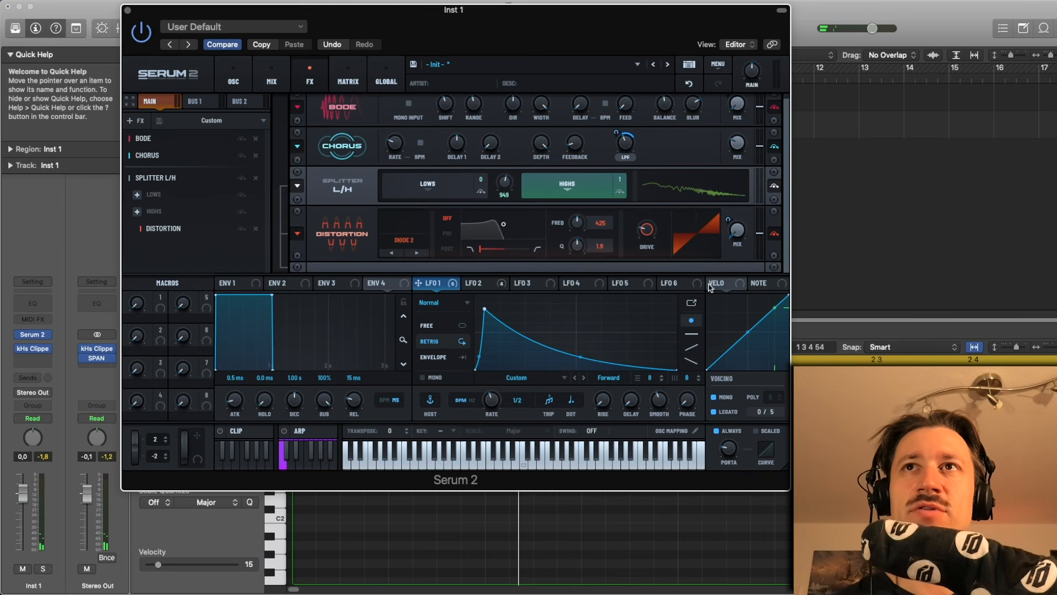
pyautogui.press('space')
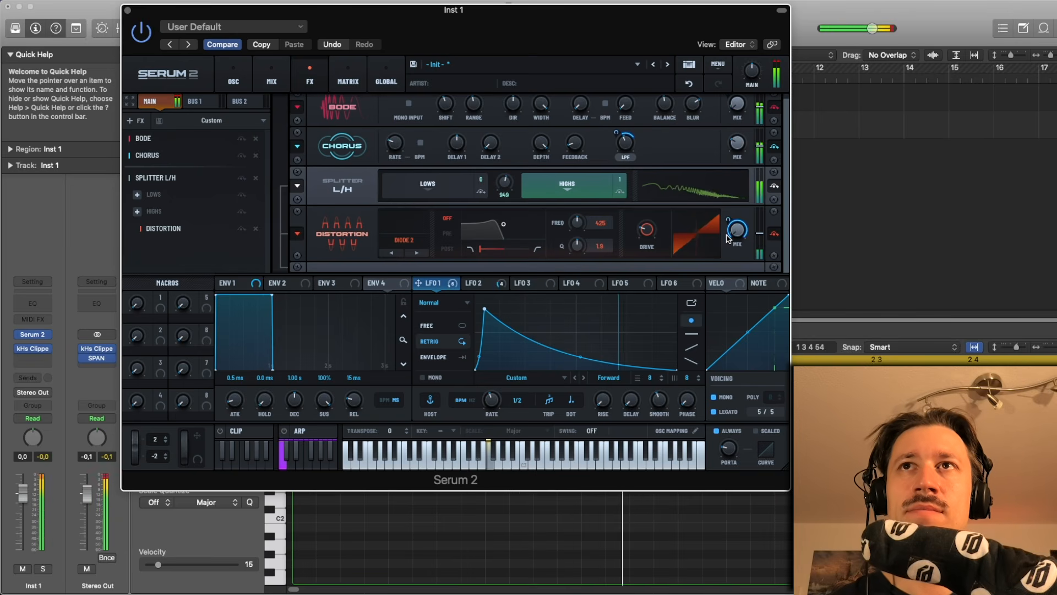
# - Adjust the distortion mix and the amount of LFO 1 modulation on it
pyautogui.moveTo(736, 230); pyautogui.dragTo(737, 199)
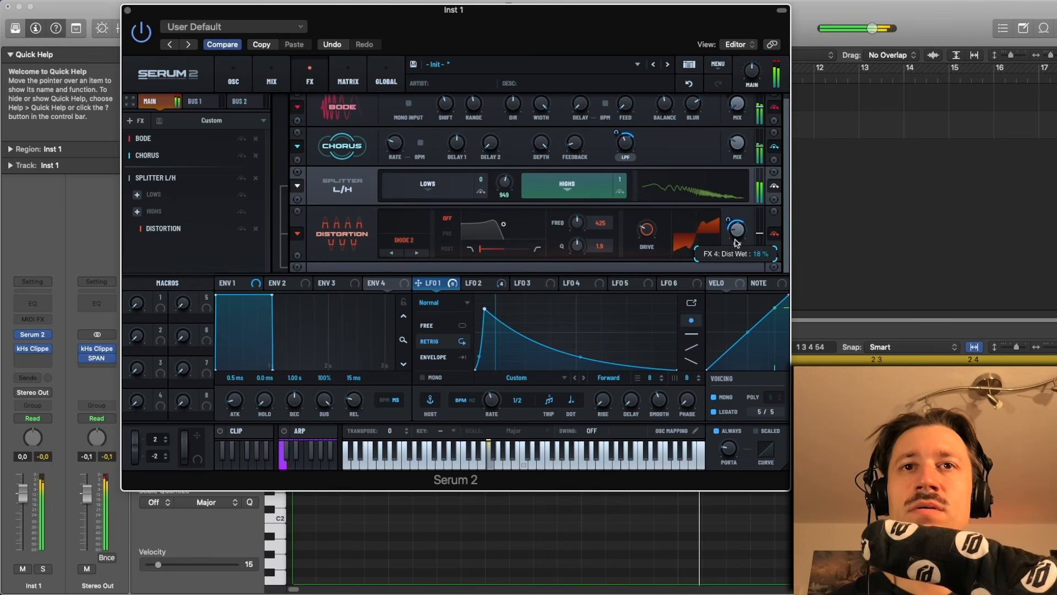
pyautogui.moveTo(743, 238); pyautogui.dragTo(742, 159)
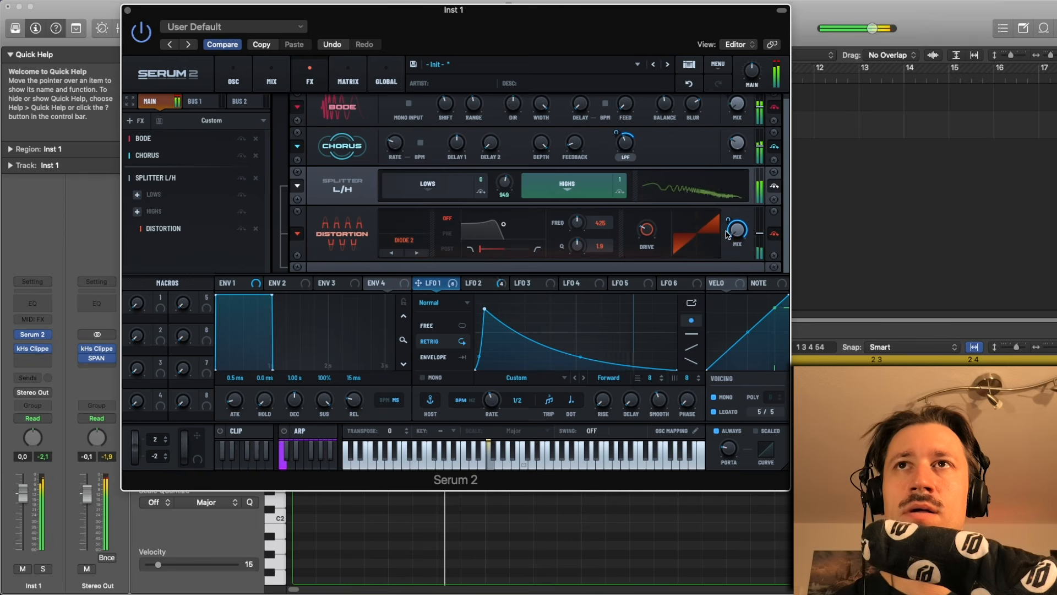
pyautogui.moveTo(728, 222); pyautogui.dragTo(726, 244)
pyautogui.moveTo(645, 235)
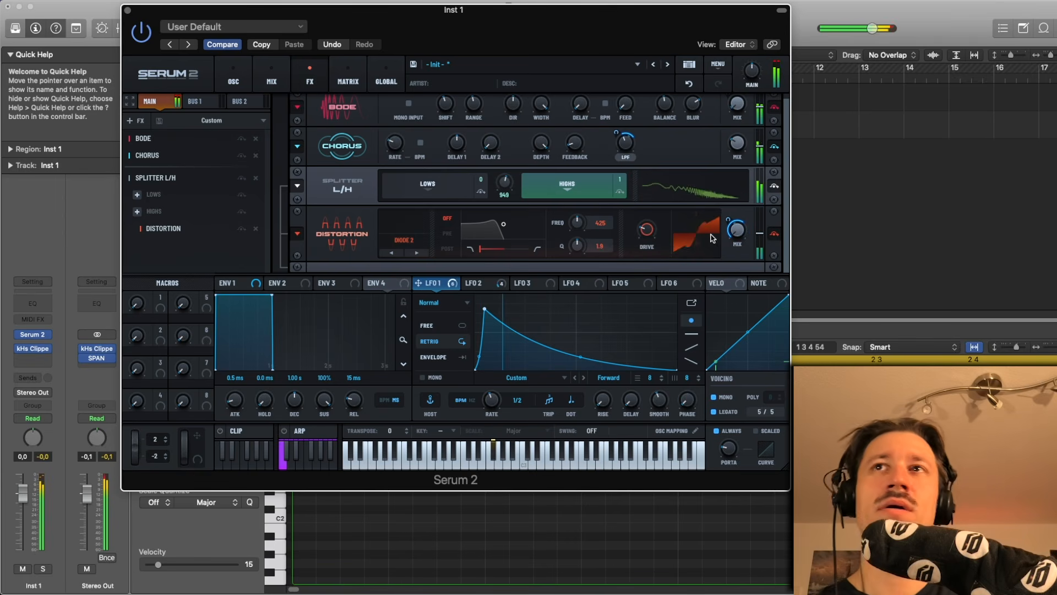
# - Route LFO 2 to the splitter's crossover frequency, set its modulation amount, and audition the result
pyautogui.click(471, 284)
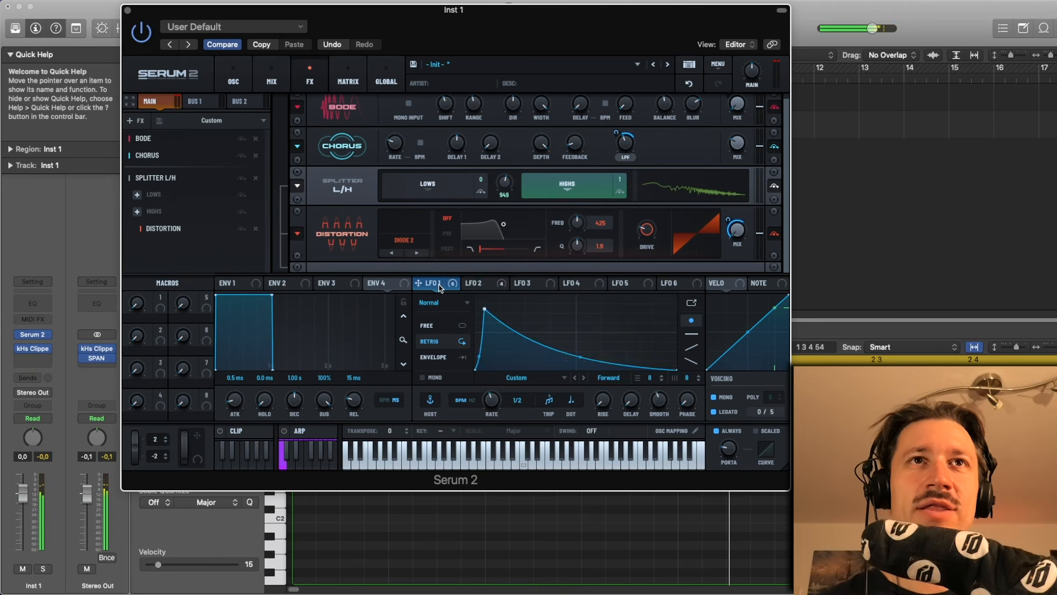
pyautogui.moveTo(475, 284); pyautogui.dragTo(496, 212)
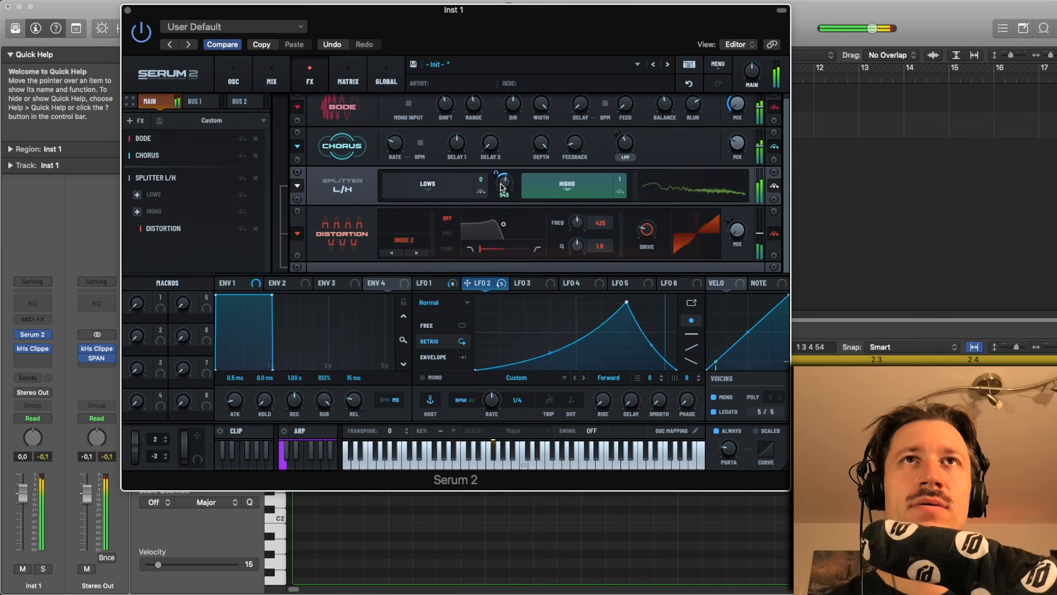
pyautogui.moveTo(498, 173)
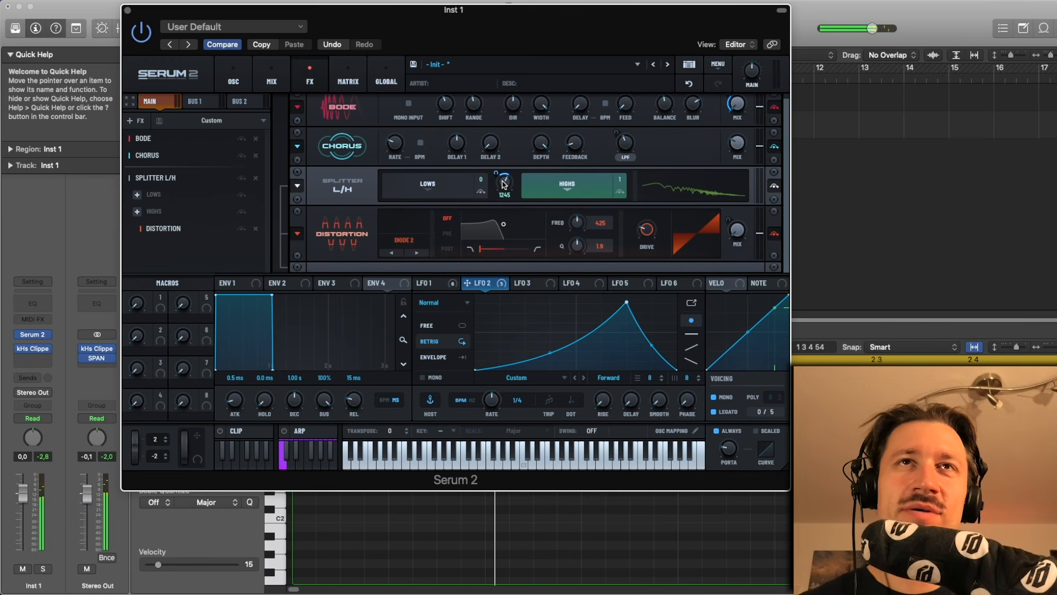
pyautogui.moveTo(504, 184); pyautogui.dragTo(504, 190)
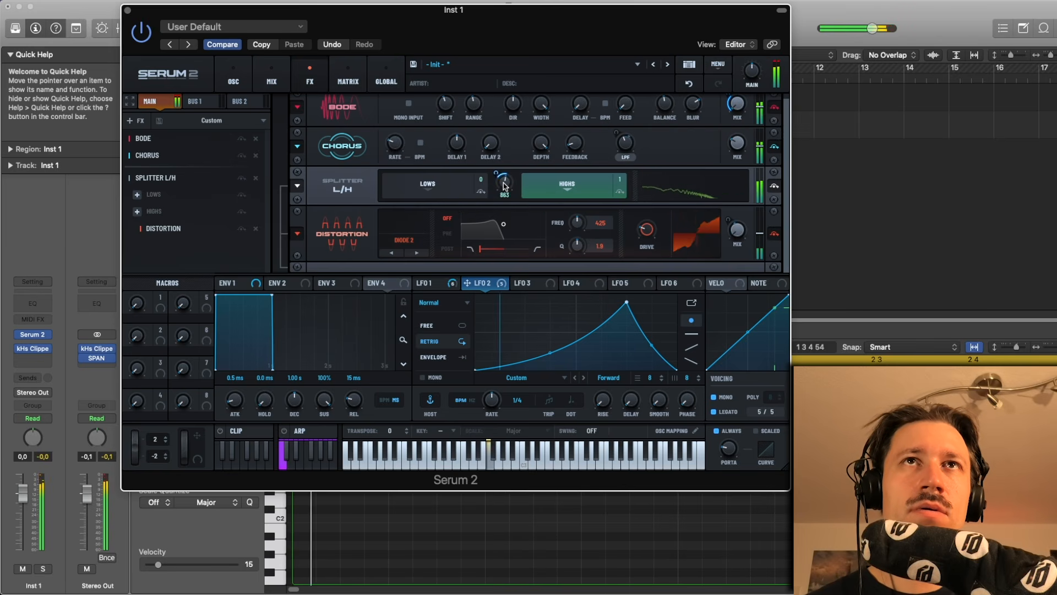
pyautogui.click(504, 187)
pyautogui.press('space')
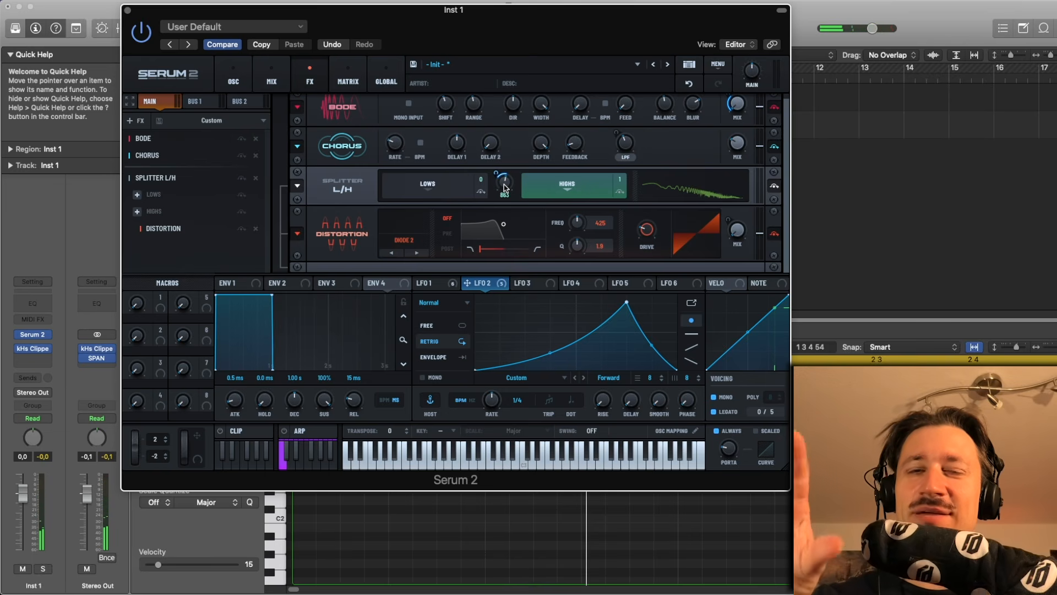
pyautogui.press('space')
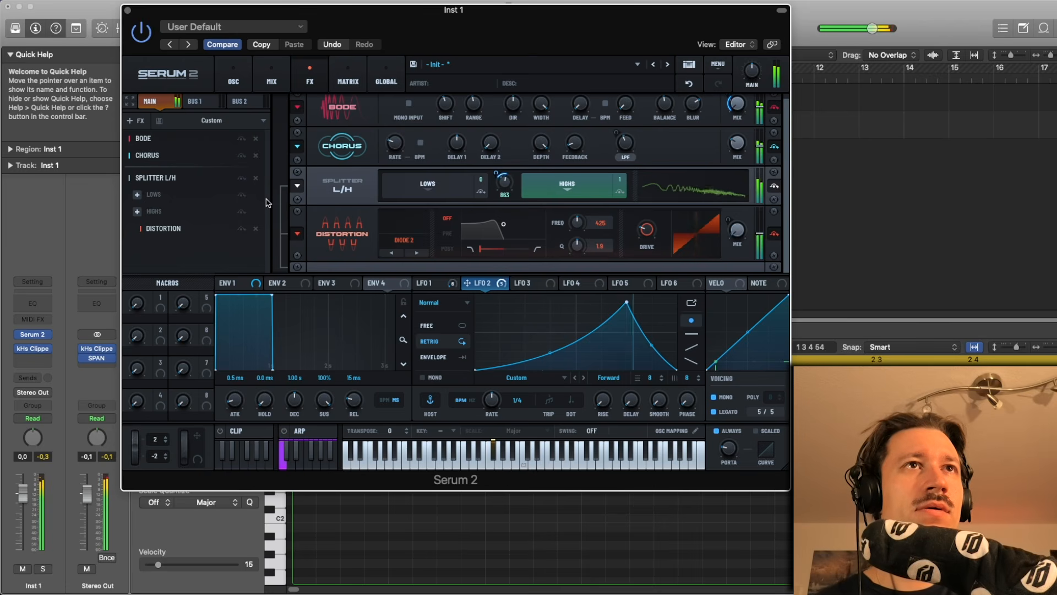
# - Add a Flanger effect to the chain and set its mix to about 22%
pyautogui.click(134, 120)
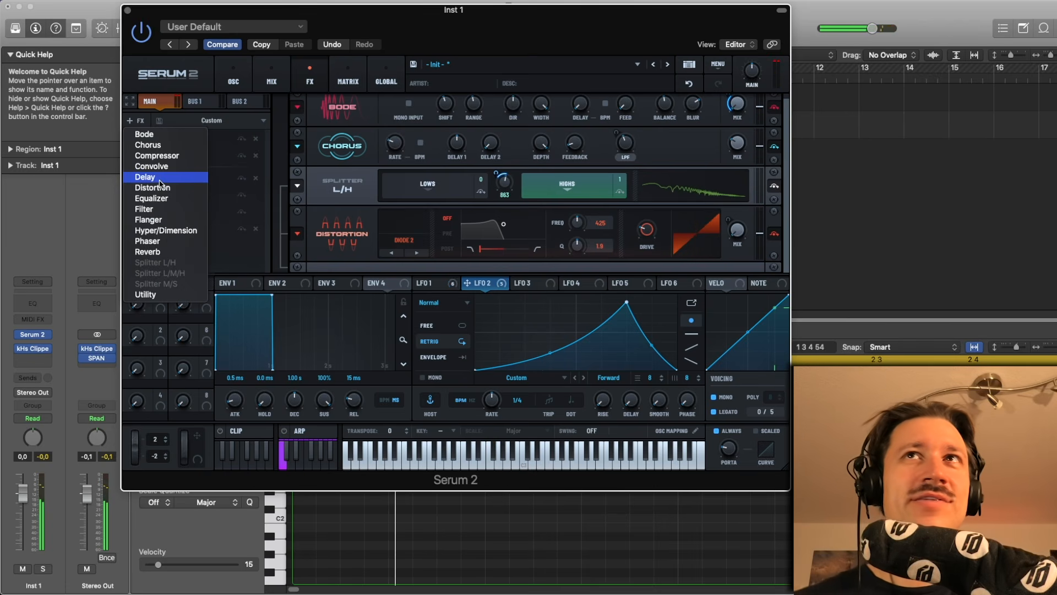
pyautogui.click(186, 220)
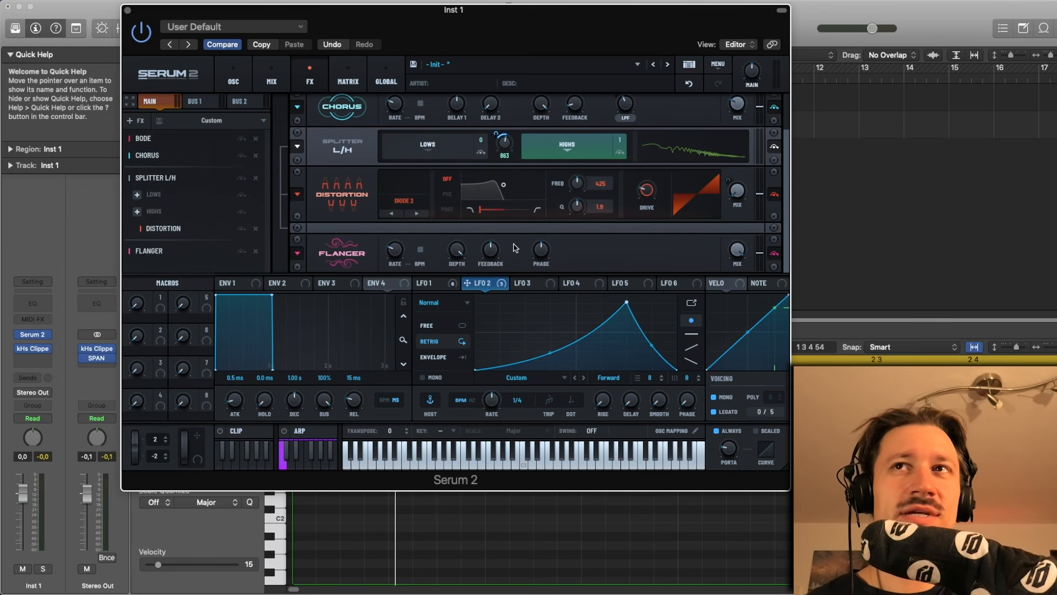
pyautogui.press('space')
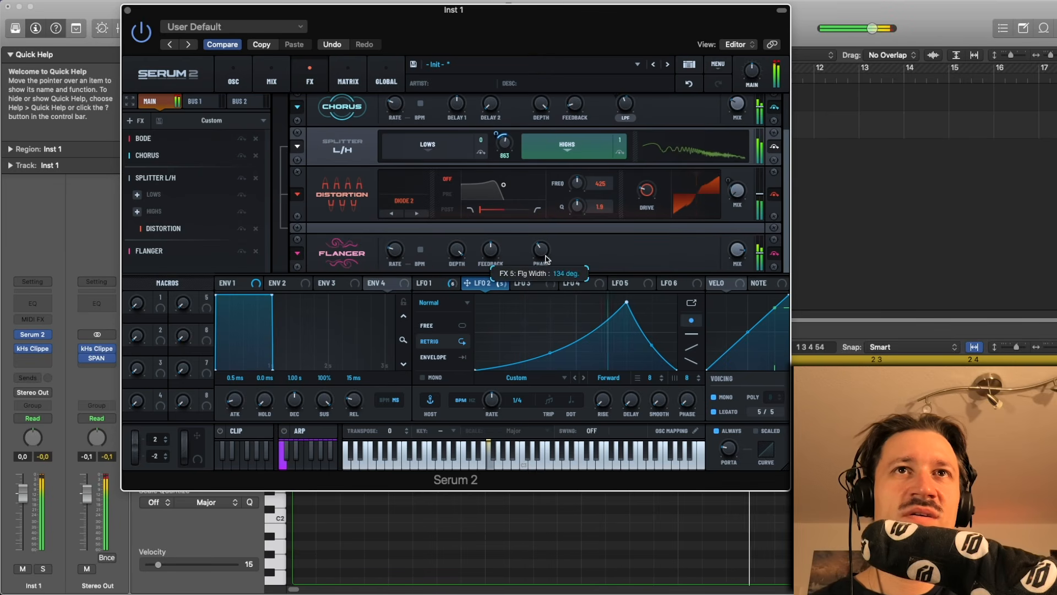
pyautogui.moveTo(733, 253); pyautogui.dragTo(717, 315)
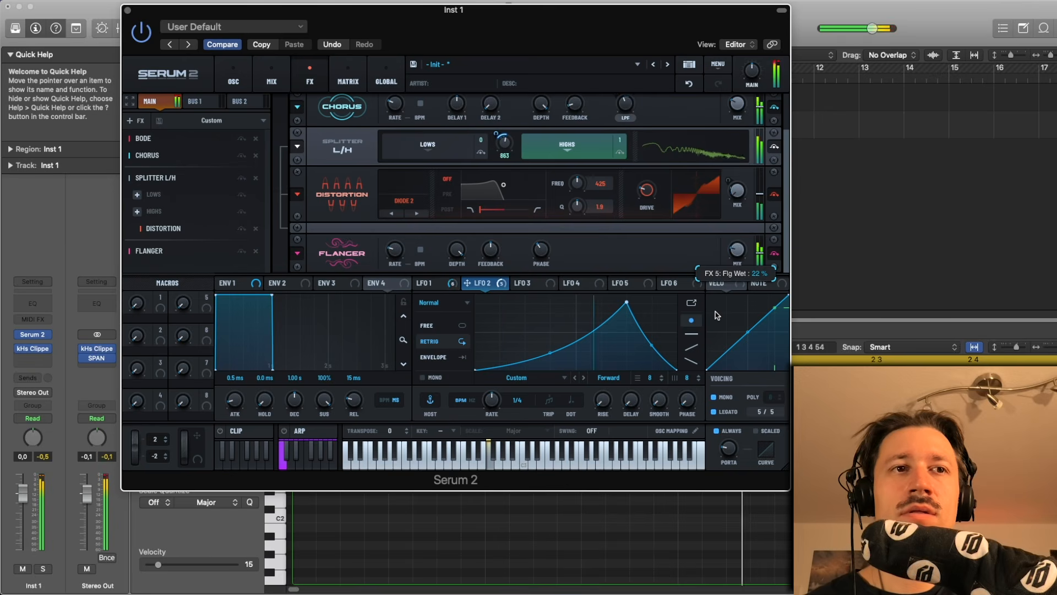
pyautogui.press('space')
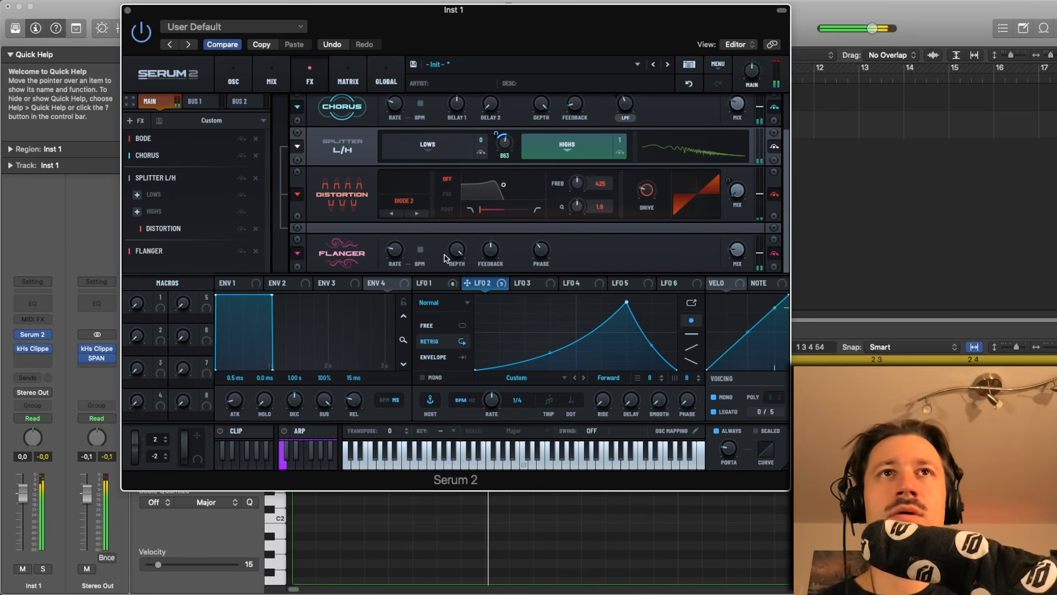
pyautogui.click(142, 121)
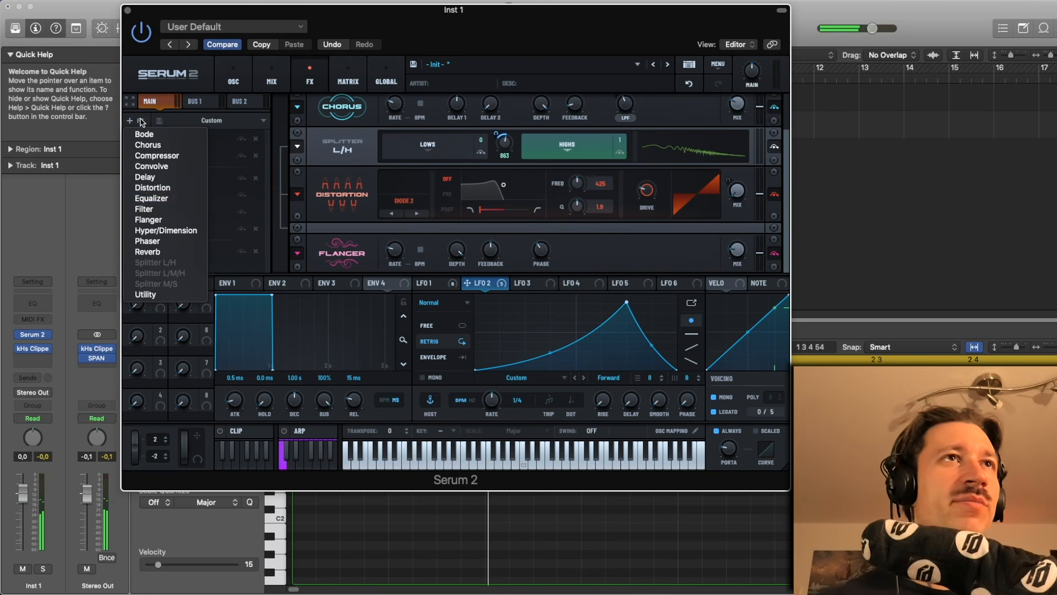
pyautogui.click(173, 241)
pyautogui.scroll(-1, 192, 258)
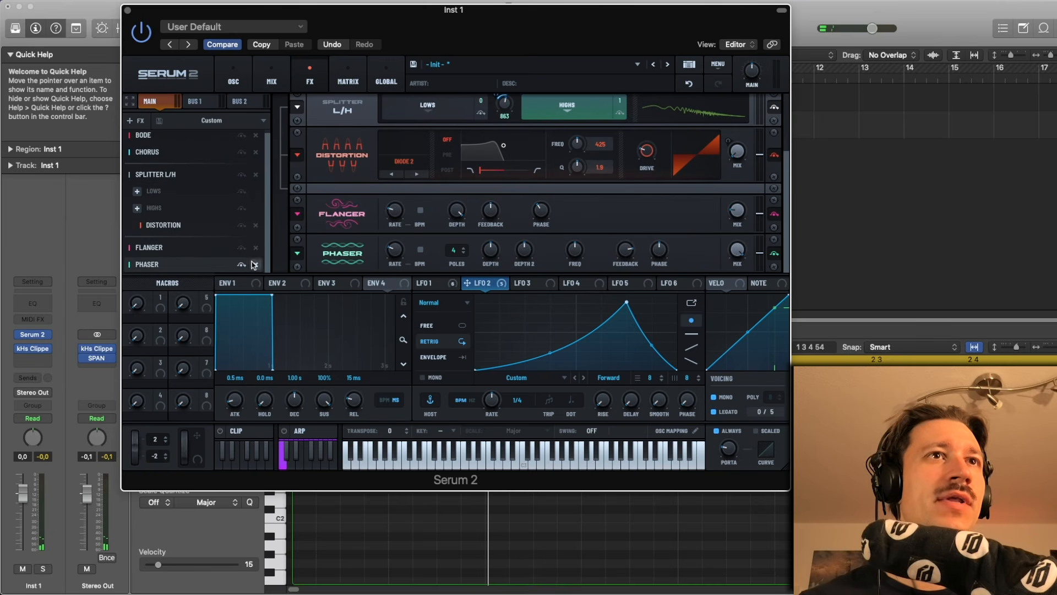
pyautogui.click(255, 264)
# - Add a Hyper/Dimension effect and adjust its hyper mix and dimension mix
pyautogui.click(143, 117)
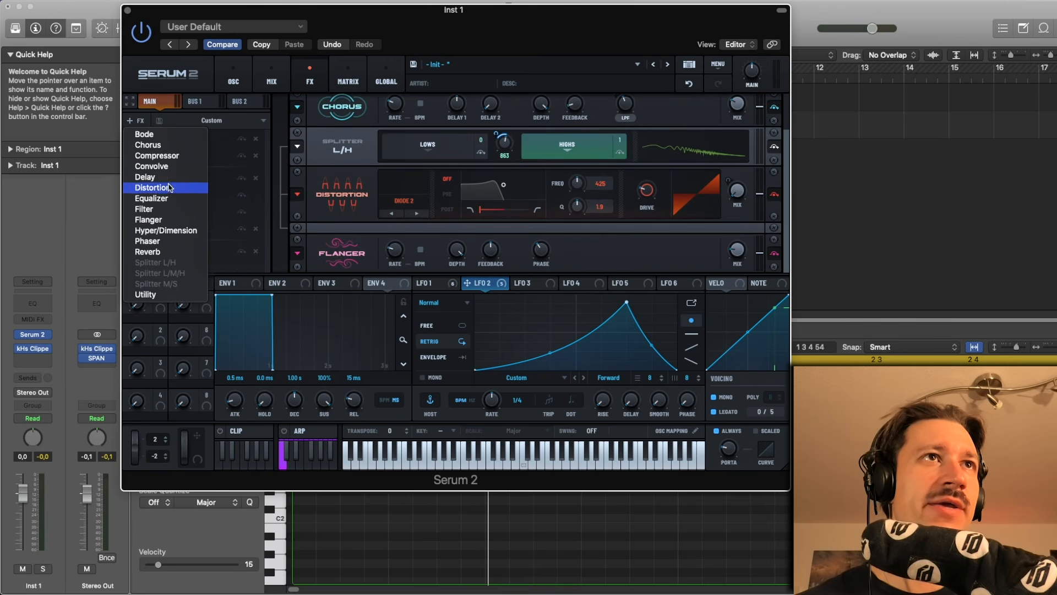
pyautogui.click(165, 229)
pyautogui.press('space')
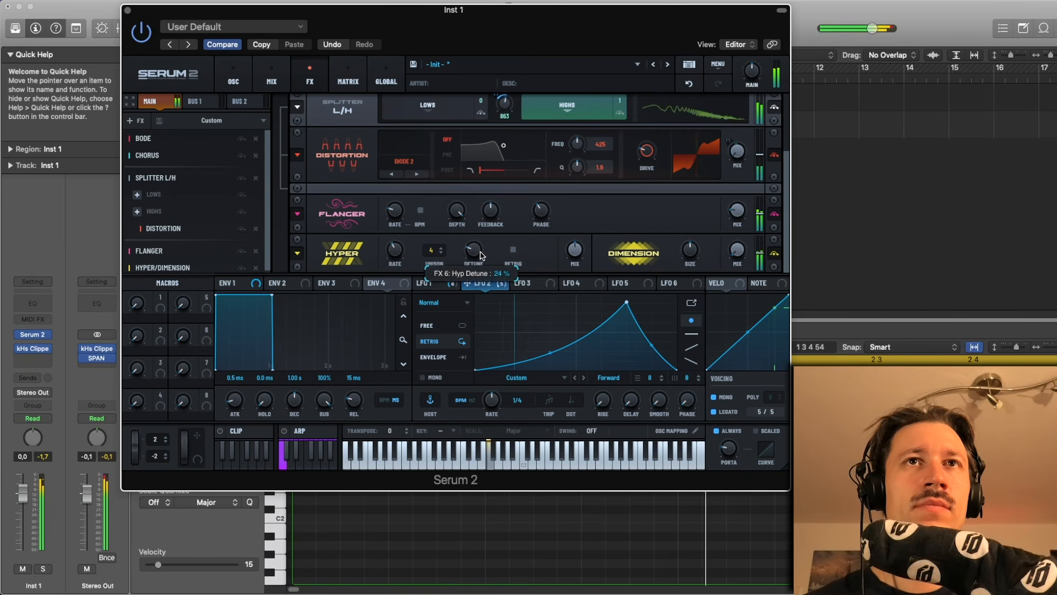
pyautogui.moveTo(577, 275); pyautogui.dragTo(572, 297)
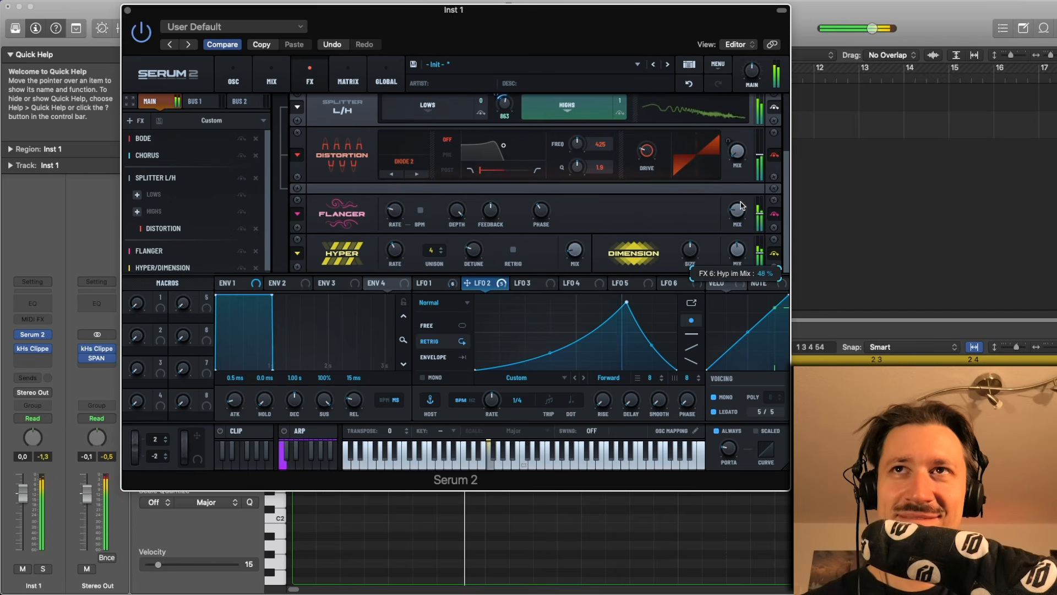
pyautogui.moveTo(693, 256); pyautogui.dragTo(735, 283)
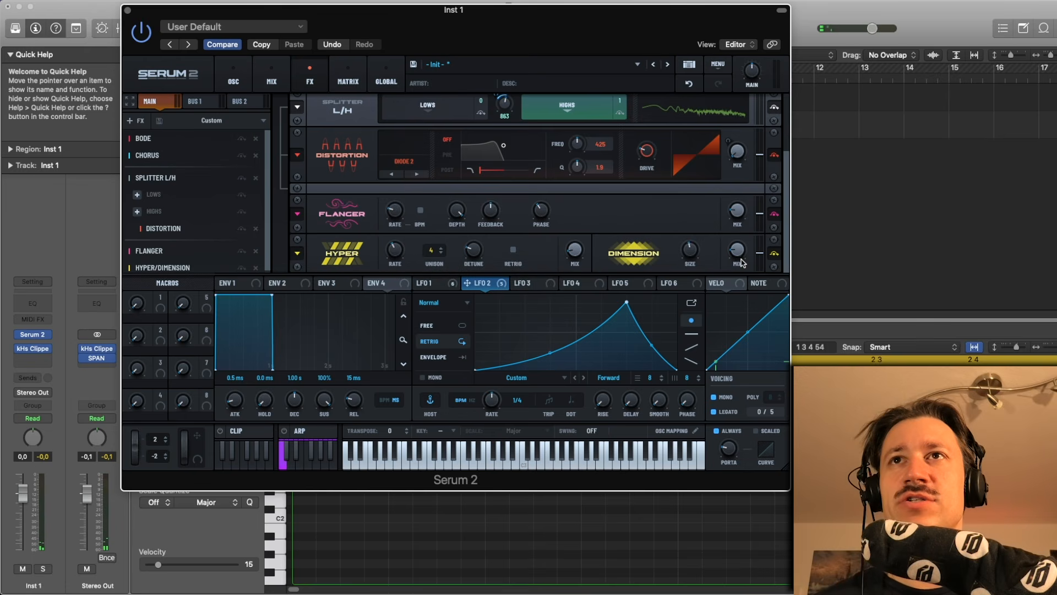
pyautogui.moveTo(691, 257); pyautogui.dragTo(693, 259)
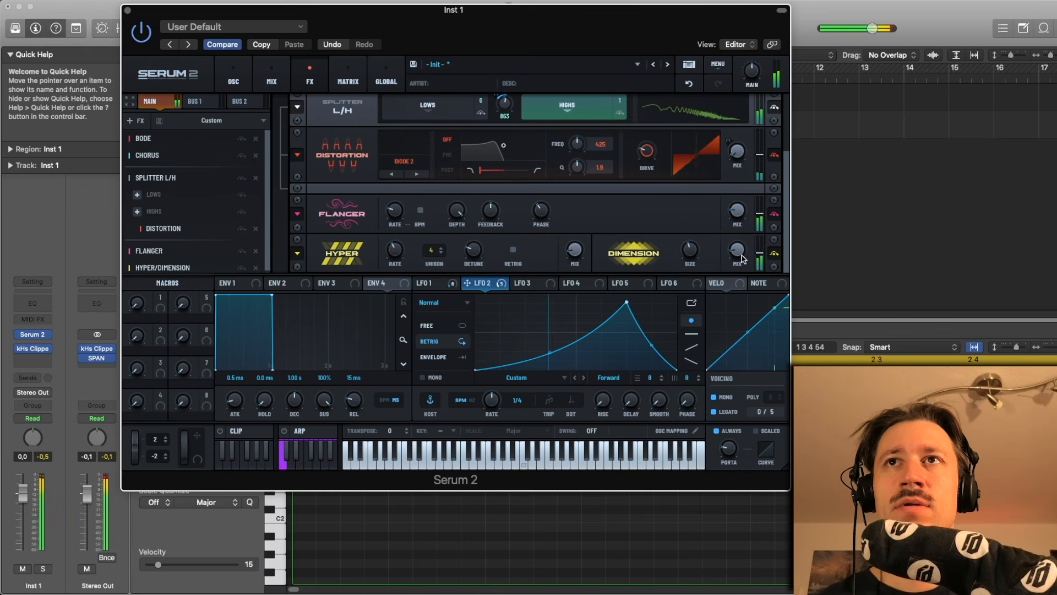
# - Add a Filter effect to the chain and set its filter type to Peak 24
pyautogui.scroll(-1, 260, 217)
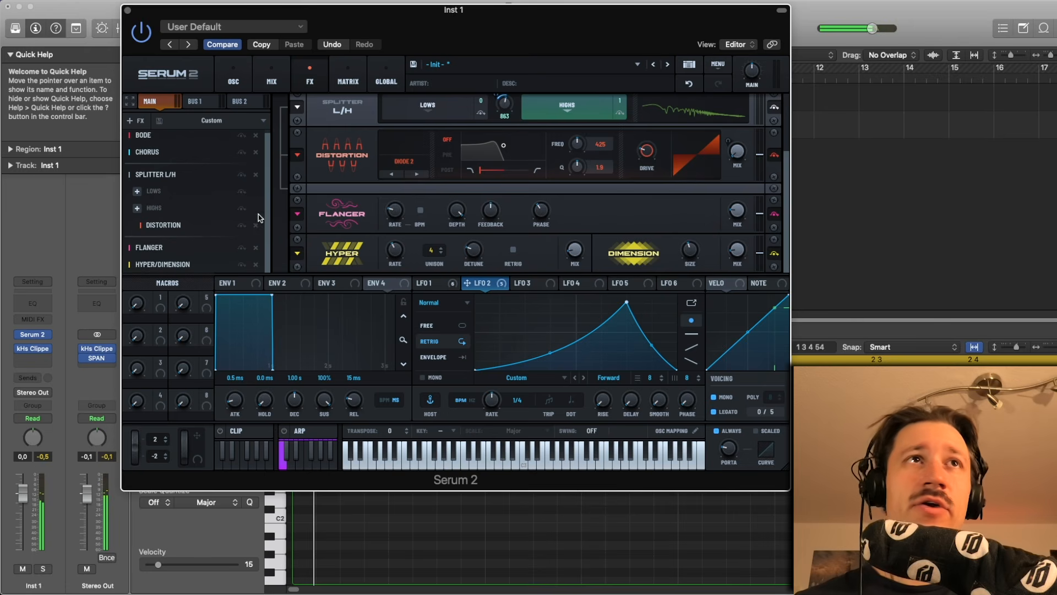
pyautogui.click(132, 120)
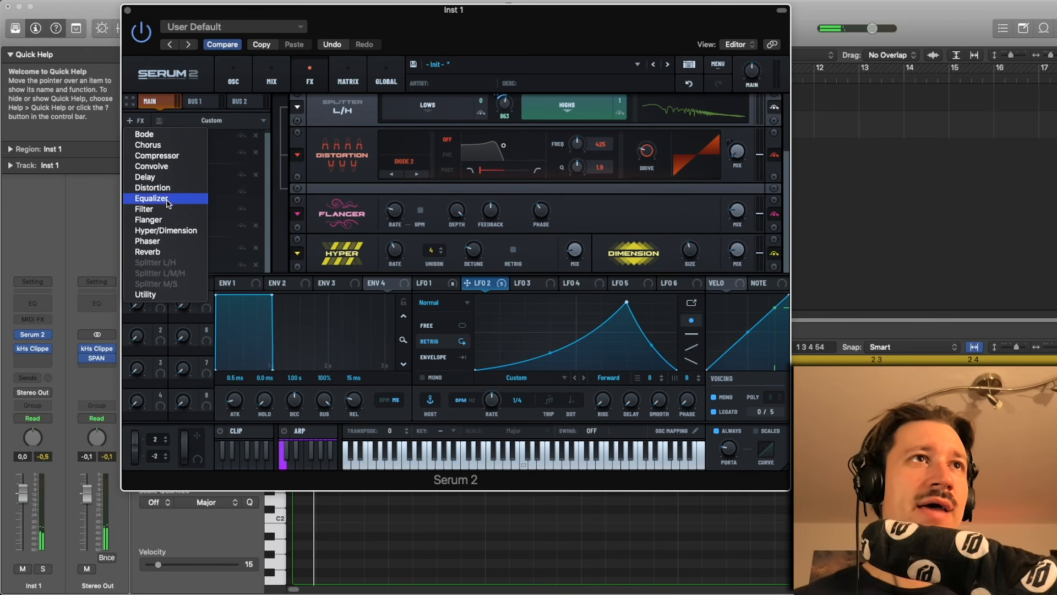
pyautogui.click(167, 209)
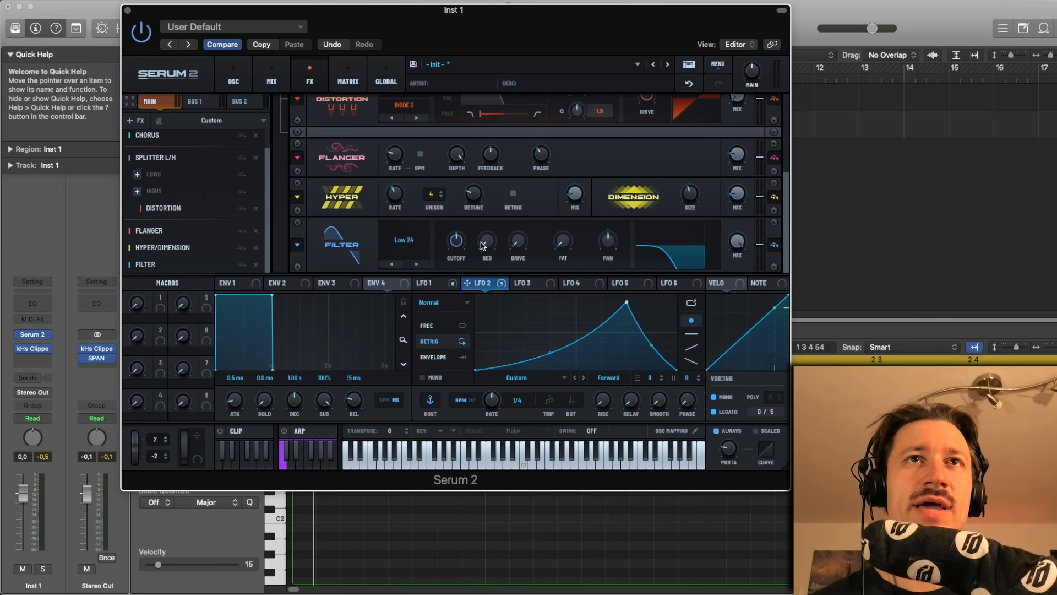
pyautogui.scroll(1, 438, 245)
pyautogui.scroll(-1, 432, 242)
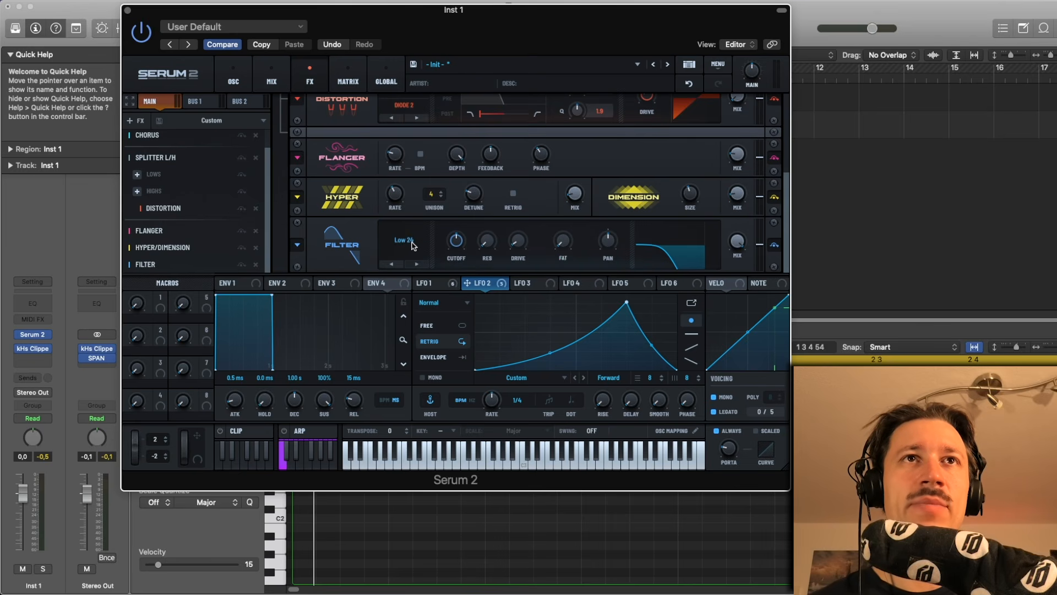
pyautogui.scroll(8, 412, 246)
pyautogui.press('space')
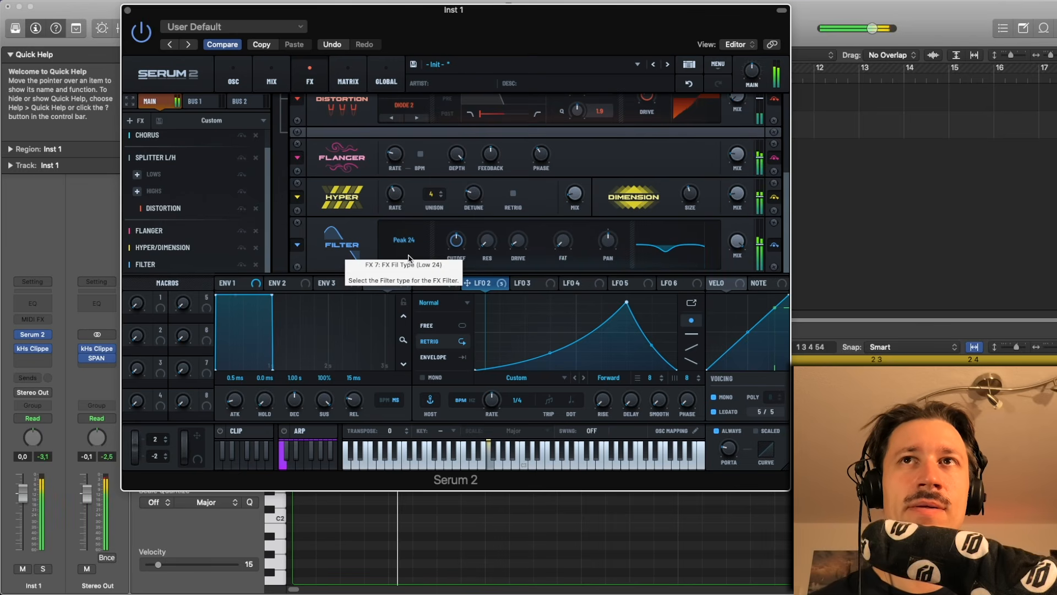
pyautogui.click(413, 267)
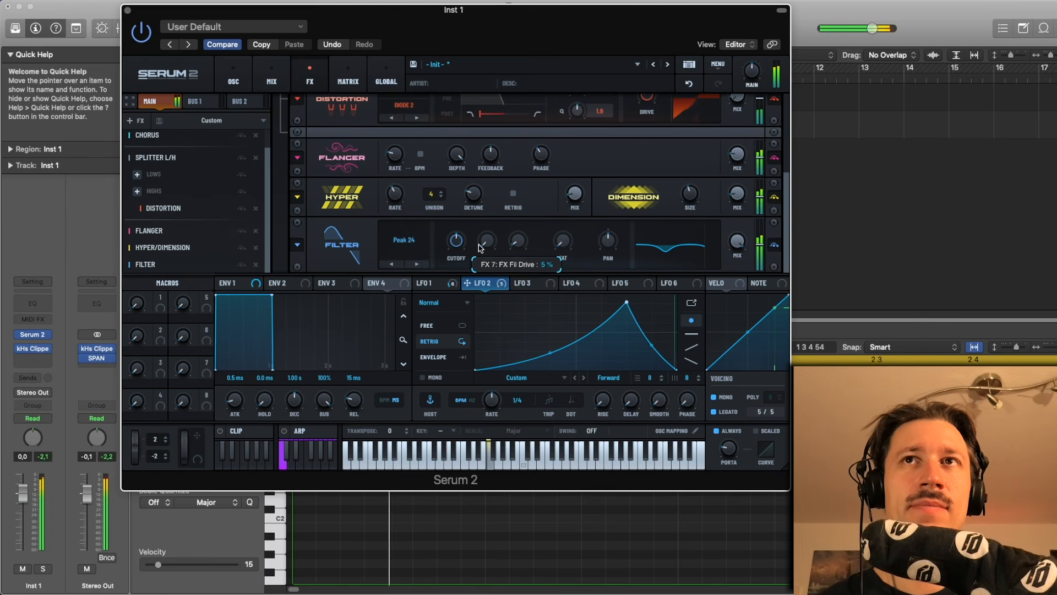
pyautogui.moveTo(456, 242)
pyautogui.mouseDown()
pyautogui.moveTo(453, 258)
pyautogui.moveTo(457, 245)
pyautogui.mouseUp()
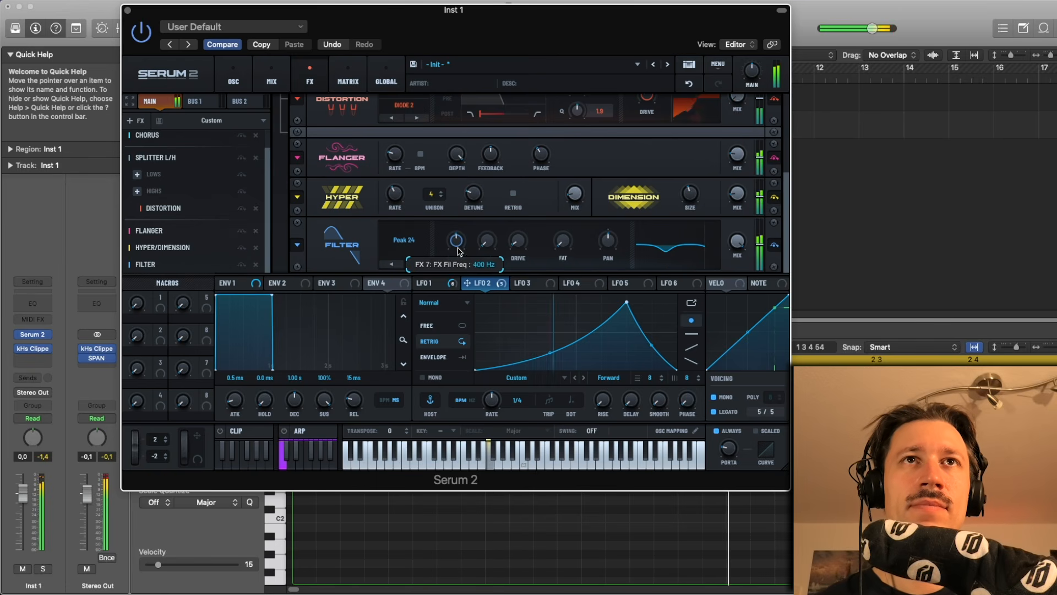
# - Route LFO 1 to the filter's cutoff and set the cutoff to about 136 Hz
pyautogui.click(432, 283)
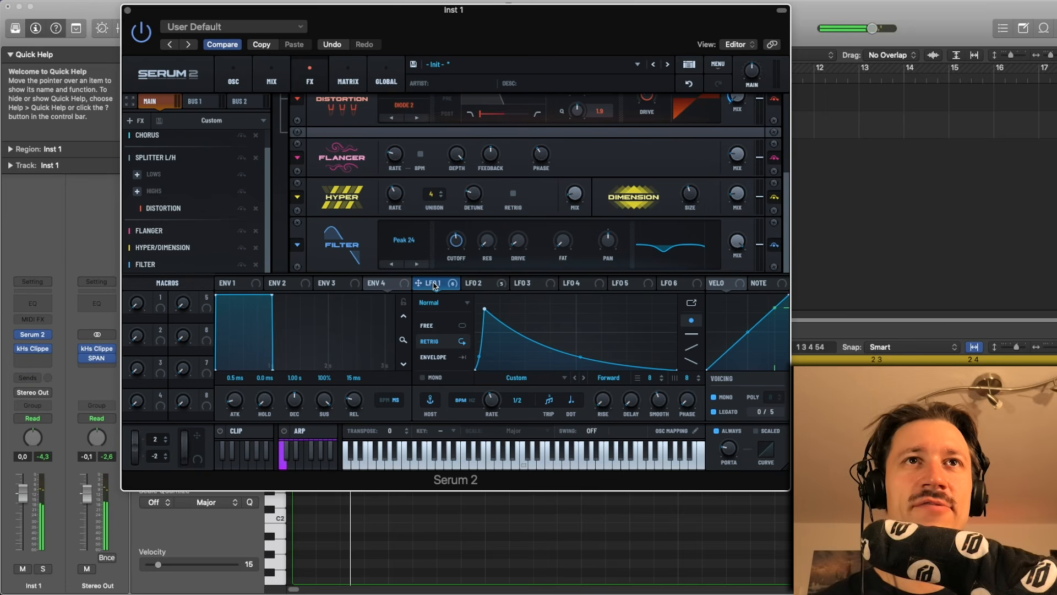
pyautogui.moveTo(435, 285); pyautogui.dragTo(447, 234)
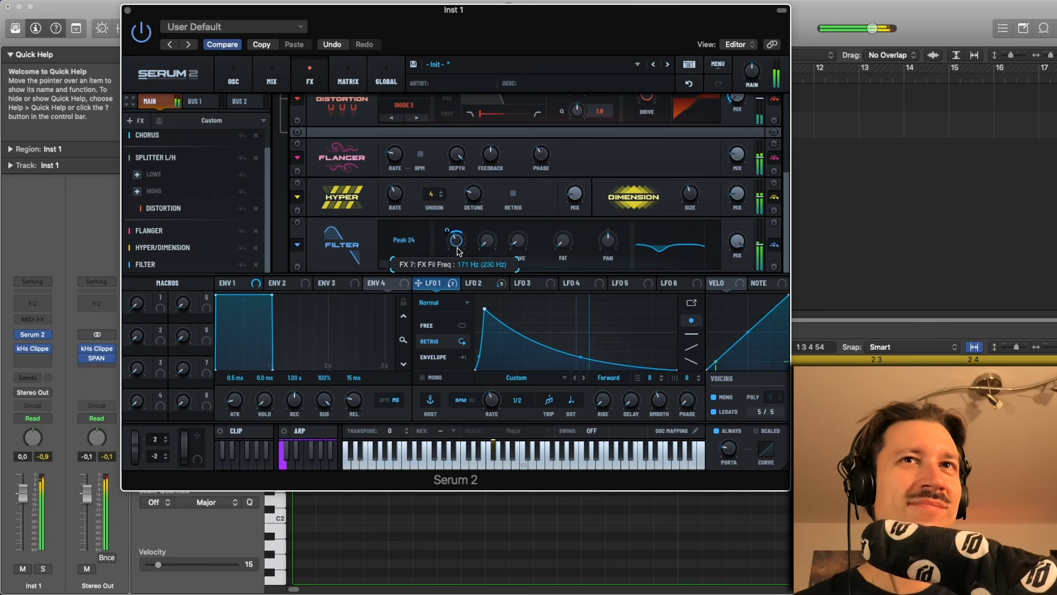
pyautogui.moveTo(456, 251); pyautogui.dragTo(458, 246)
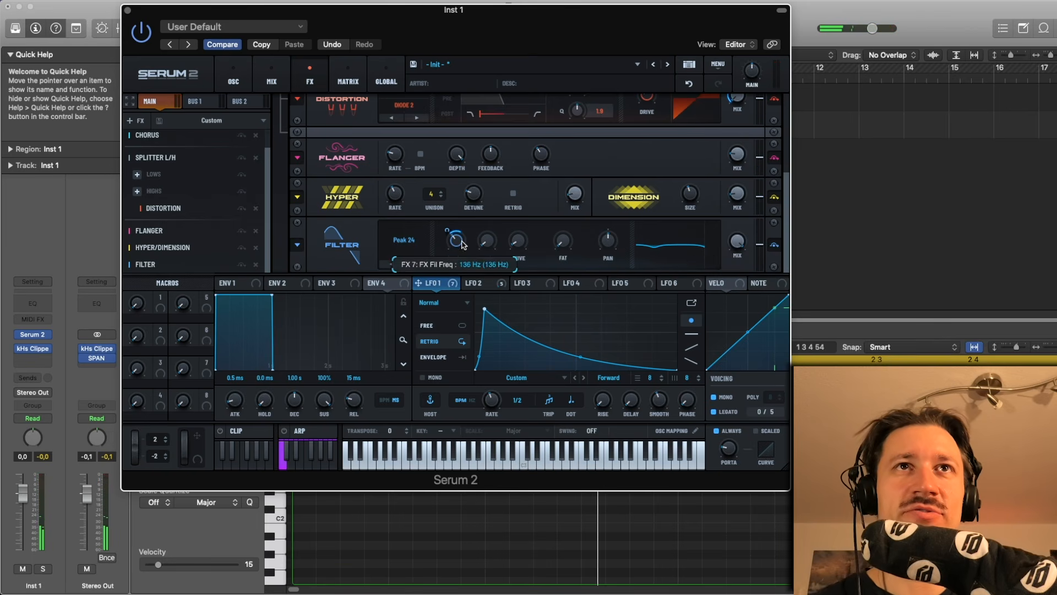
# - Nudge the filter cutoff slightly around 136 Hz
pyautogui.moveTo(461, 244); pyautogui.dragTo(463, 239)
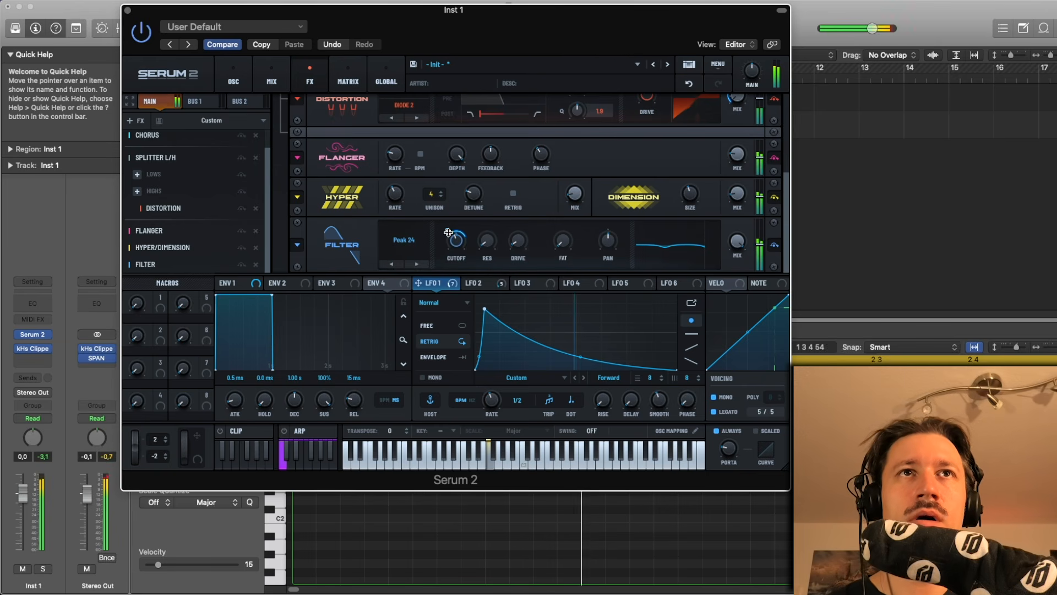
pyautogui.moveTo(463, 240); pyautogui.dragTo(463, 244)
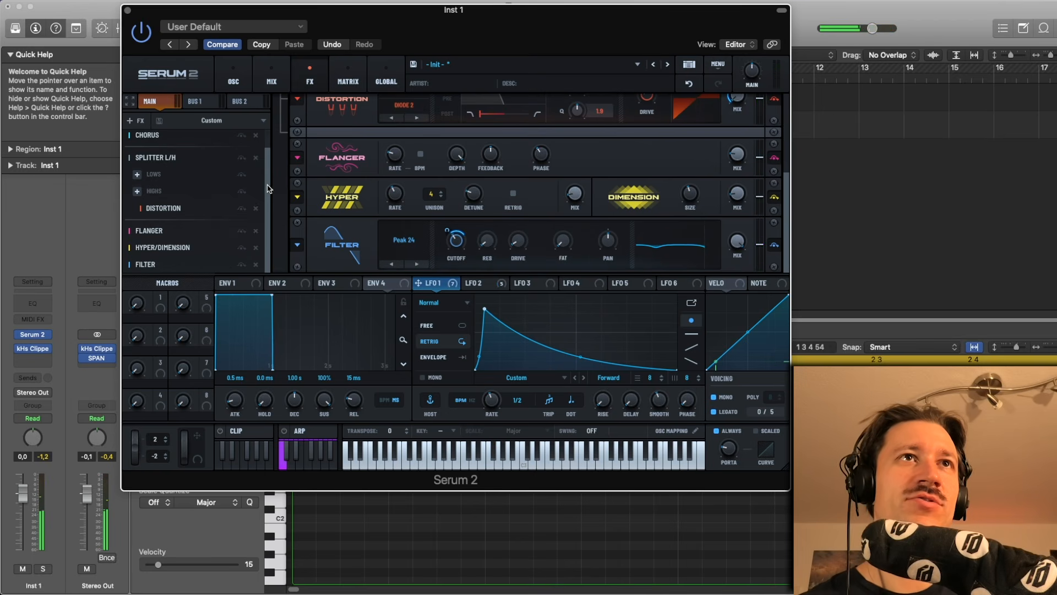
# - Add a Convolve effect to the chain and load the drill impulse from the User impulses
pyautogui.click(135, 120)
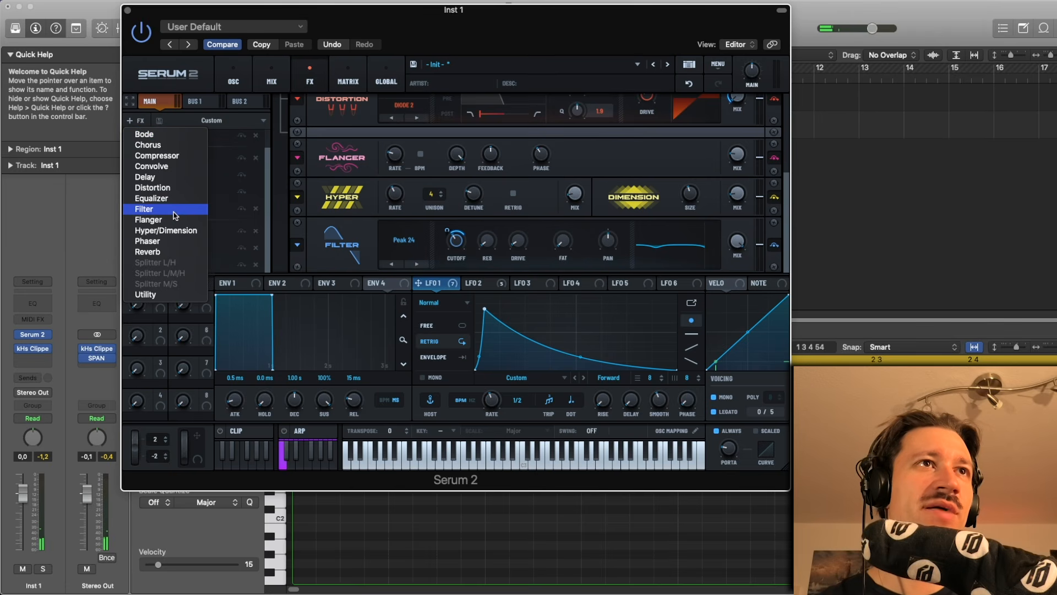
pyautogui.click(157, 165)
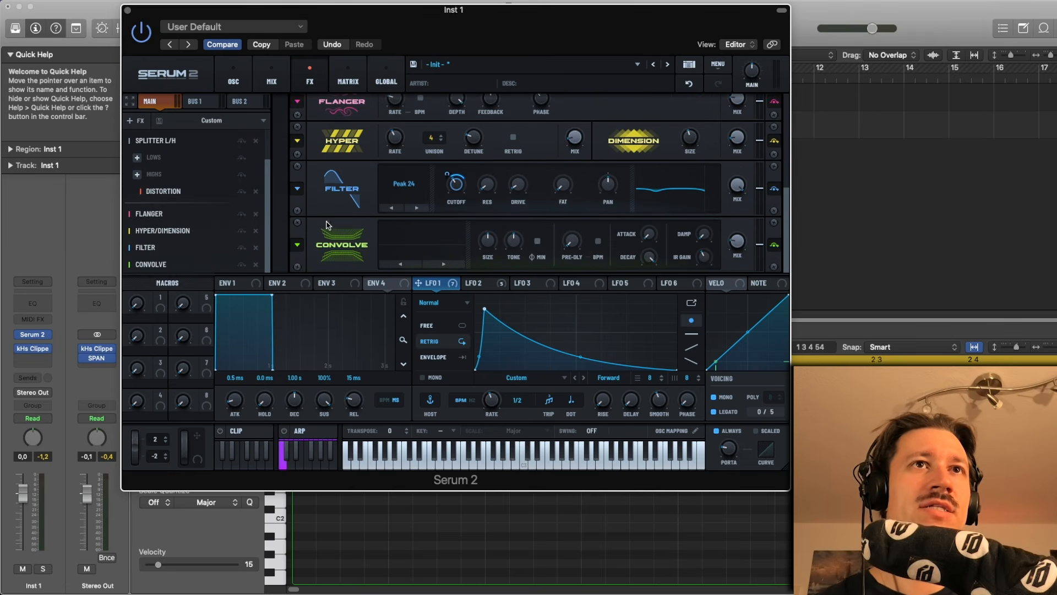
pyautogui.click(401, 241)
pyautogui.moveTo(421, 272)
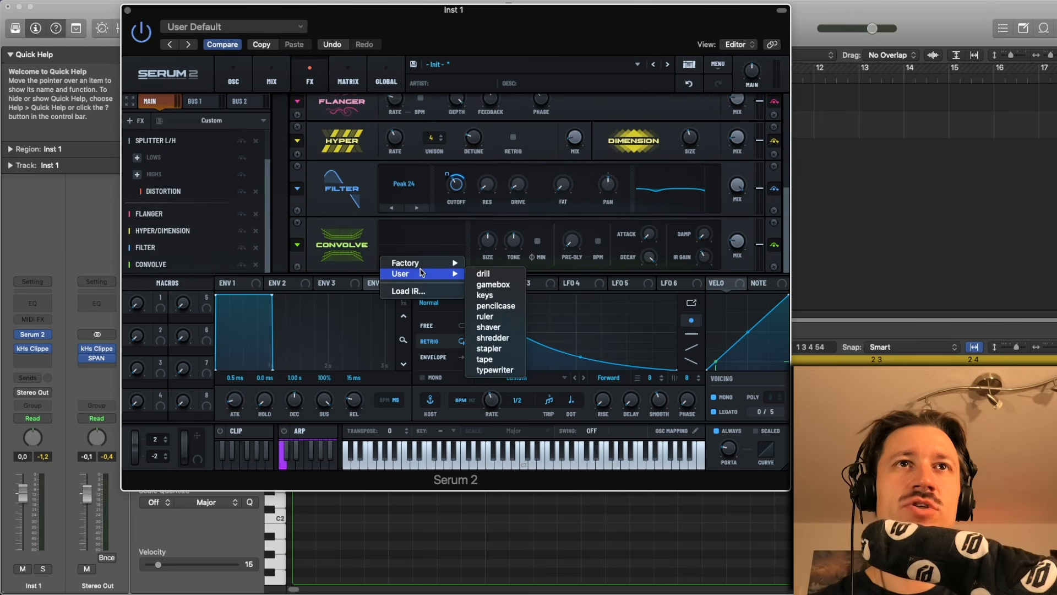
pyautogui.click(492, 274)
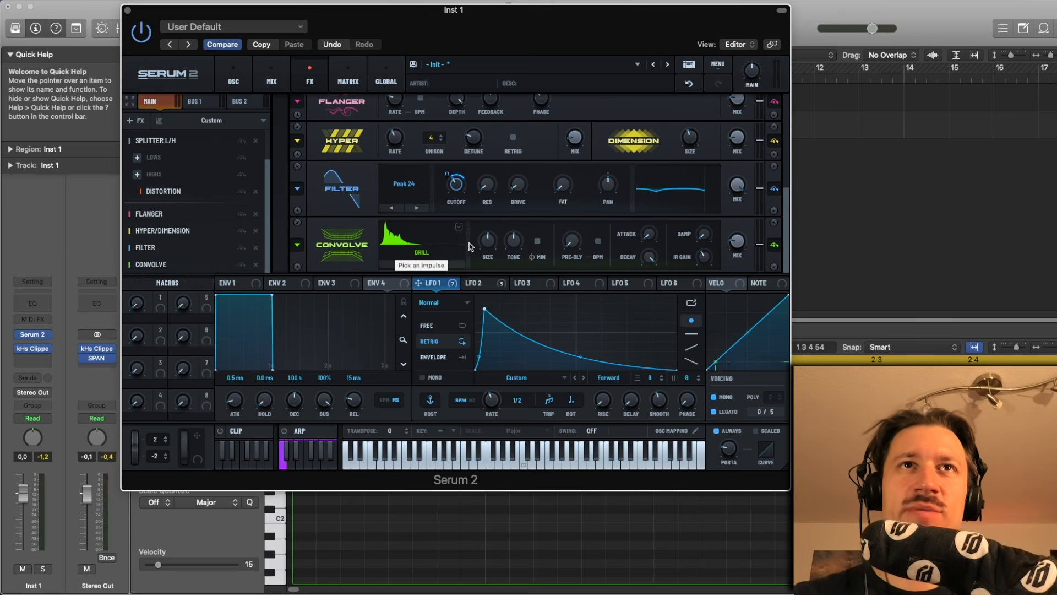
# - Play the patch while stepping through the Convolve impulses until the stapler impulse is loaded
pyautogui.press('space')
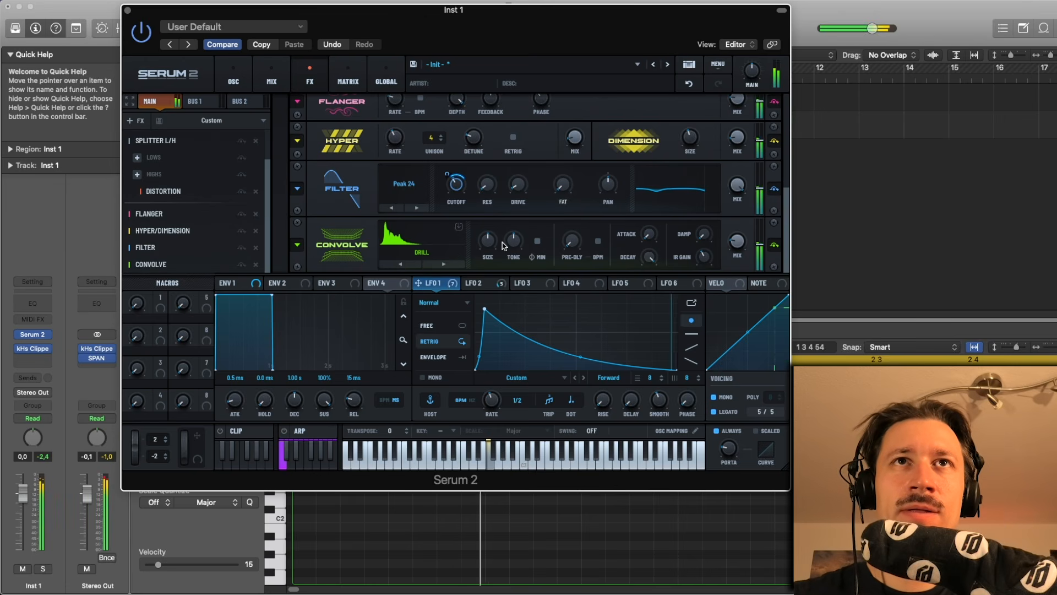
pyautogui.click(459, 264)
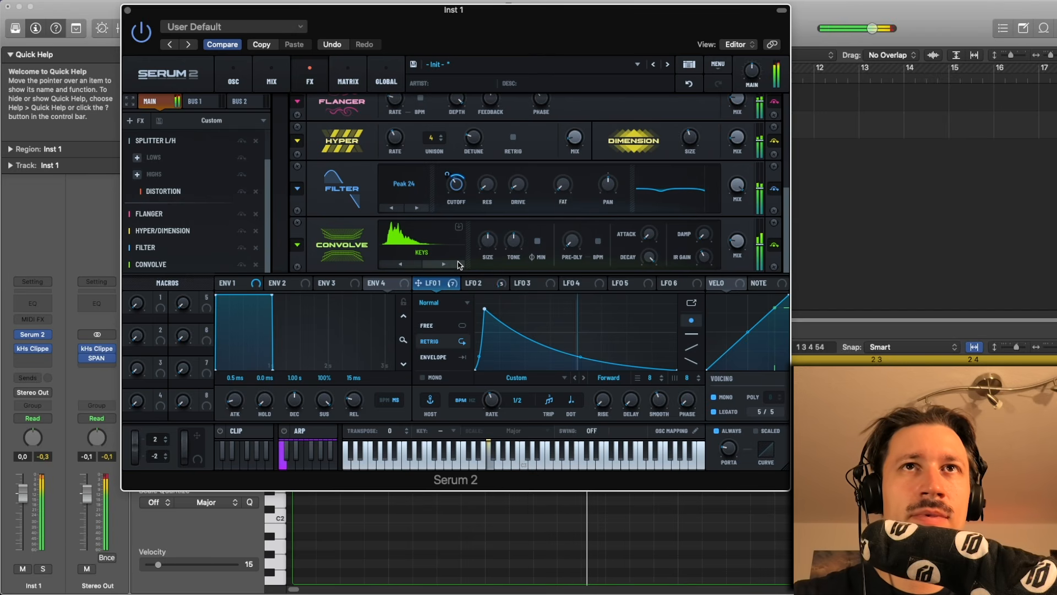
pyautogui.click(457, 265)
pyautogui.click(456, 265)
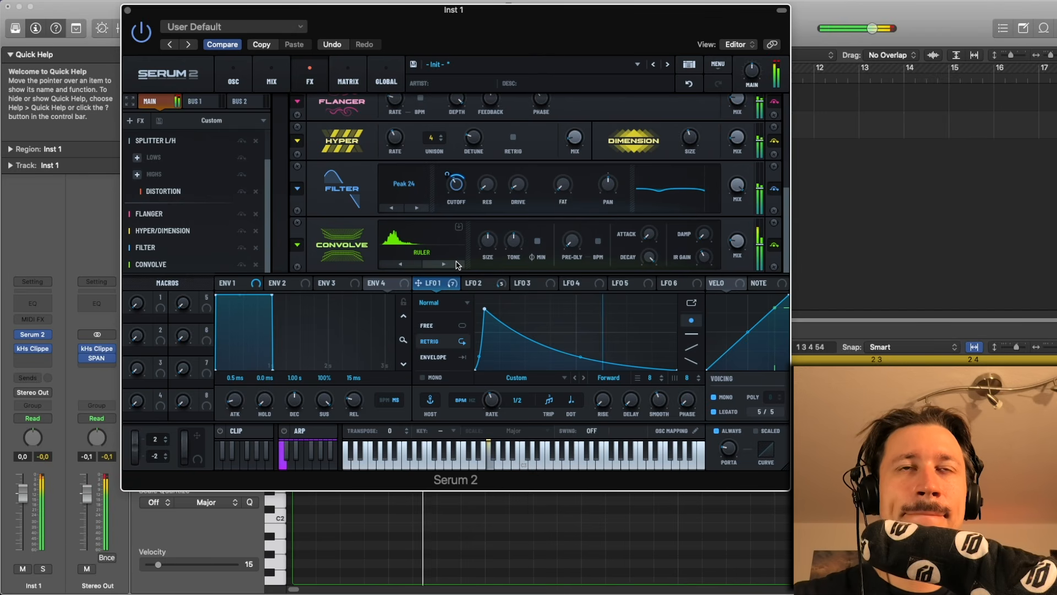
pyautogui.click(456, 265)
pyautogui.click(456, 265)
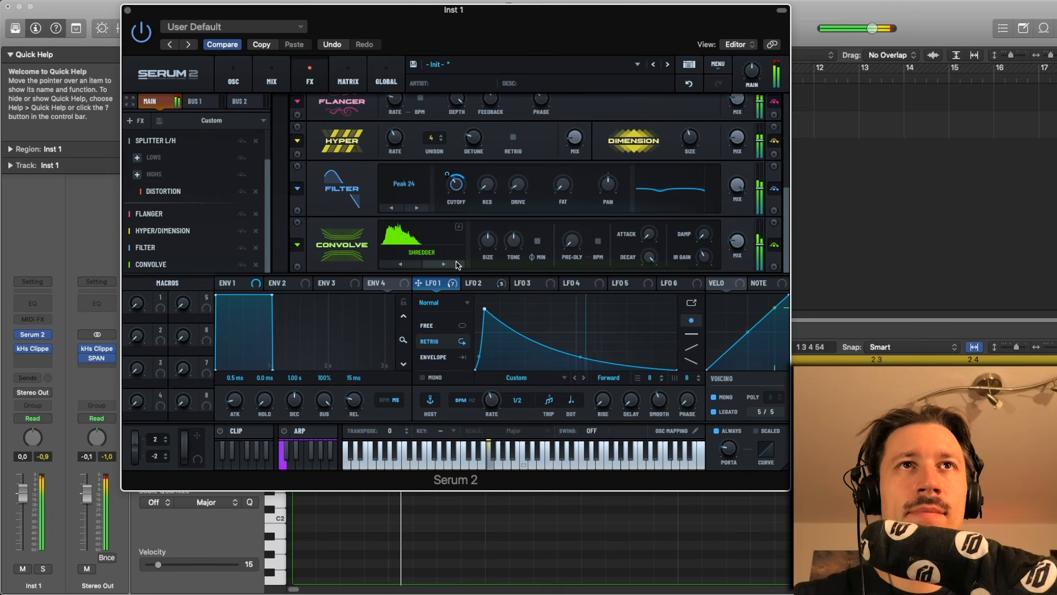
pyautogui.click(457, 264)
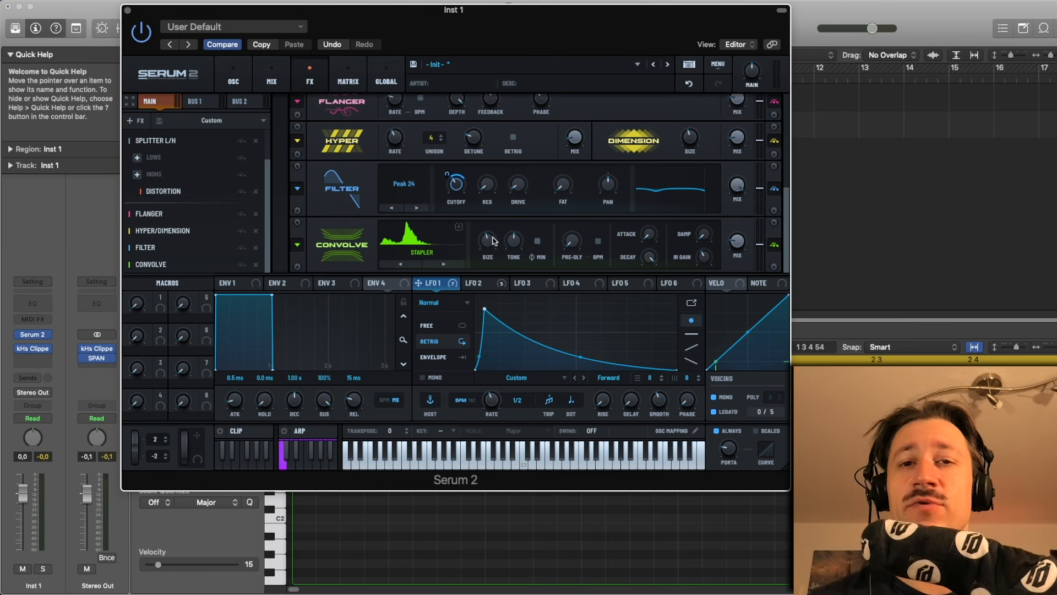
pyautogui.press('space')
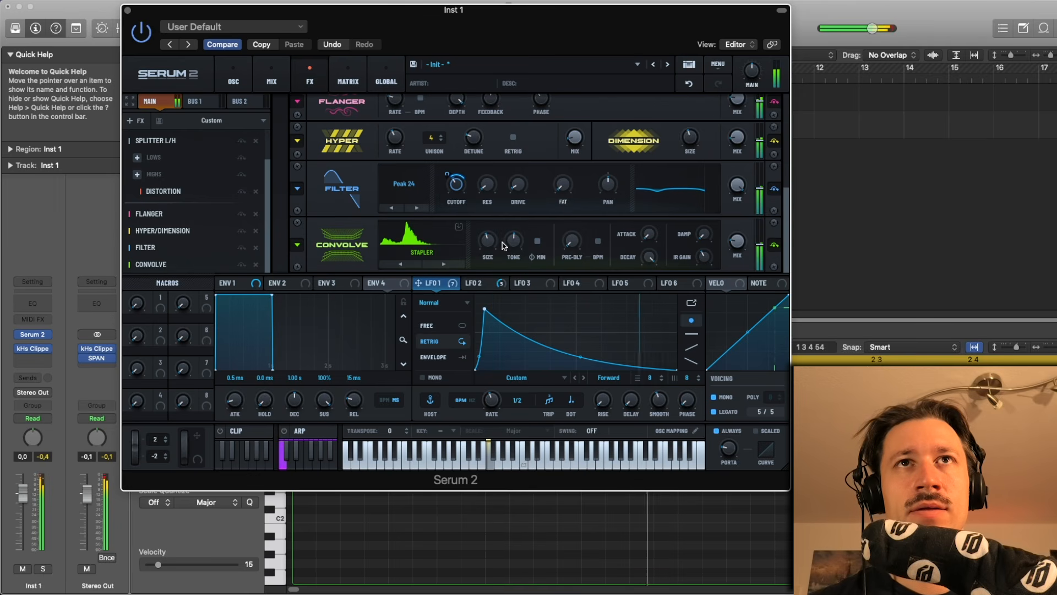
# - Lower the Convolve mix while auditioning the patch
pyautogui.moveTo(497, 245); pyautogui.dragTo(498, 245)
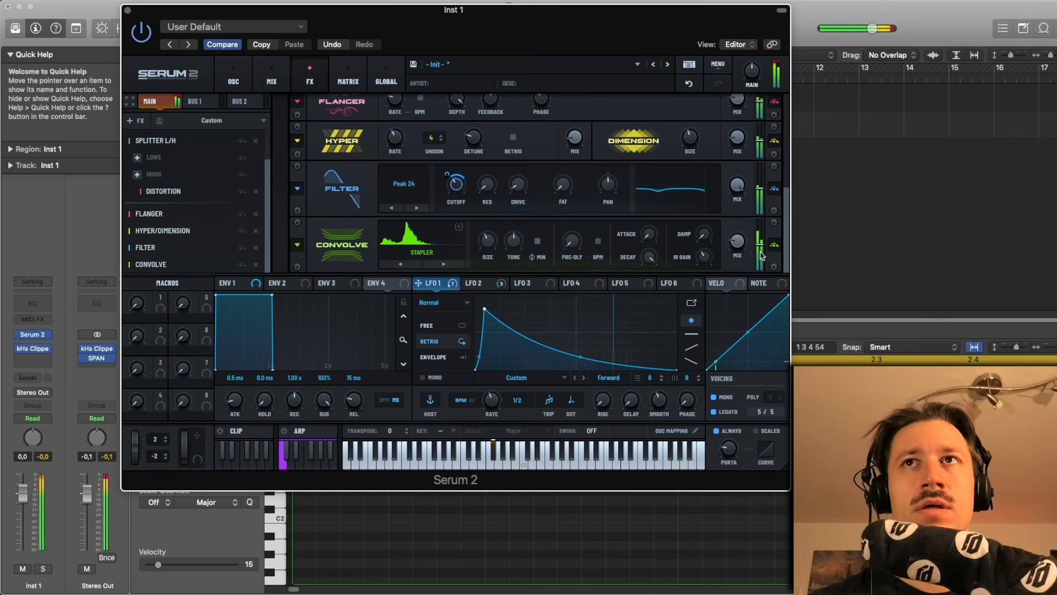
pyautogui.moveTo(736, 245)
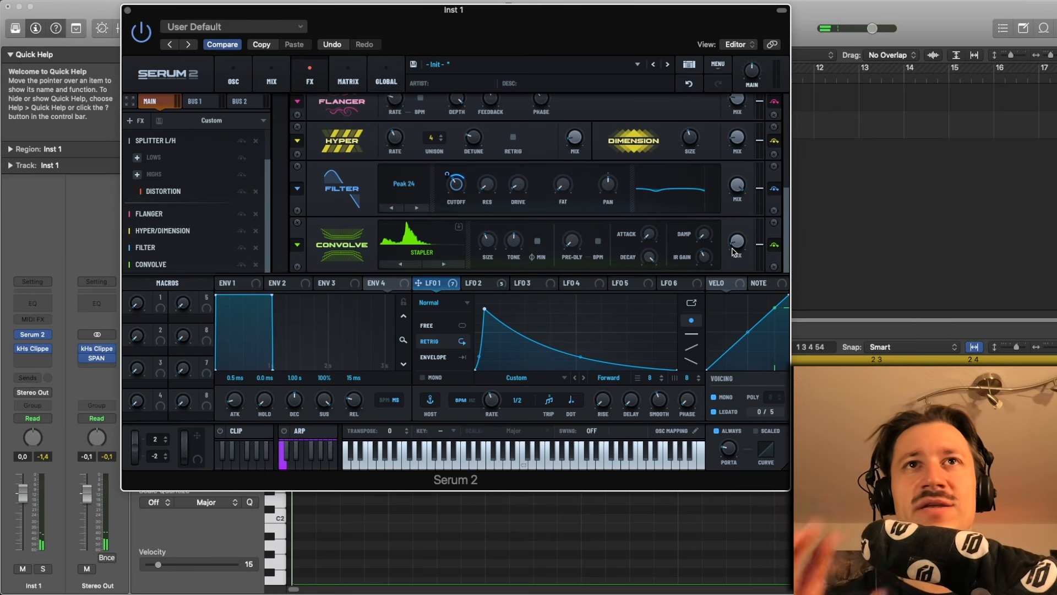
pyautogui.press('space')
pyautogui.scroll(-1, 737, 249)
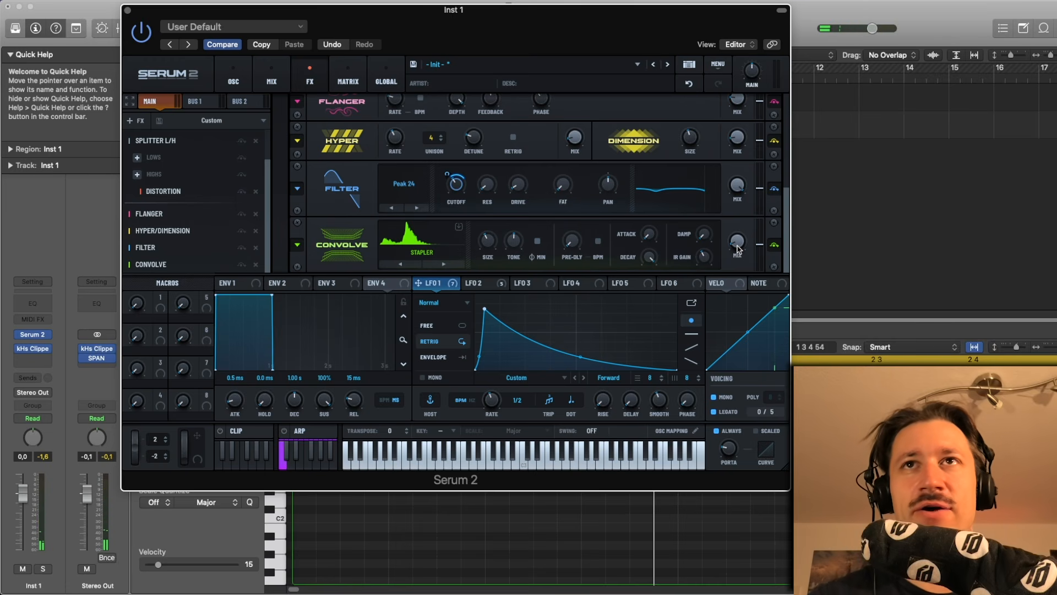
pyautogui.press('space')
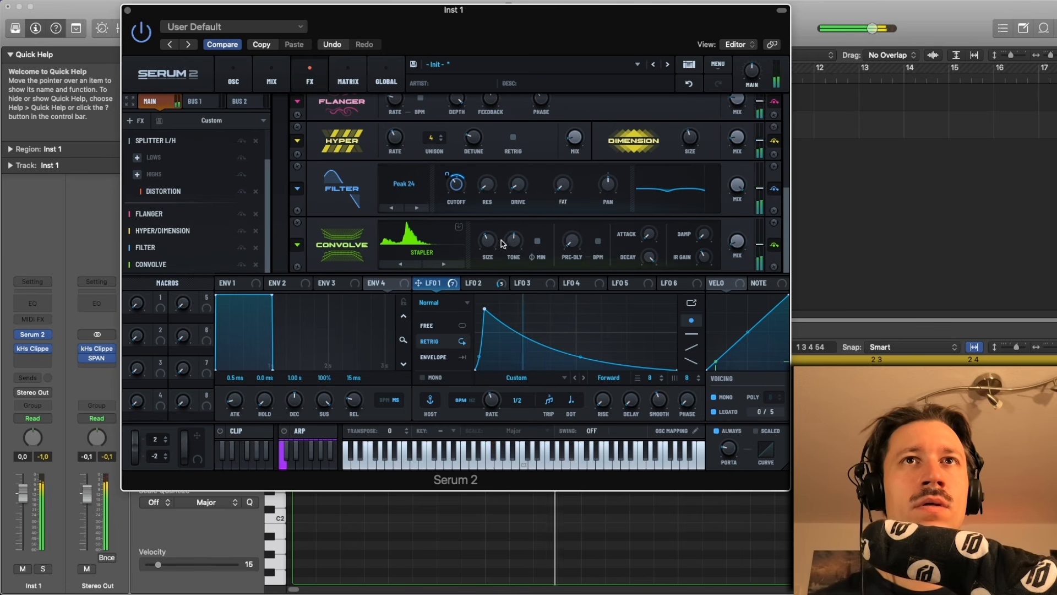
# - Add an Equalizer effect and set its high band to about 1328 Hz, Q 51 and gain 1.7
pyautogui.moveTo(494, 249)
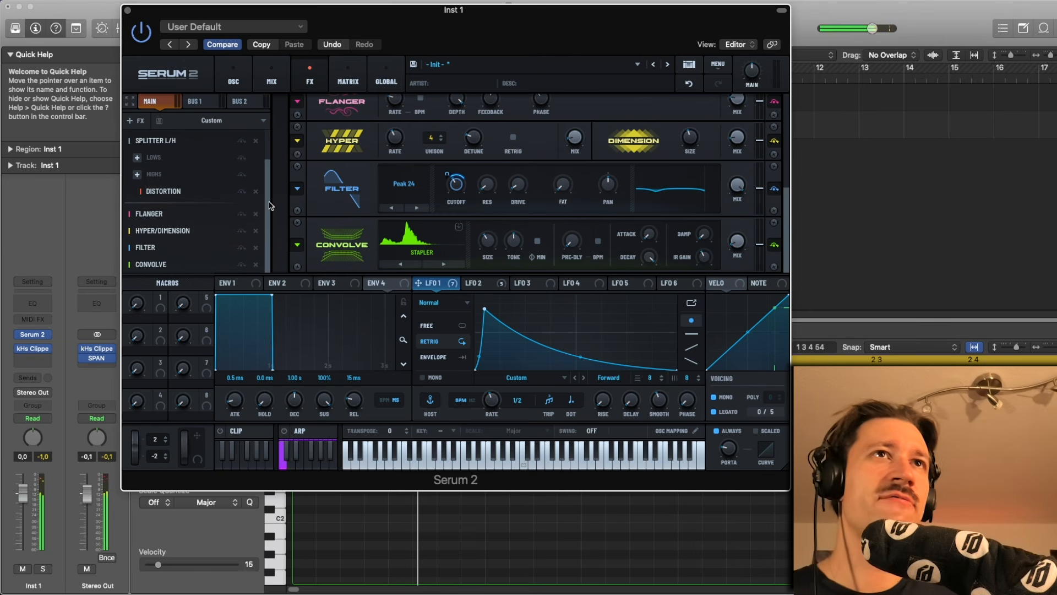
pyautogui.click(134, 120)
pyautogui.click(160, 198)
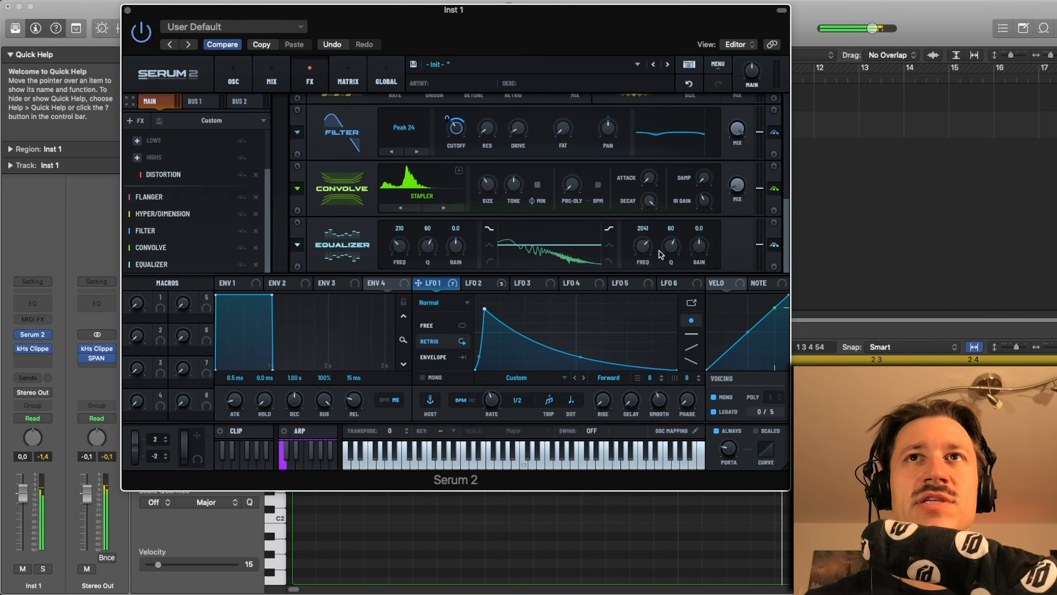
pyautogui.moveTo(673, 249); pyautogui.dragTo(645, 257)
pyautogui.moveTo(665, 249); pyautogui.dragTo(644, 257)
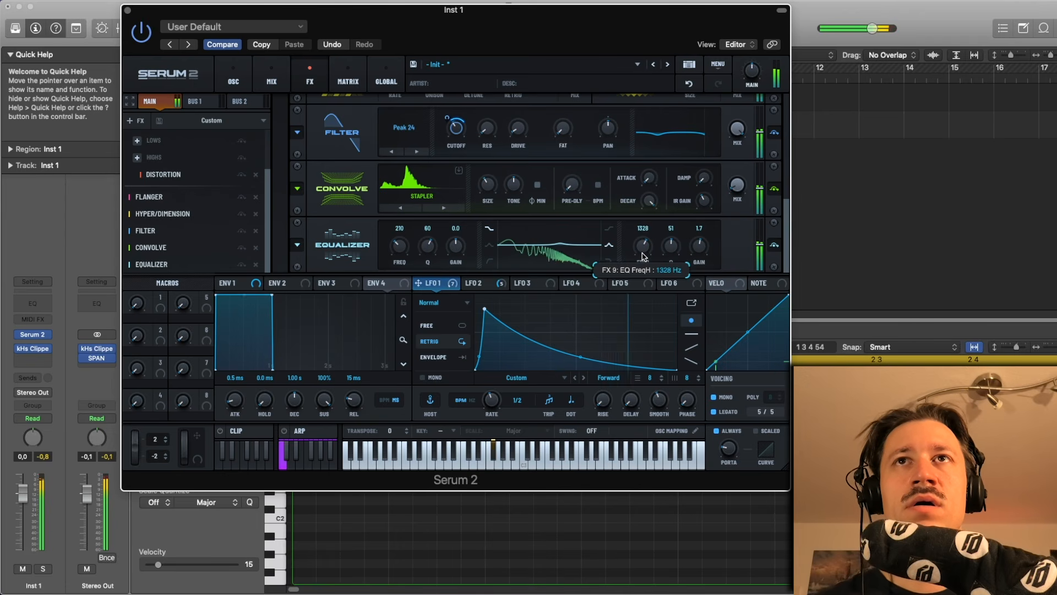
# - Raise the EQ high band frequency to about 1405 Hz
pyautogui.click(774, 245)
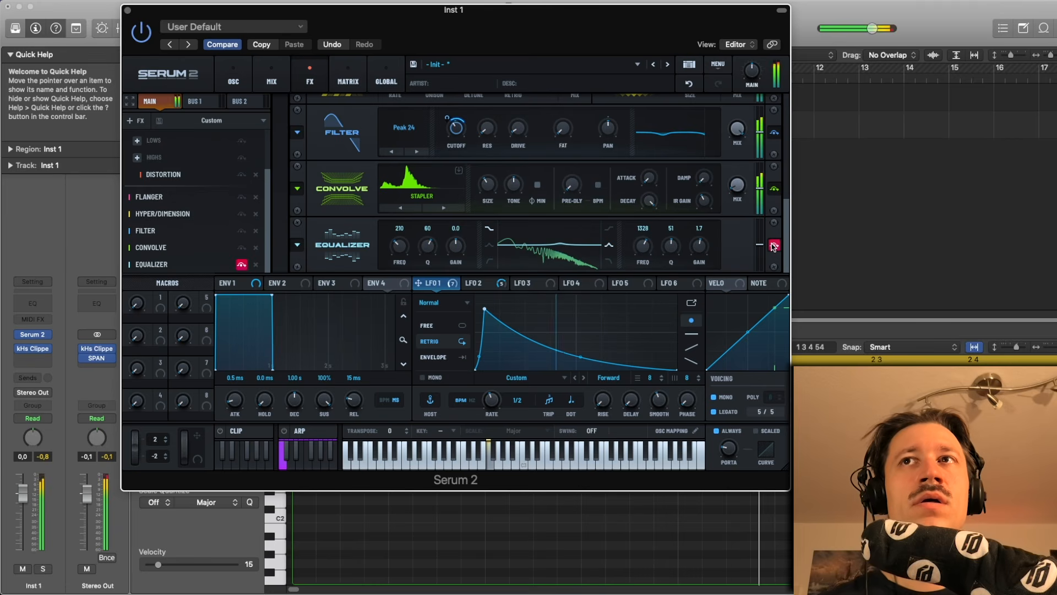
pyautogui.moveTo(644, 248); pyautogui.dragTo(643, 248)
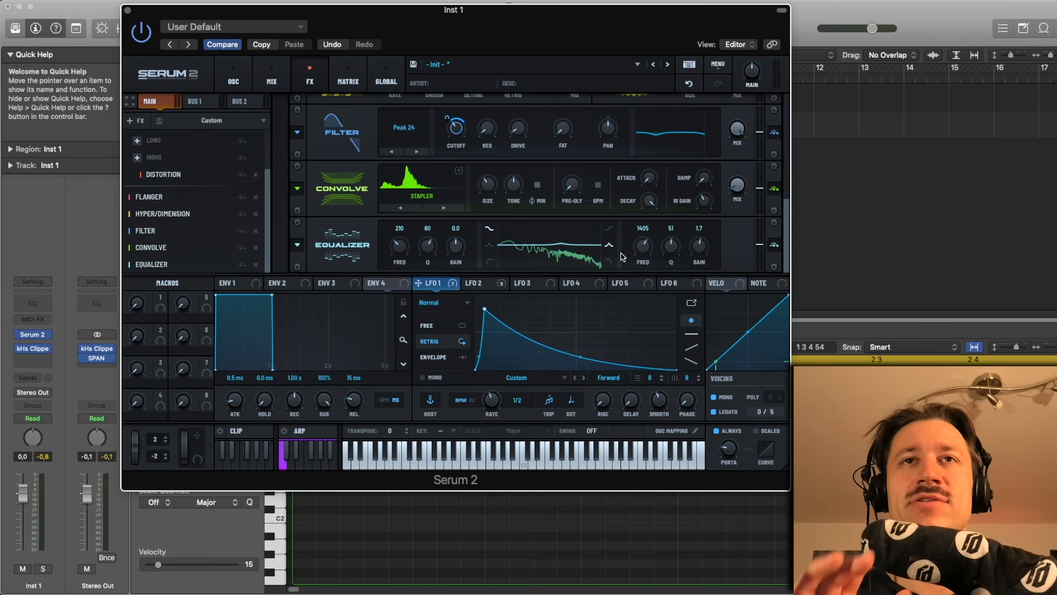
pyautogui.press('space')
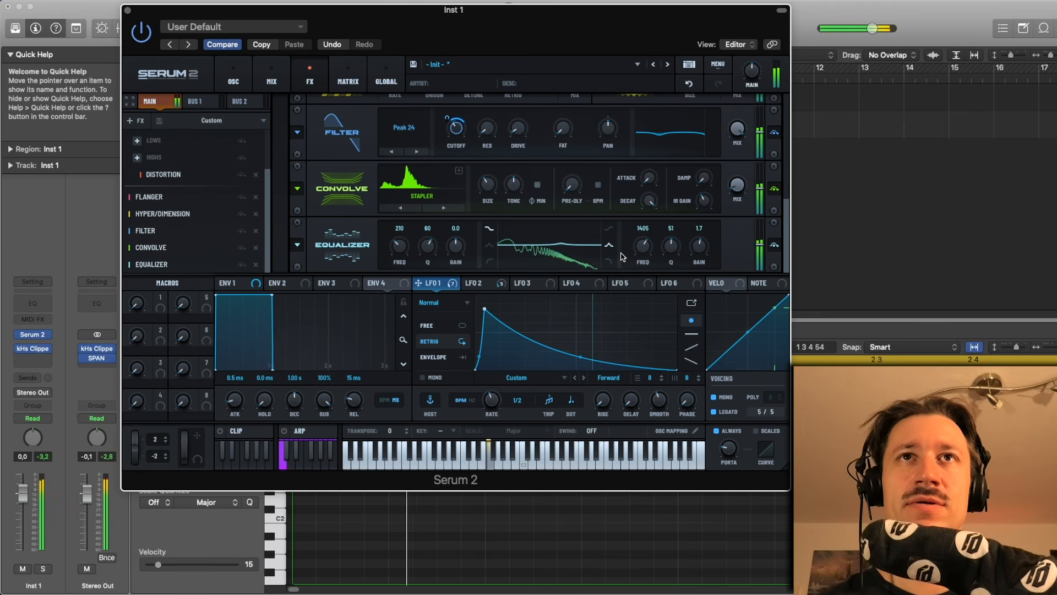
pyautogui.moveTo(647, 252); pyautogui.dragTo(647, 252)
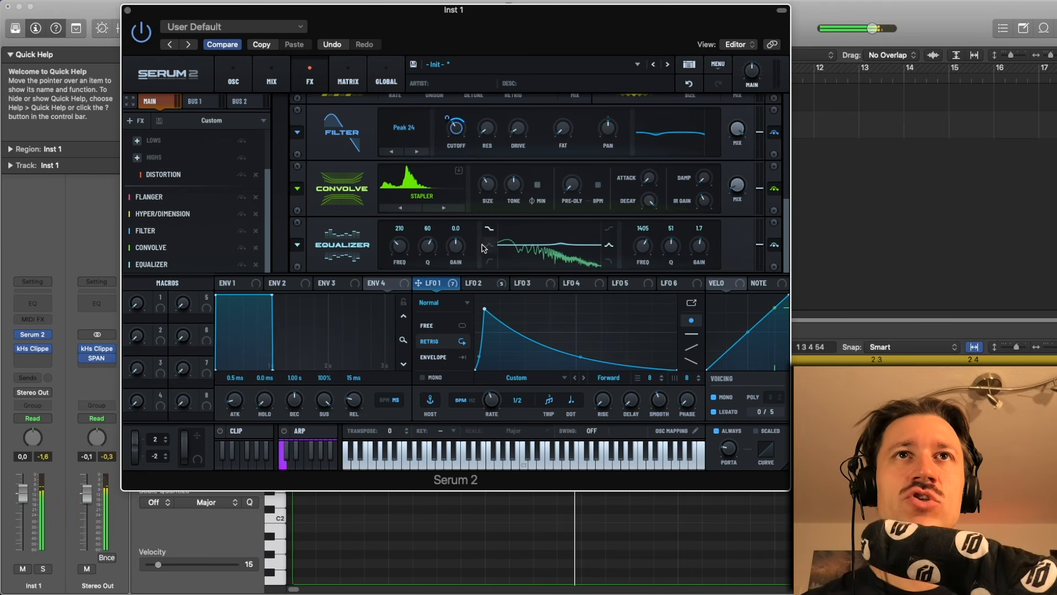
# - Reshape the EQ low band and set it to about 188 Hz with Q 52 and gain 2.2, auditioning the result
pyautogui.moveTo(460, 248); pyautogui.dragTo(402, 260)
pyautogui.press('space')
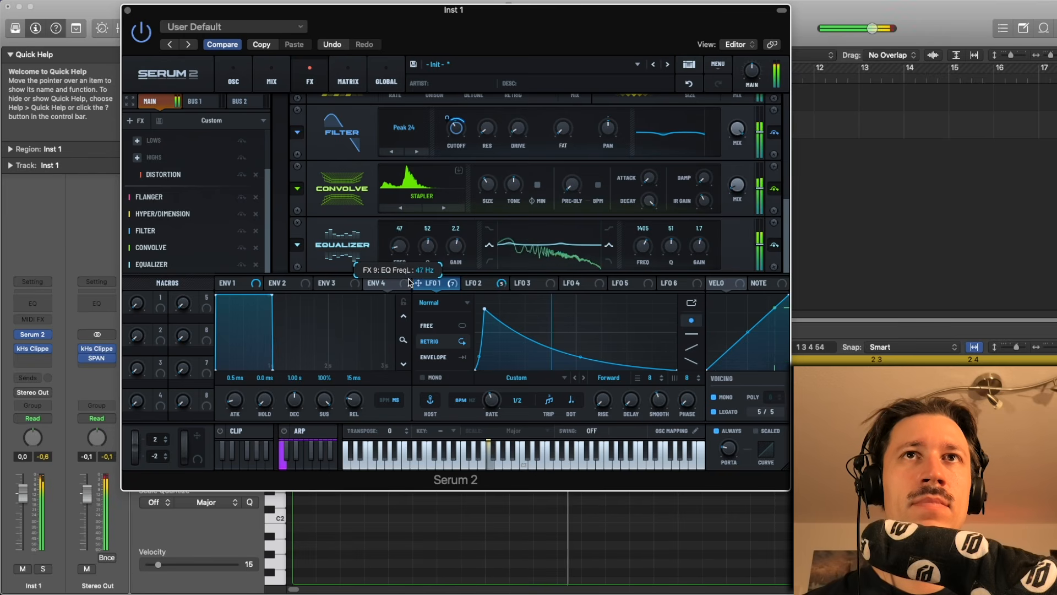
pyautogui.moveTo(411, 269); pyautogui.dragTo(415, 262)
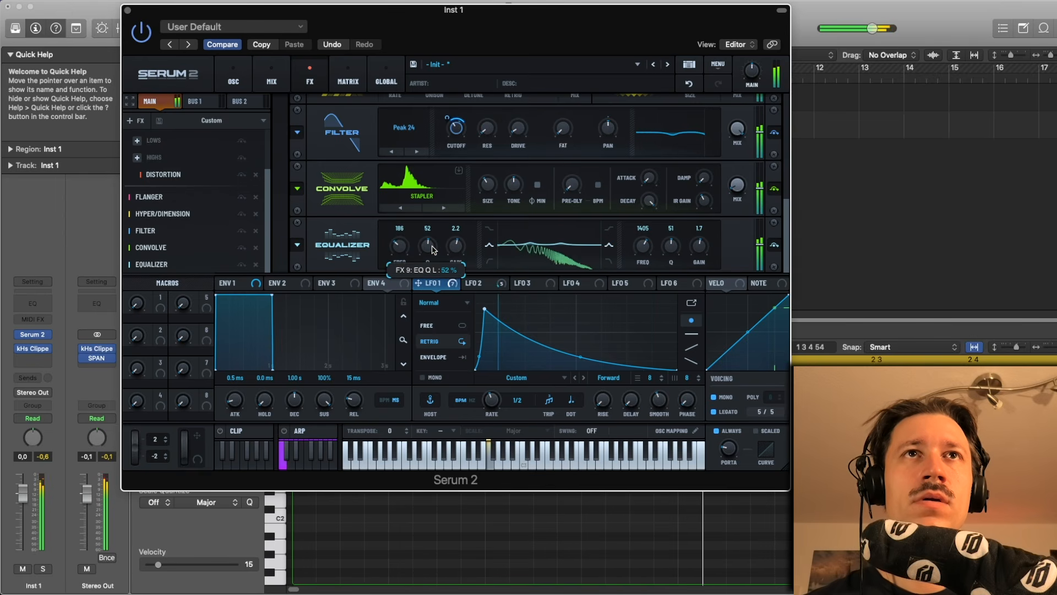
pyautogui.press('space')
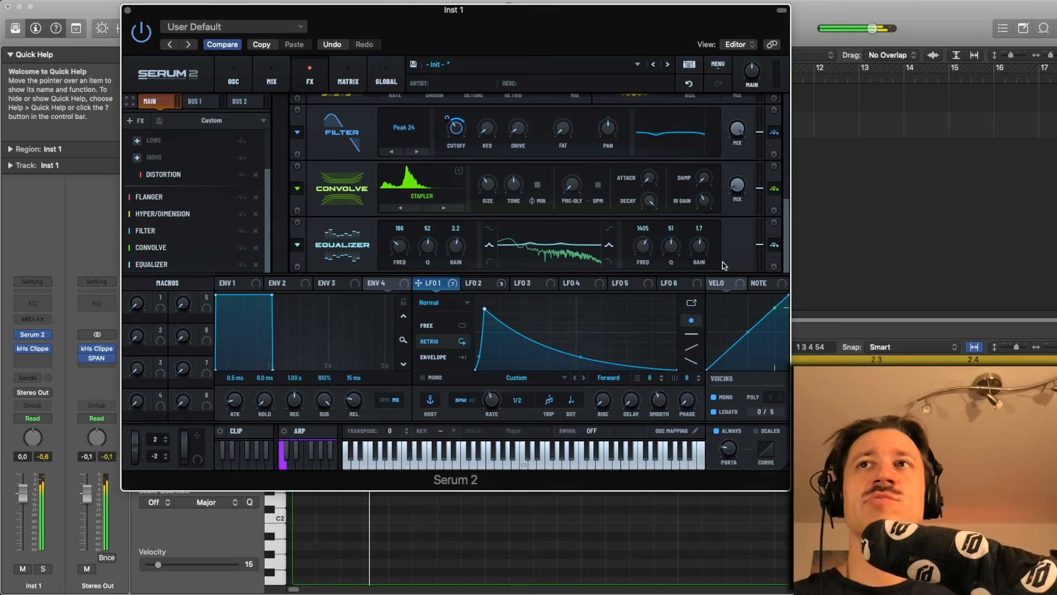
pyautogui.press('space')
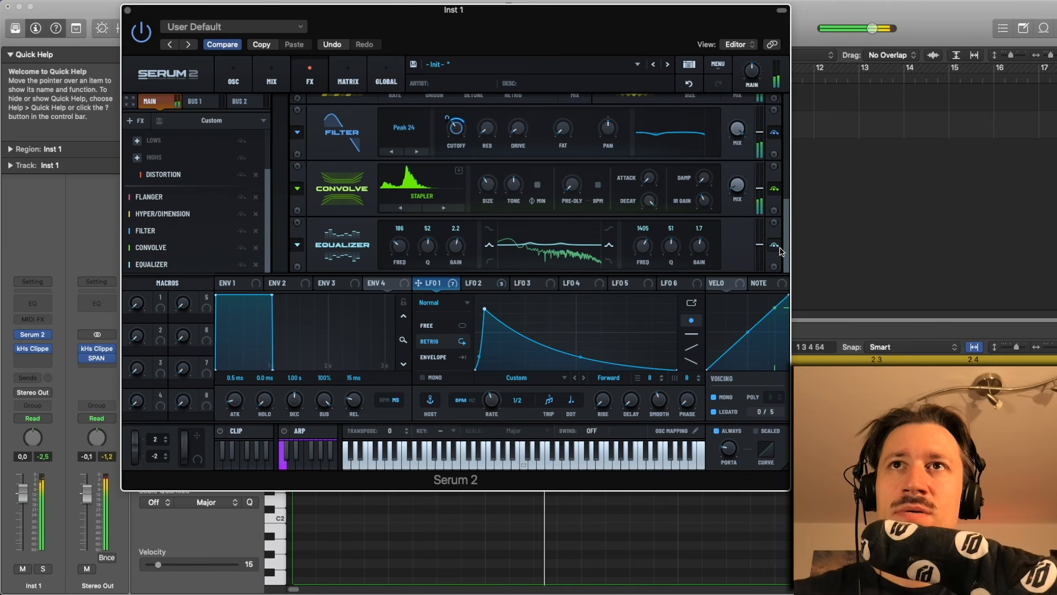
pyautogui.press('space')
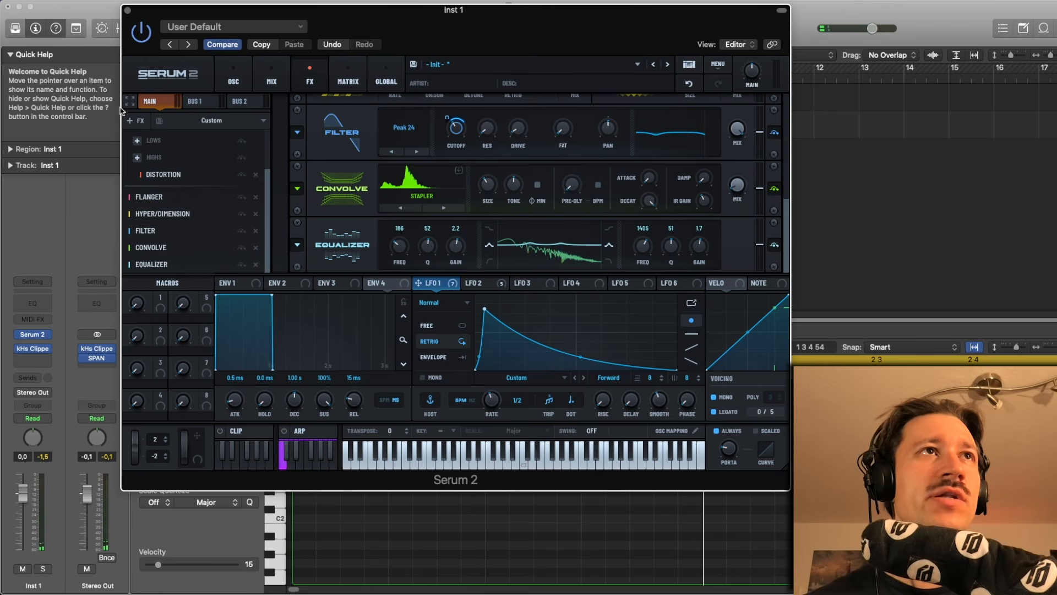
# - Add a Reverb effect to the chain and switch its type to Hall
pyautogui.click(132, 120)
pyautogui.click(218, 263)
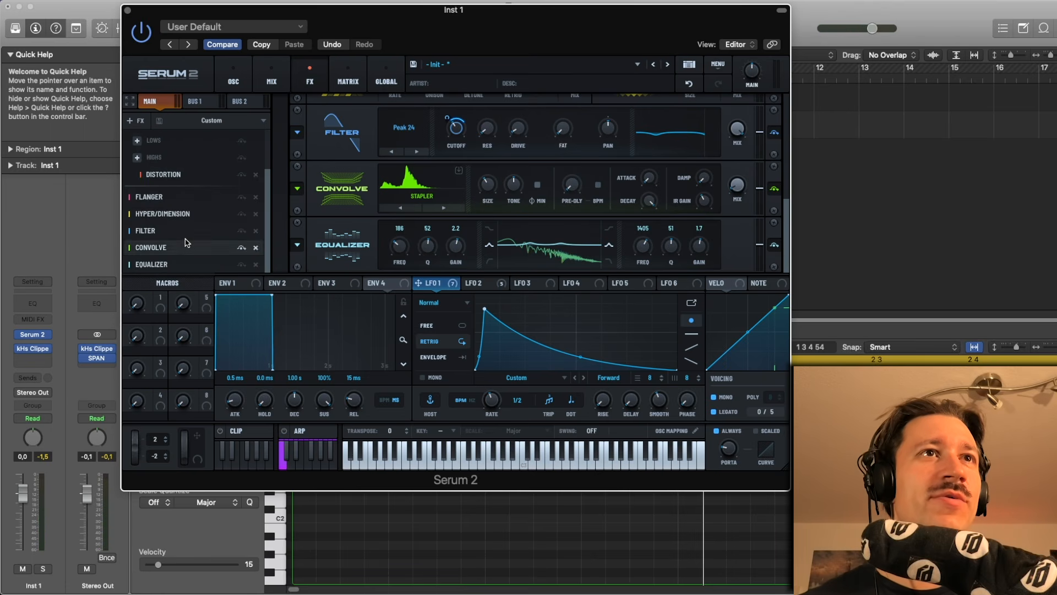
pyautogui.click(141, 120)
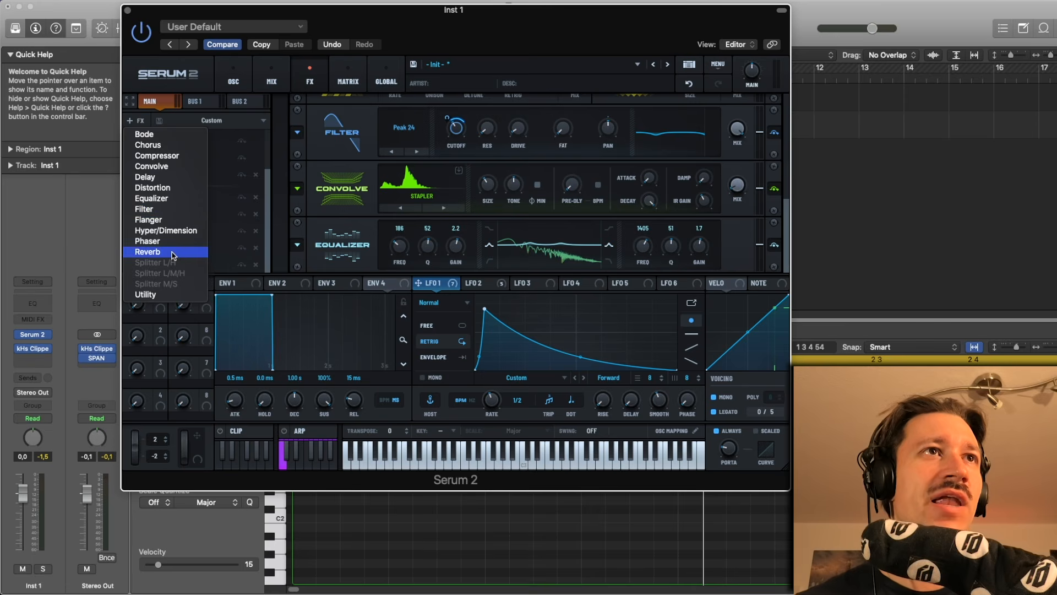
pyautogui.click(198, 251)
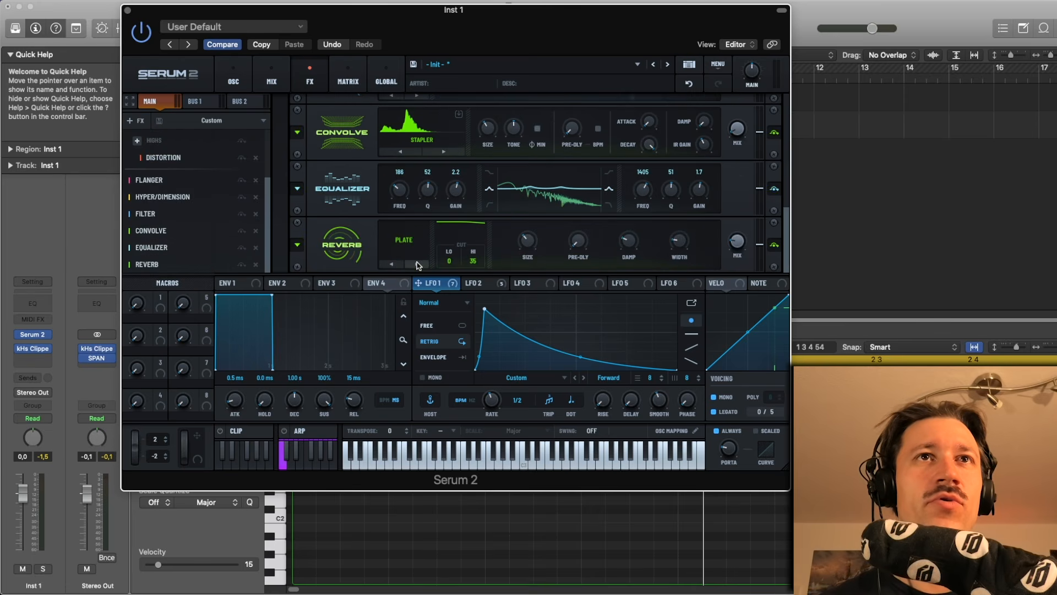
pyautogui.click(417, 264)
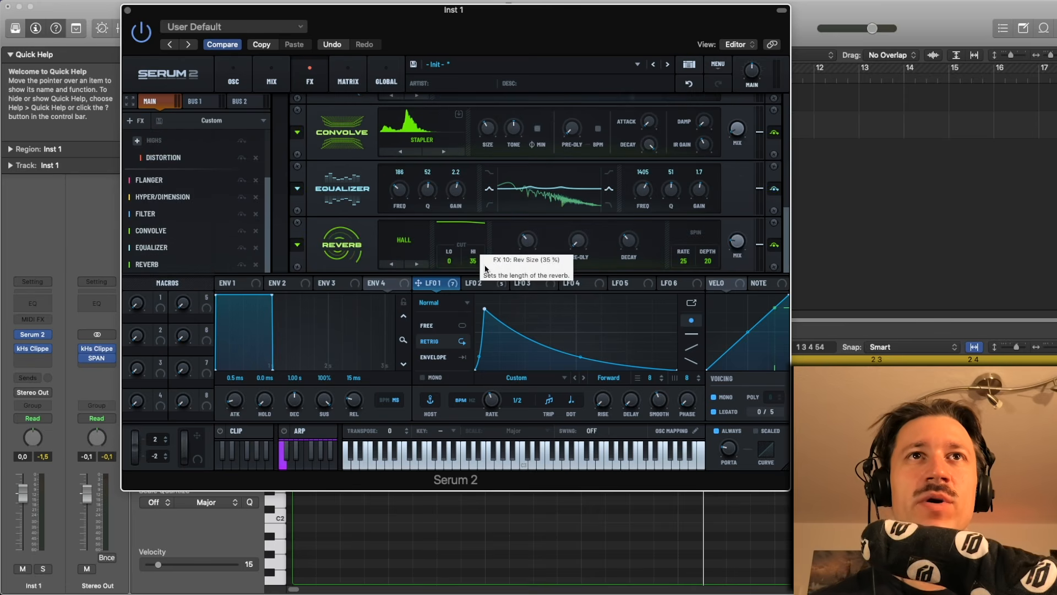
# - Set the reverb's low cut to about 80 and adjust its mix
pyautogui.moveTo(449, 260); pyautogui.dragTo(467, 208)
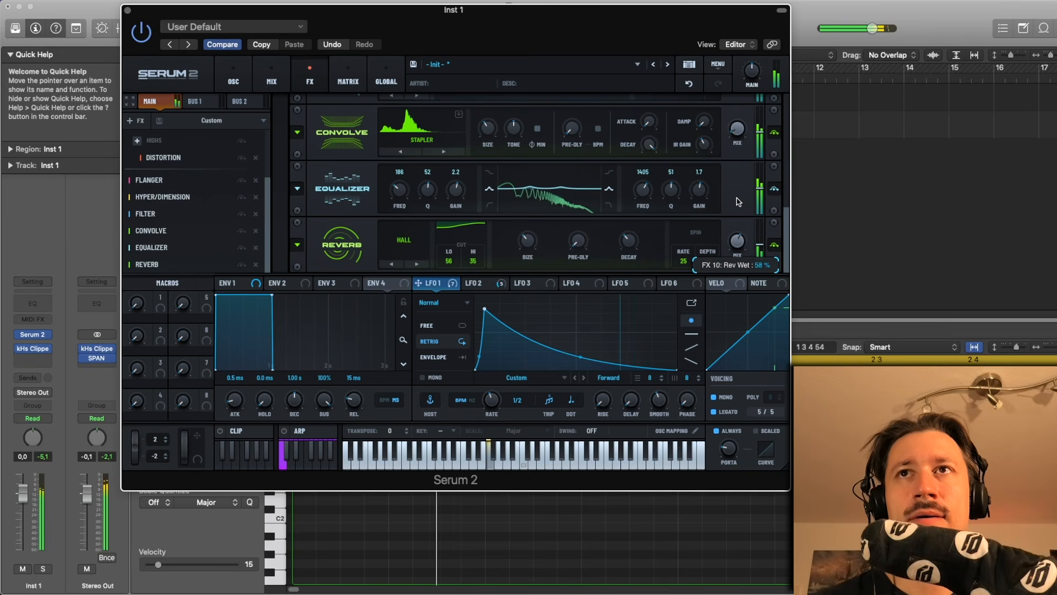
pyautogui.moveTo(449, 259); pyautogui.dragTo(456, 237)
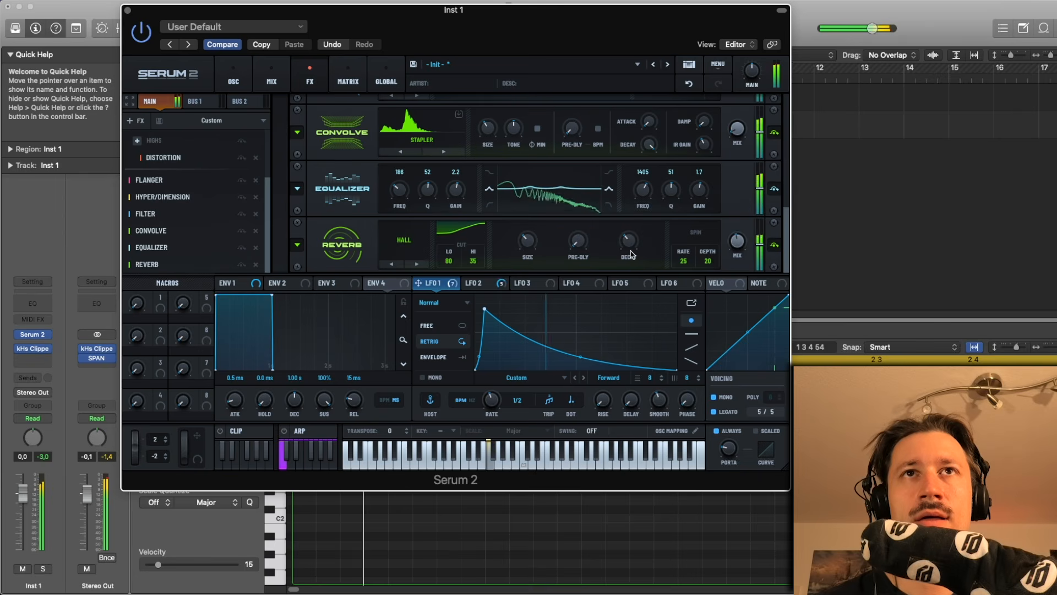
pyautogui.moveTo(728, 271); pyautogui.dragTo(723, 292)
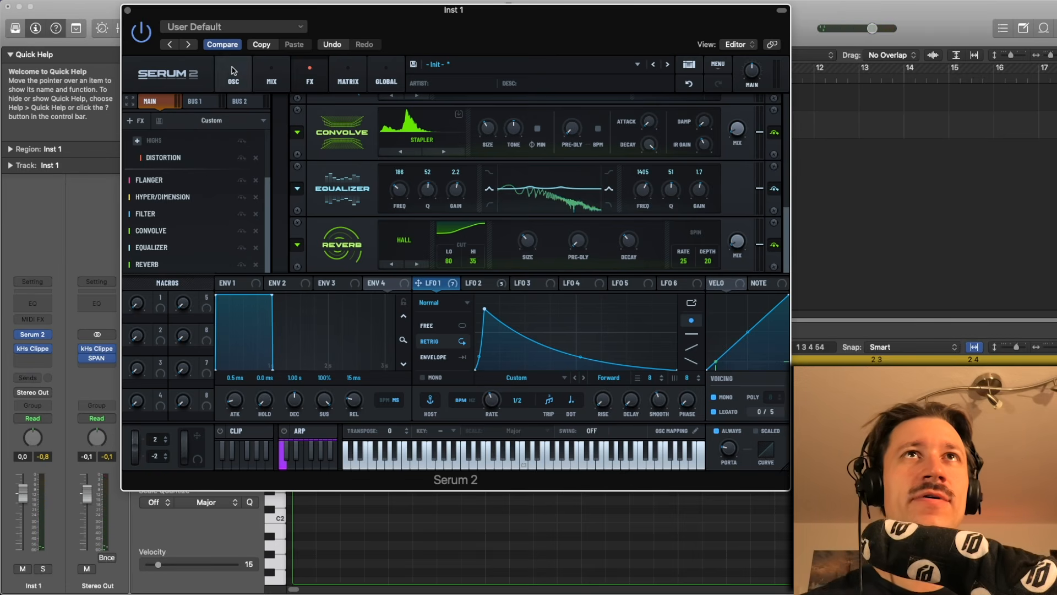
# - Save the preset under the name "Confluence Of Interest"
pyautogui.click(412, 67)
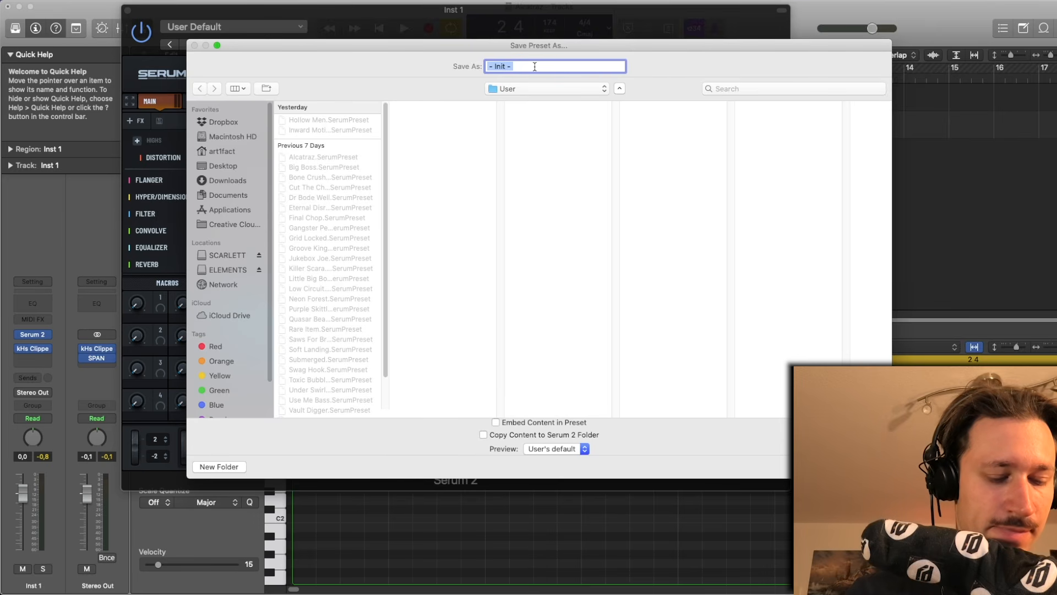
pyautogui.write('Confluence')
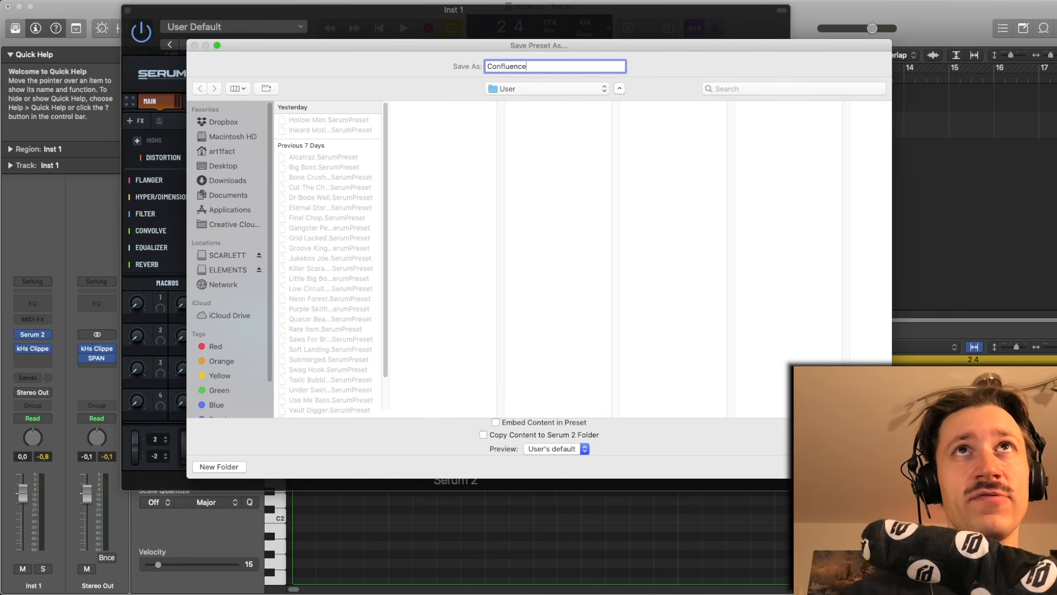
pyautogui.write(' O')
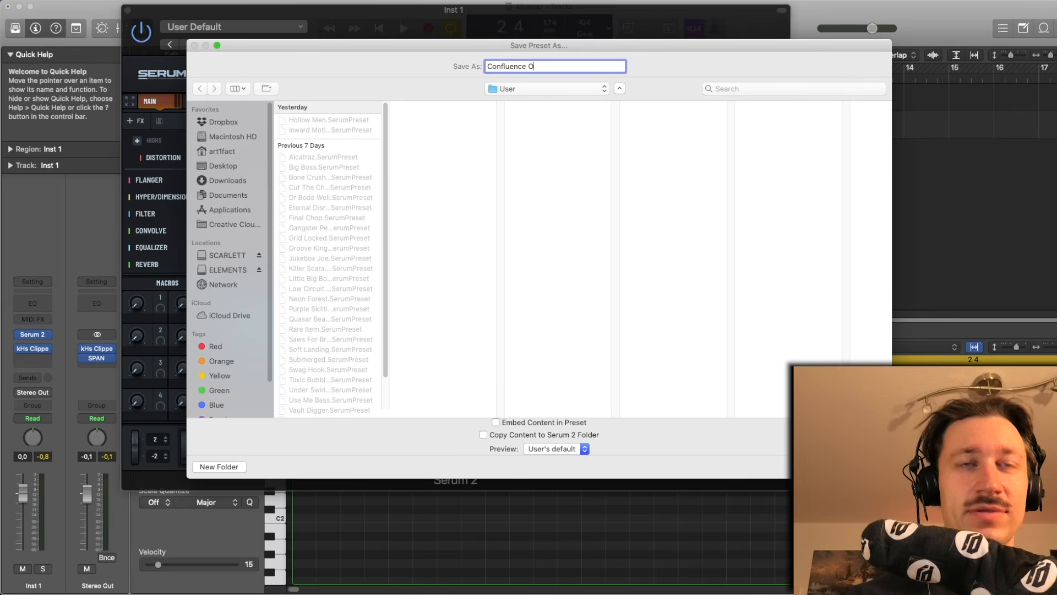
pyautogui.write('f Interest')
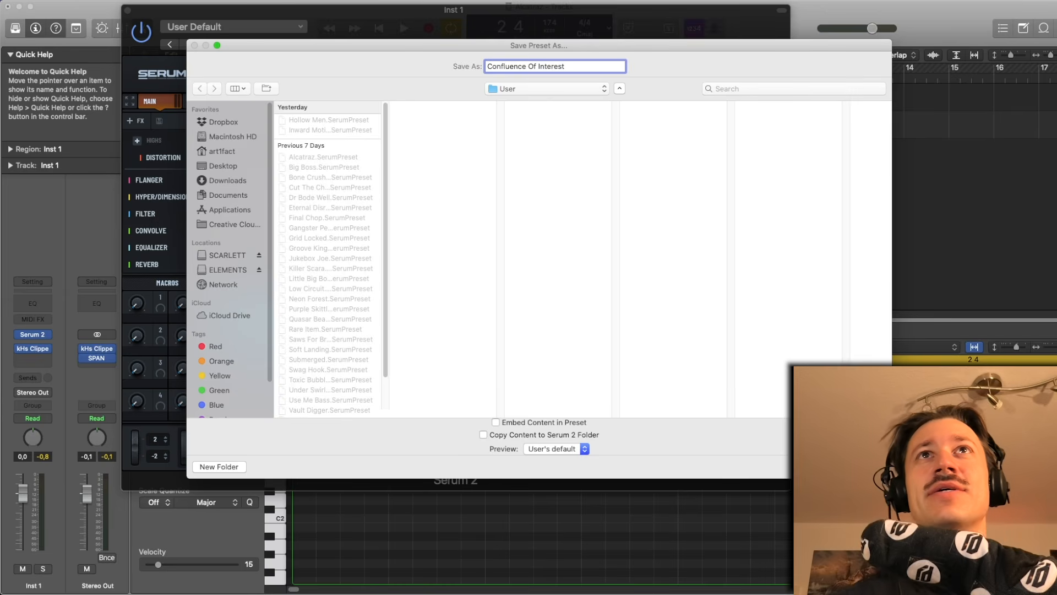
pyautogui.press('Return')
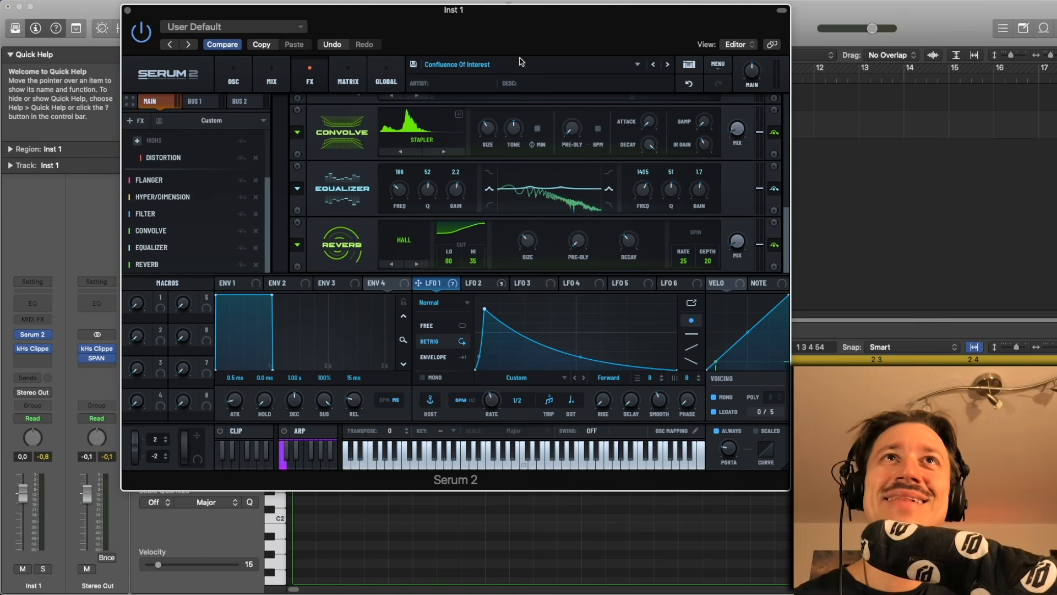
# - Audition the patch and raise Oscillator A's warp amount on the oscillator page
pyautogui.press('space')
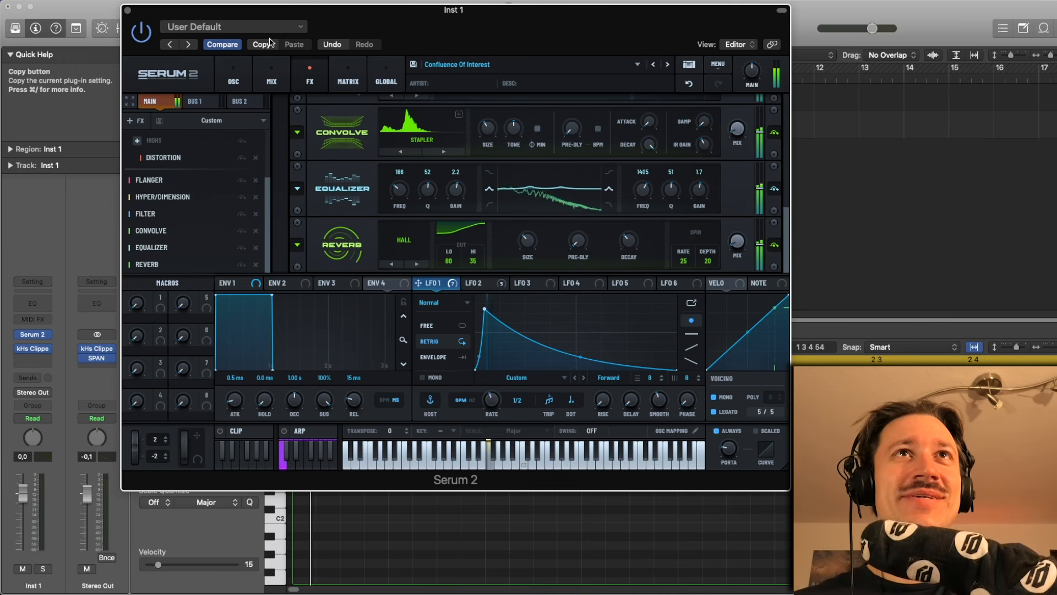
pyautogui.click(263, 85)
pyautogui.click(234, 80)
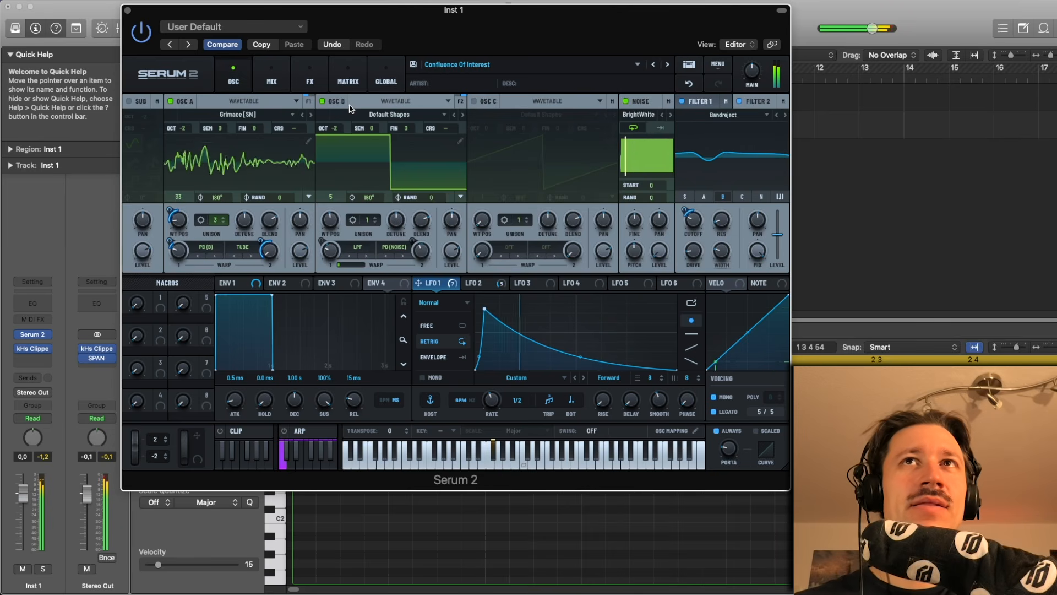
pyautogui.press('space')
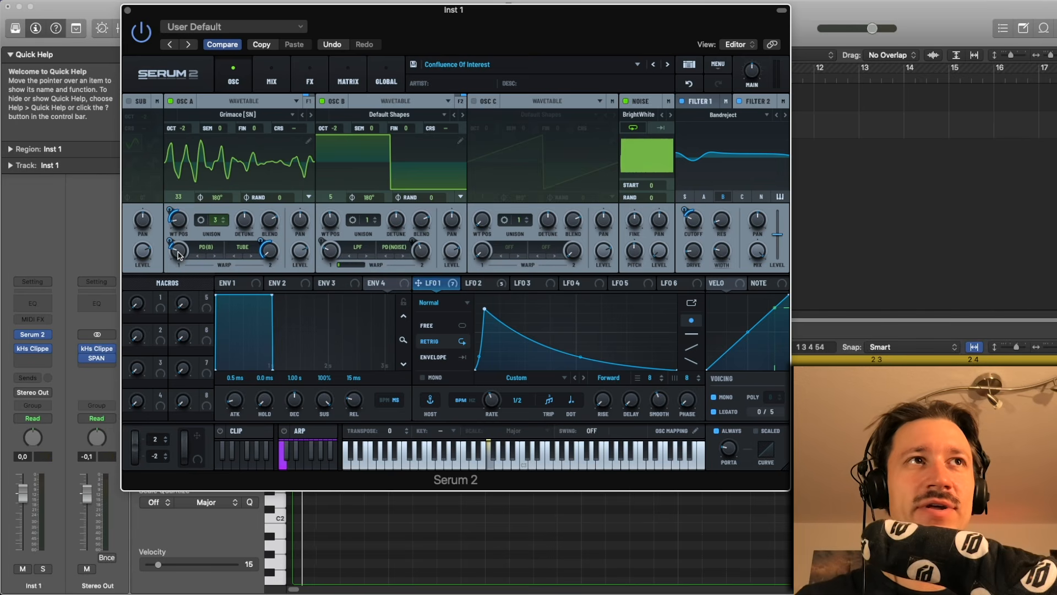
pyautogui.moveTo(178, 255); pyautogui.dragTo(180, 228)
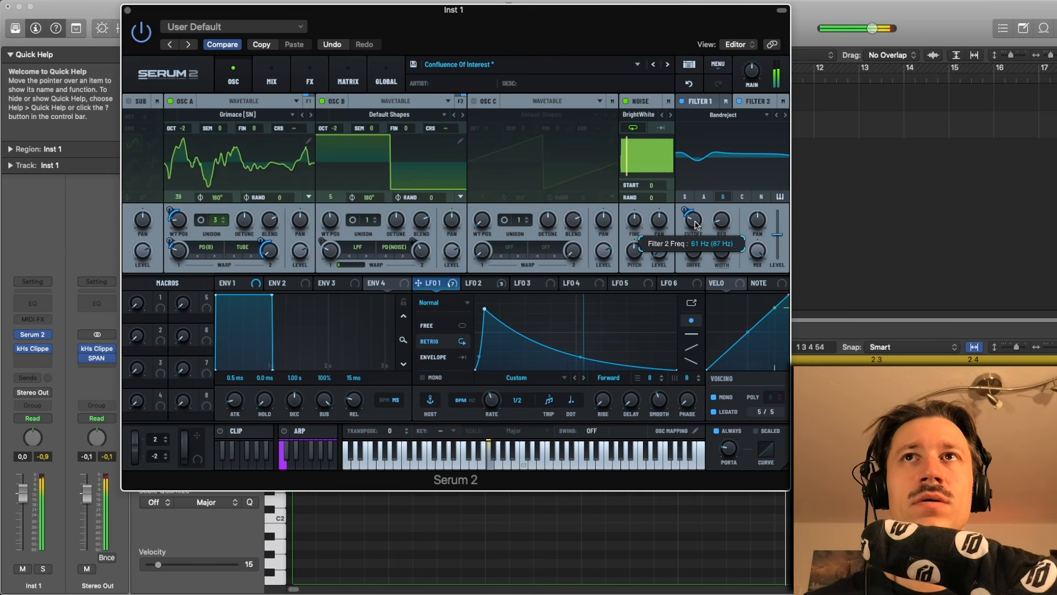
# - Lower the MG Low 12 filter's cutoff slightly
pyautogui.click(710, 100)
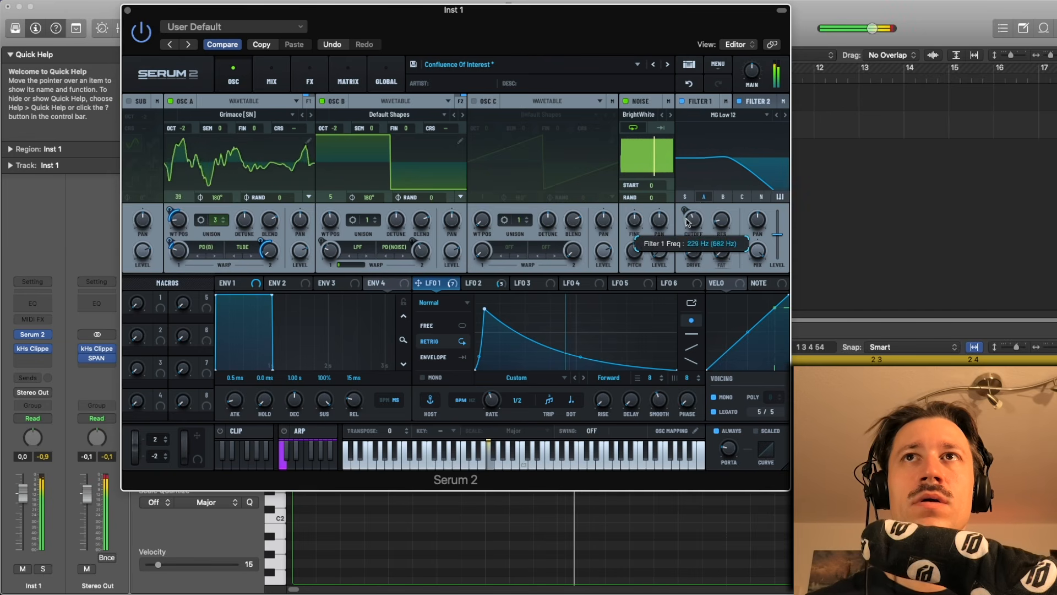
pyautogui.moveTo(688, 219); pyautogui.dragTo(688, 226)
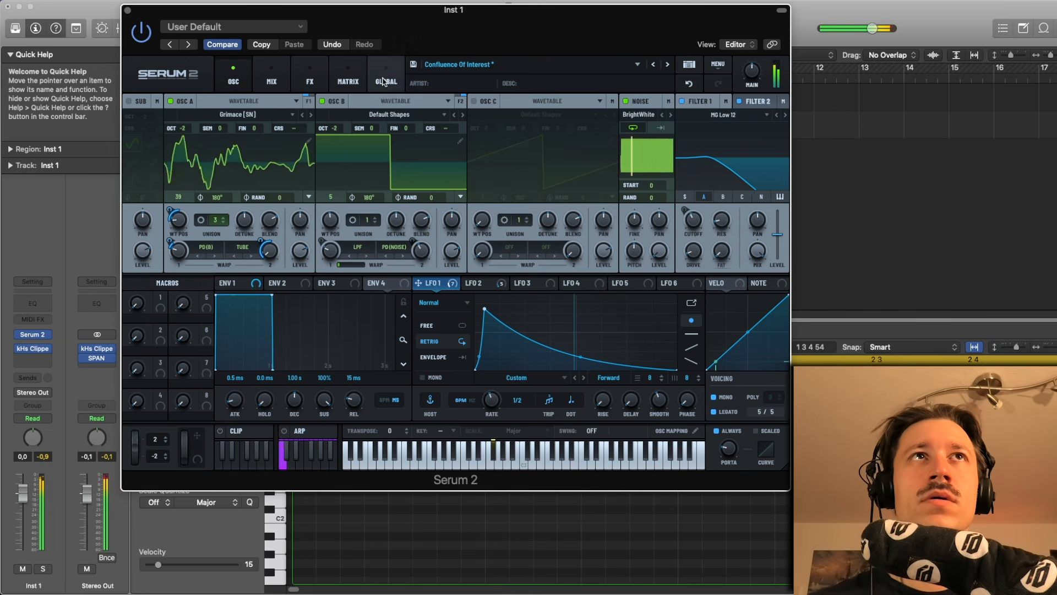
# - Review the mixer page and the LFO 1 and LFO 2 curves
pyautogui.click(285, 82)
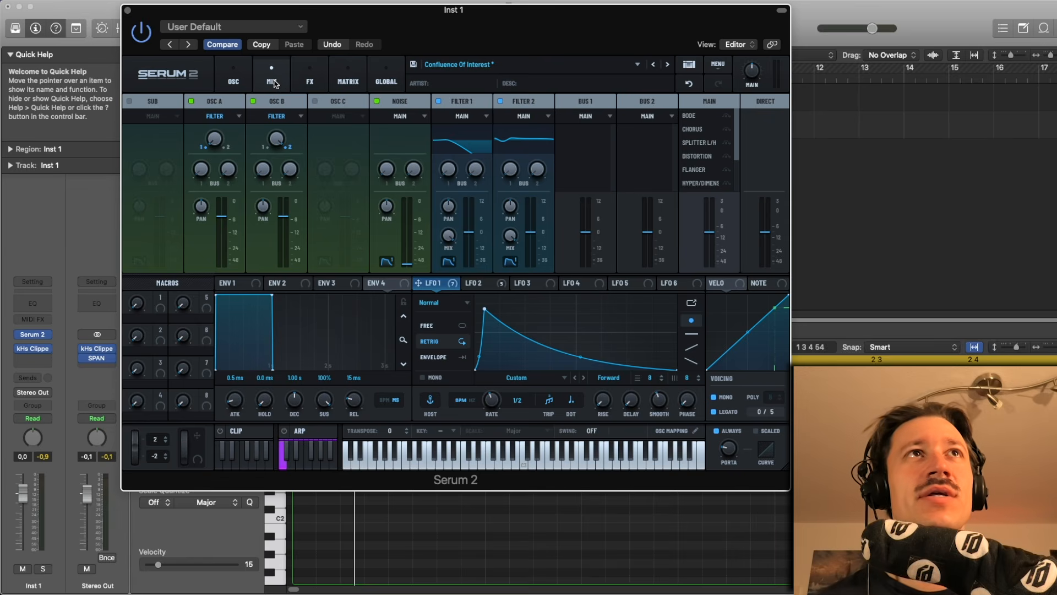
pyautogui.click(235, 81)
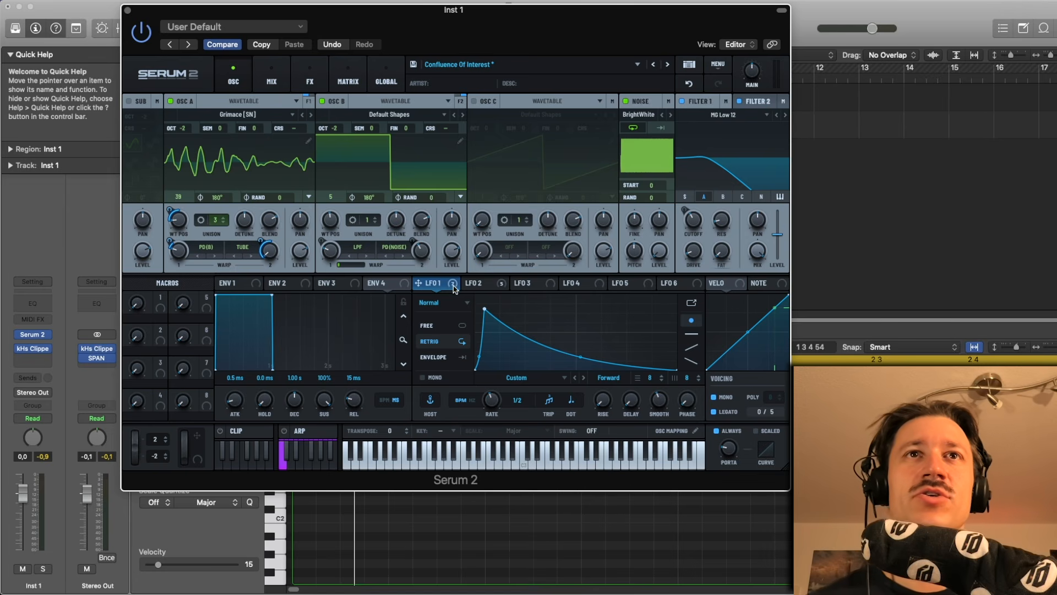
pyautogui.click(471, 284)
pyautogui.moveTo(423, 288)
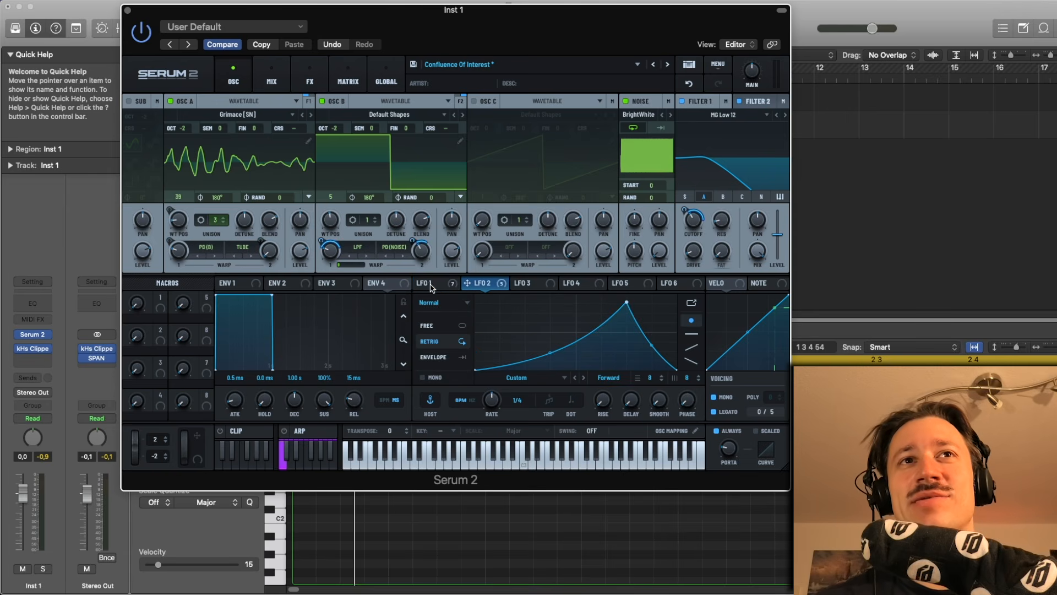
pyautogui.click(431, 288)
pyautogui.click(468, 284)
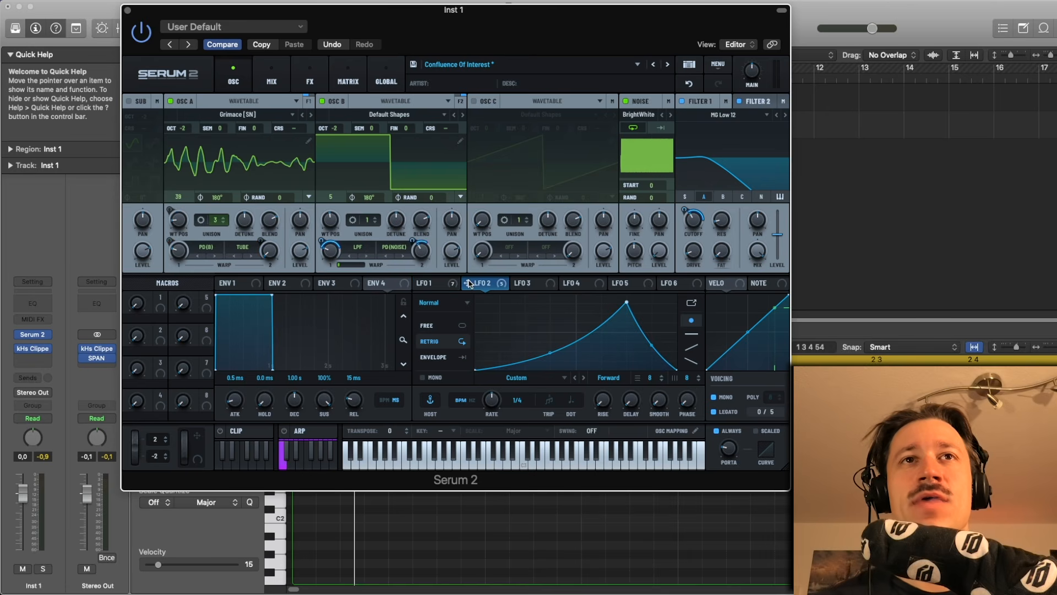